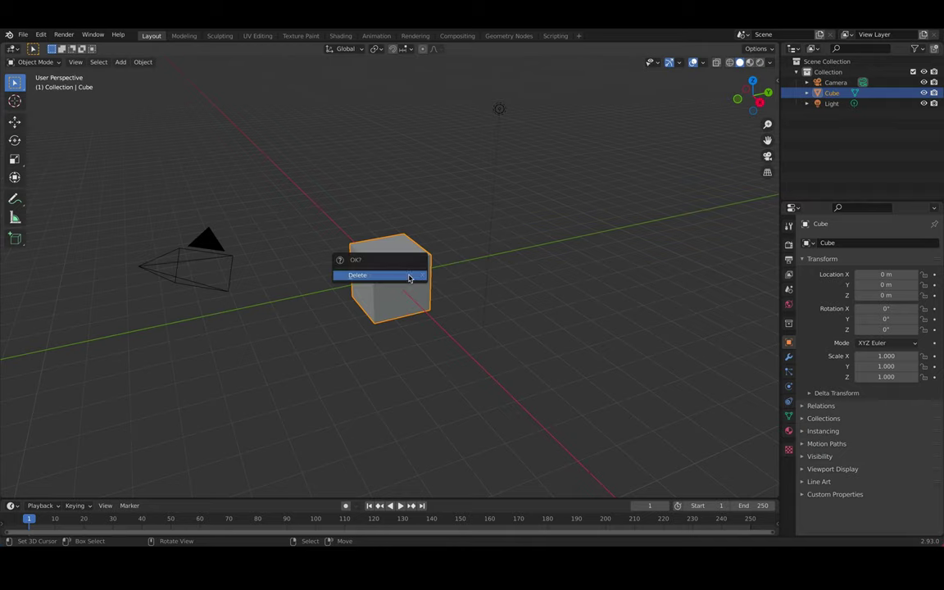
- Delete the default cube and snap the 3D cursor to the world origin
{"action": "left_click", "coordinate": [390, 275]}
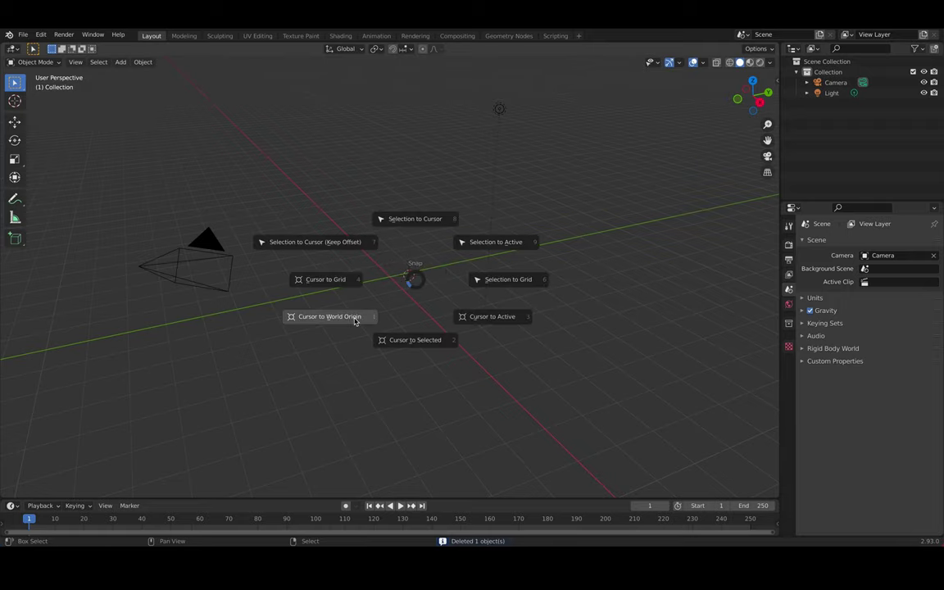
{"action": "key", "text": "shift+a"}
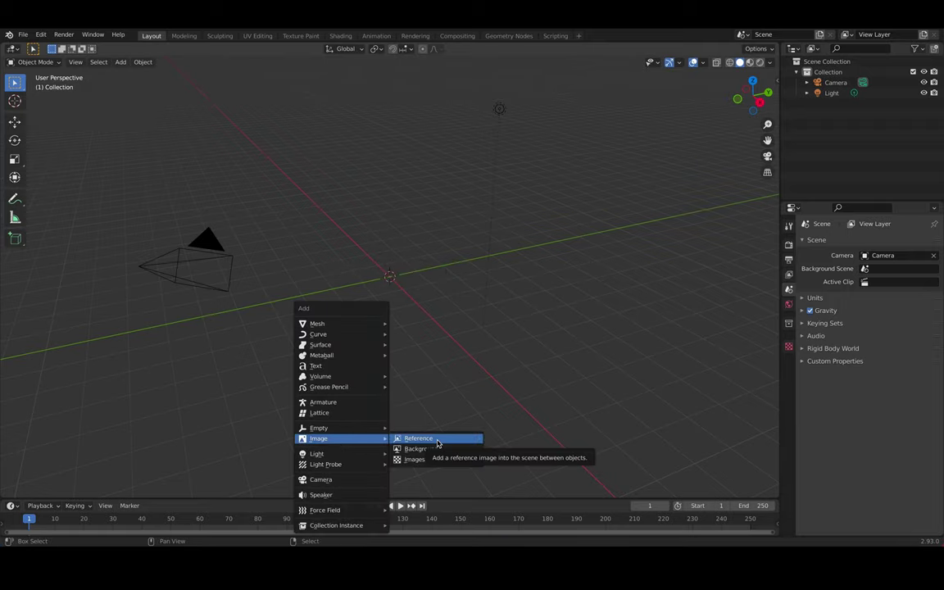
- In top view, add roulette-wheel.png from the Downloads folder as a reference image
{"action": "key", "text": "KP_7"}
{"action": "key", "text": "shift+a"}
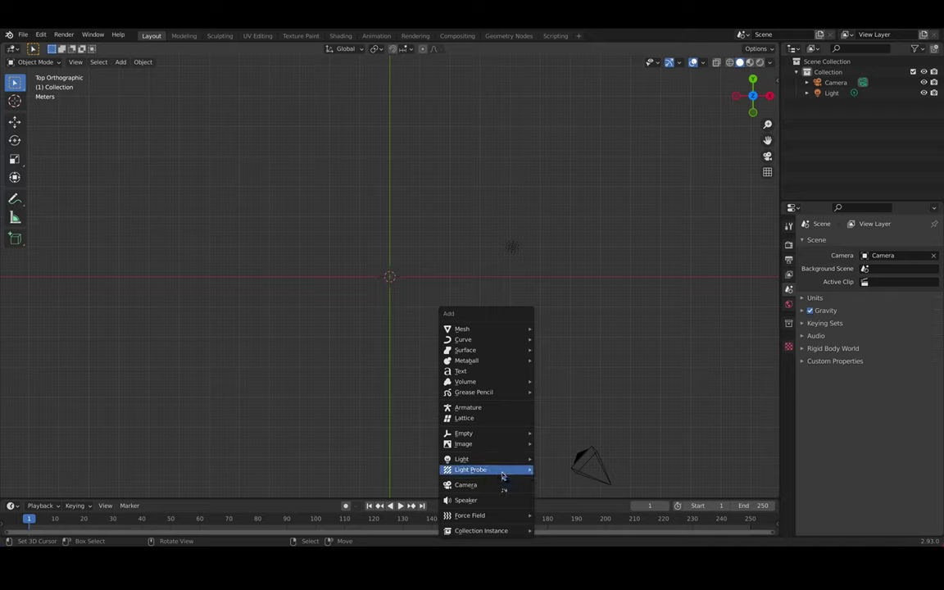
{"action": "left_click", "coordinate": [562, 441]}
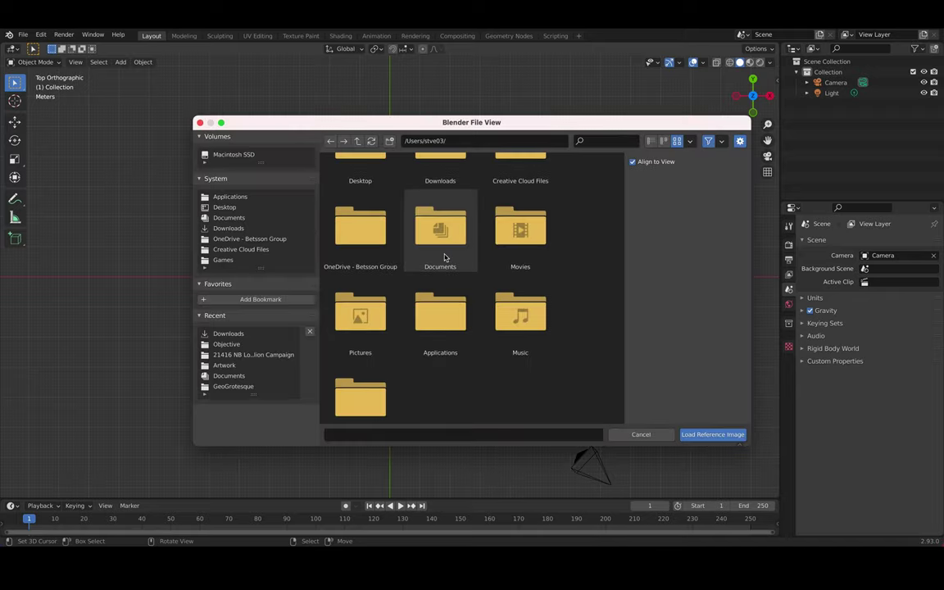
{"action": "scroll", "coordinate": [444, 261], "scroll_direction": "down", "scroll_amount": 1}
{"action": "left_click", "coordinate": [253, 228]}
{"action": "scroll", "coordinate": [418, 270], "scroll_direction": "down", "scroll_amount": 3}
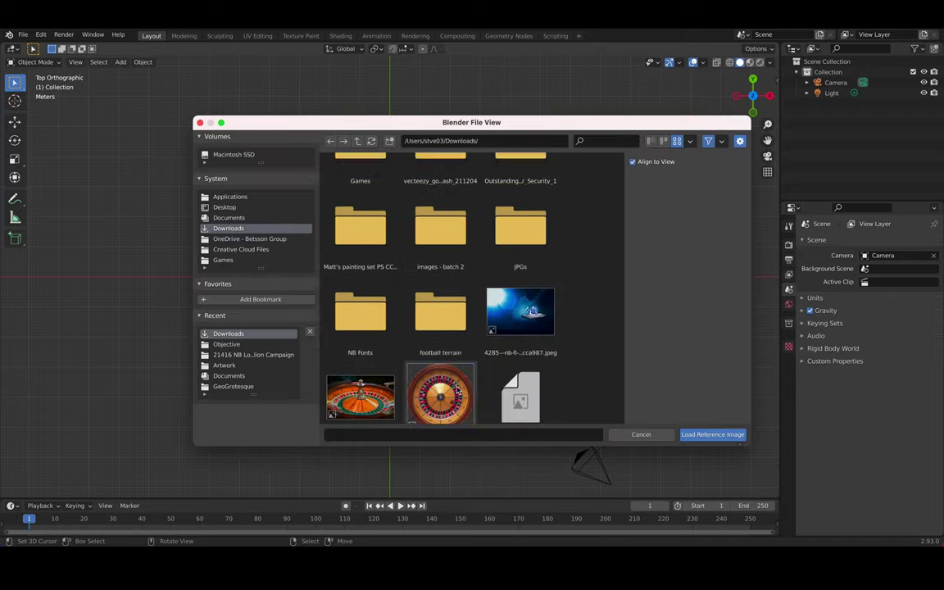
{"action": "left_click", "coordinate": [440, 389]}
{"action": "left_click", "coordinate": [708, 436]}
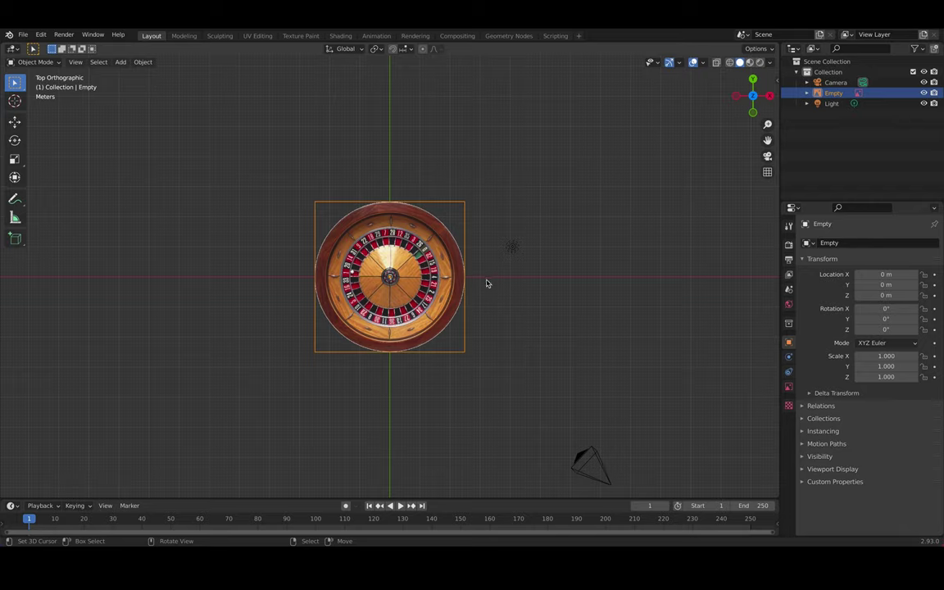
- In front view, add the angled roulette wheel photo from Downloads as a second reference image
{"action": "key", "text": "KP_3"}
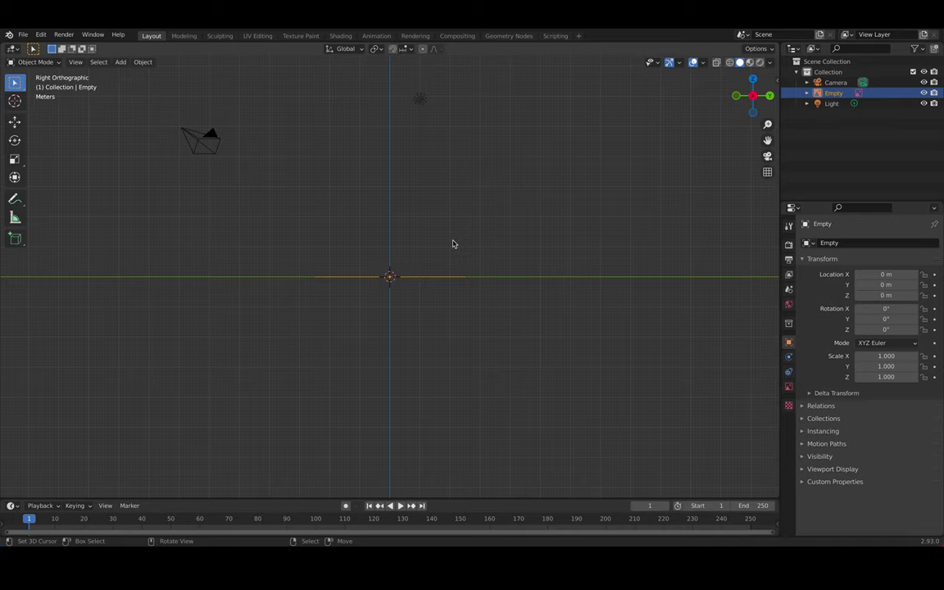
{"action": "key", "text": "KP_1"}
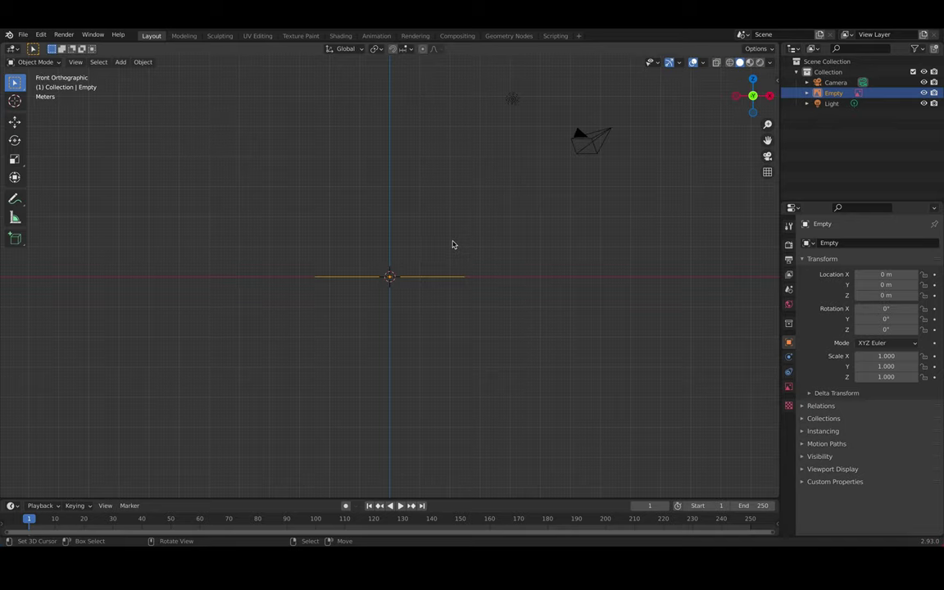
{"action": "key", "text": "shift+a"}
{"action": "left_click", "coordinate": [472, 231]}
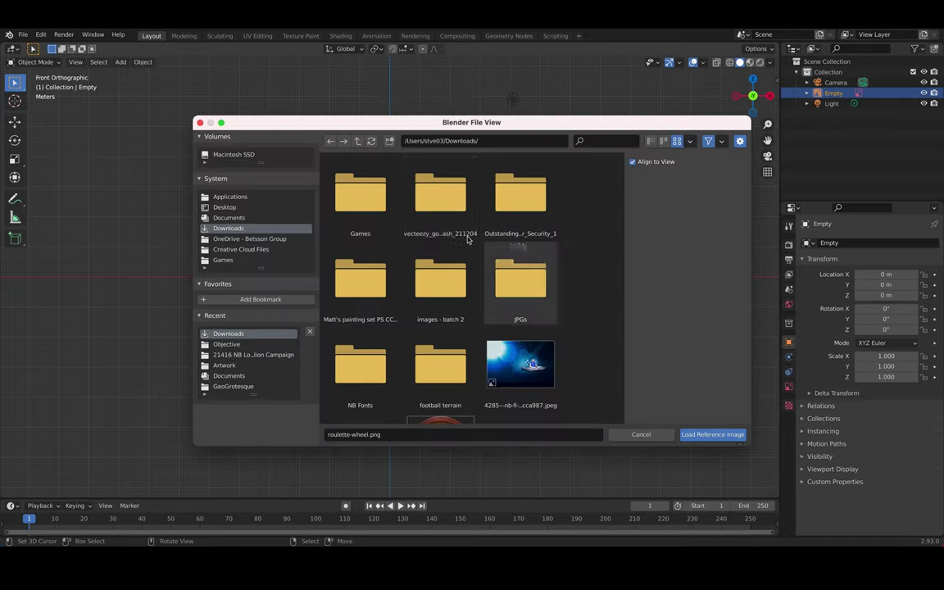
{"action": "scroll", "coordinate": [469, 240], "scroll_direction": "down", "scroll_amount": 3}
{"action": "left_click", "coordinate": [362, 375]}
{"action": "left_click", "coordinate": [721, 435]}
- Raise the front reference image about 2.05 m along Z and push it back about 3.56 m along Y
{"action": "key", "text": "g"}
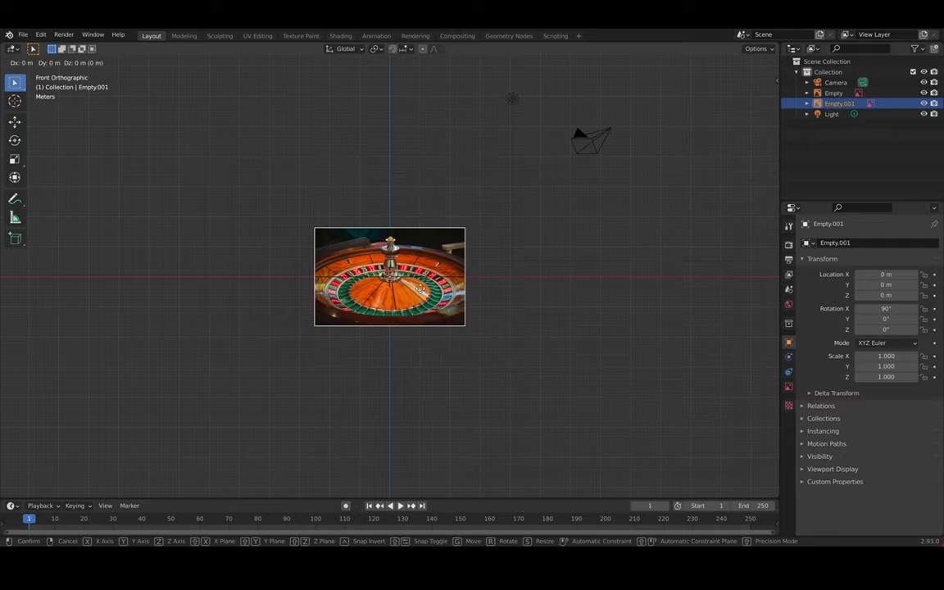
{"action": "key", "text": "z"}
{"action": "left_click", "coordinate": [433, 228]}
{"action": "middle_click_drag", "start_coordinate": [446, 260], "coordinate": [473, 265]}
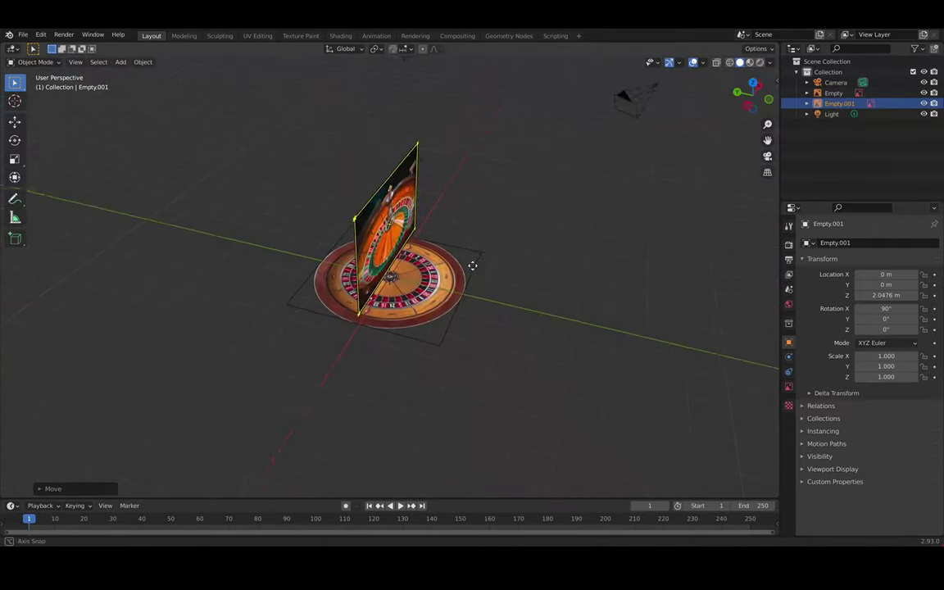
{"action": "key", "text": "g"}
{"action": "key", "text": "y"}
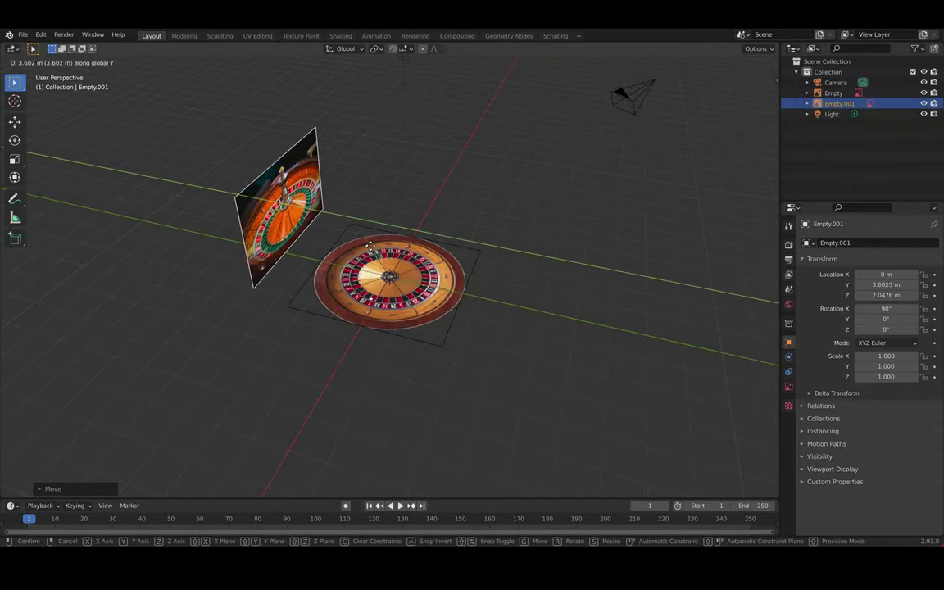
{"action": "left_click", "coordinate": [370, 245]}
- Add a mesh circle at the wheel's centre and raise it about 1.1 m along Z
{"action": "key", "text": "KP_7"}
{"action": "key", "text": "shift+a"}
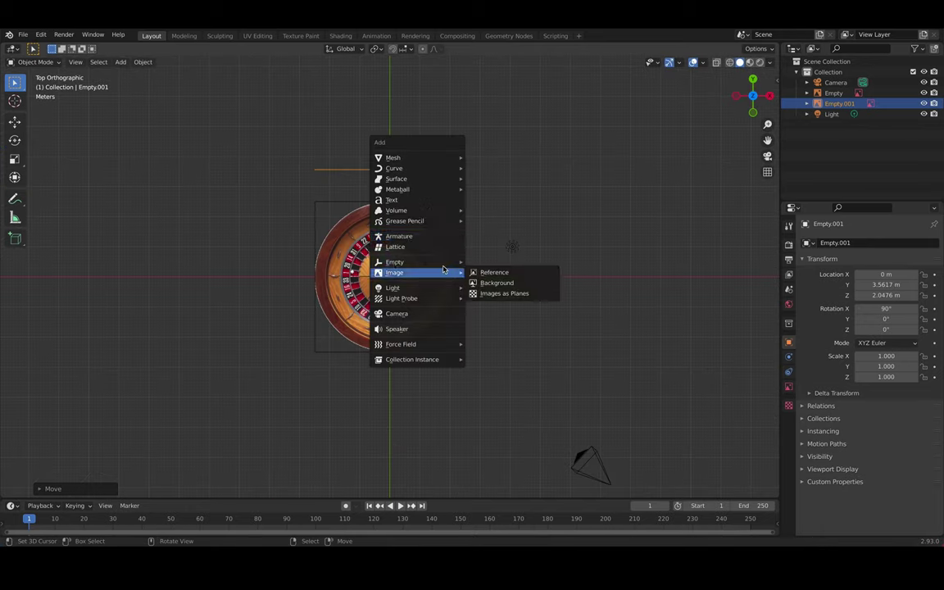
{"action": "mouse_move", "coordinate": [428, 160]}
{"action": "left_click", "coordinate": [508, 180]}
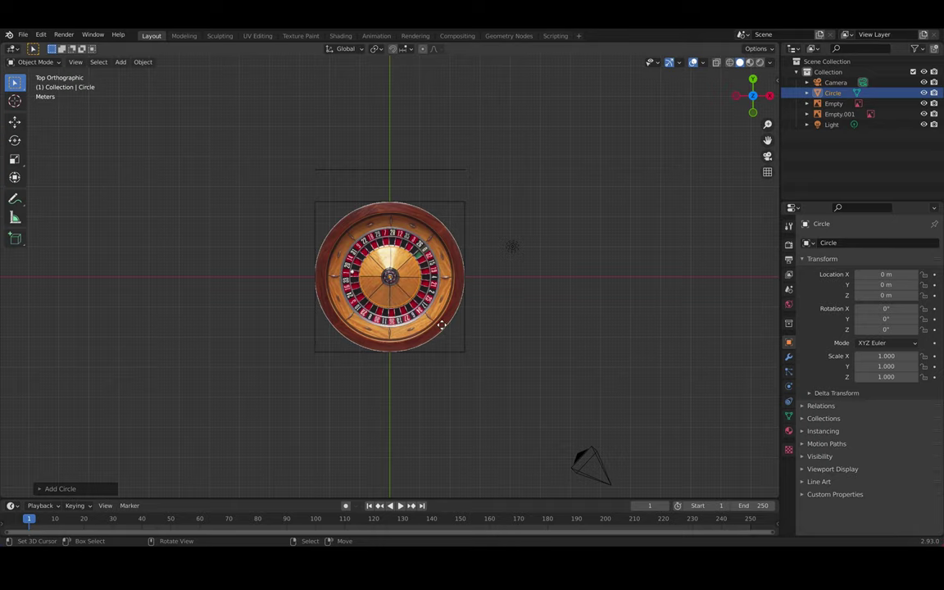
{"action": "key", "text": "g"}
{"action": "key", "text": "z"}
{"action": "left_click", "coordinate": [491, 405]}
{"action": "middle_click_drag", "start_coordinate": [490, 405], "coordinate": [426, 287]}
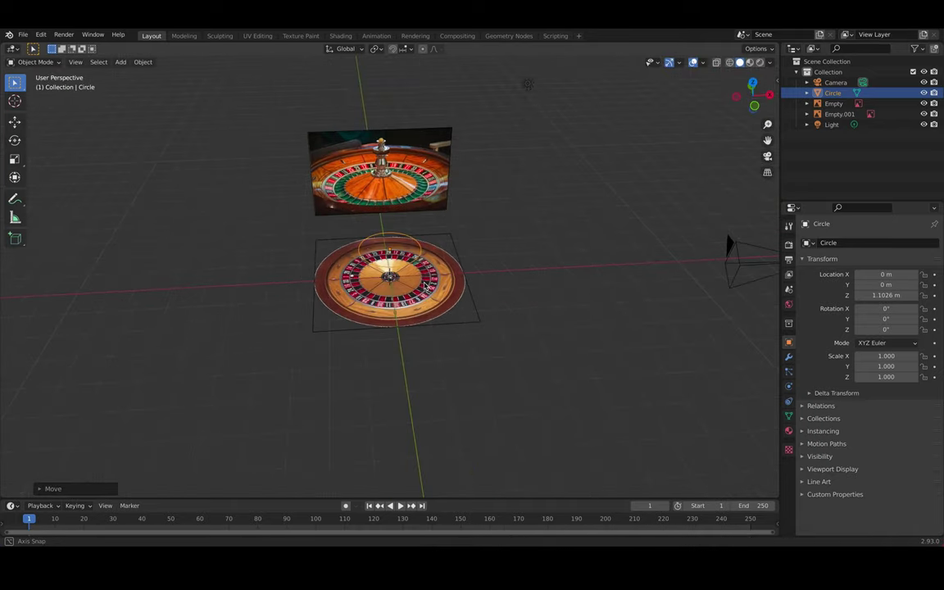
- Scale the circle to about 2.51 to match the wheel's outer edge in top view
{"action": "key", "text": "KP_7"}
{"action": "key", "text": "s"}
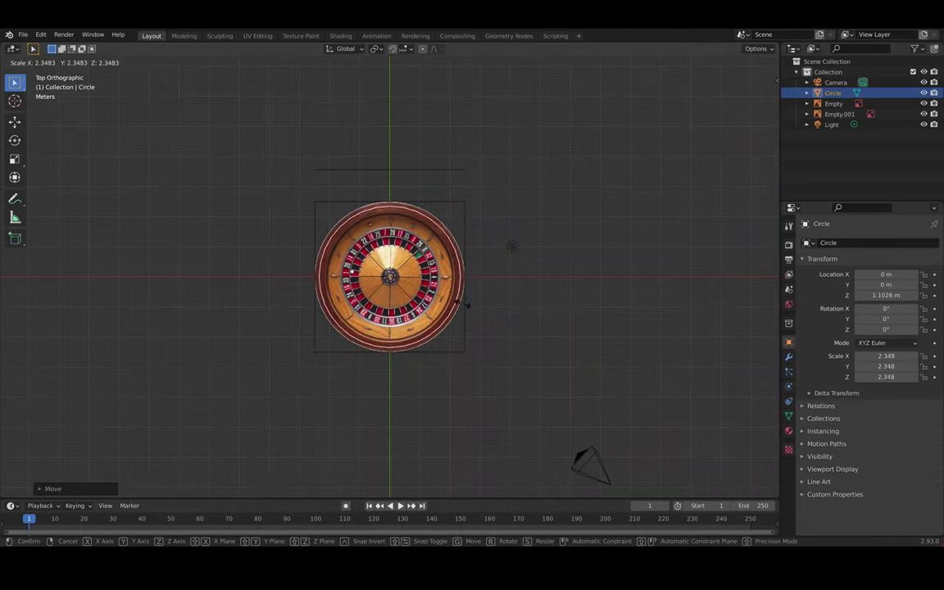
{"action": "left_click", "coordinate": [468, 312]}
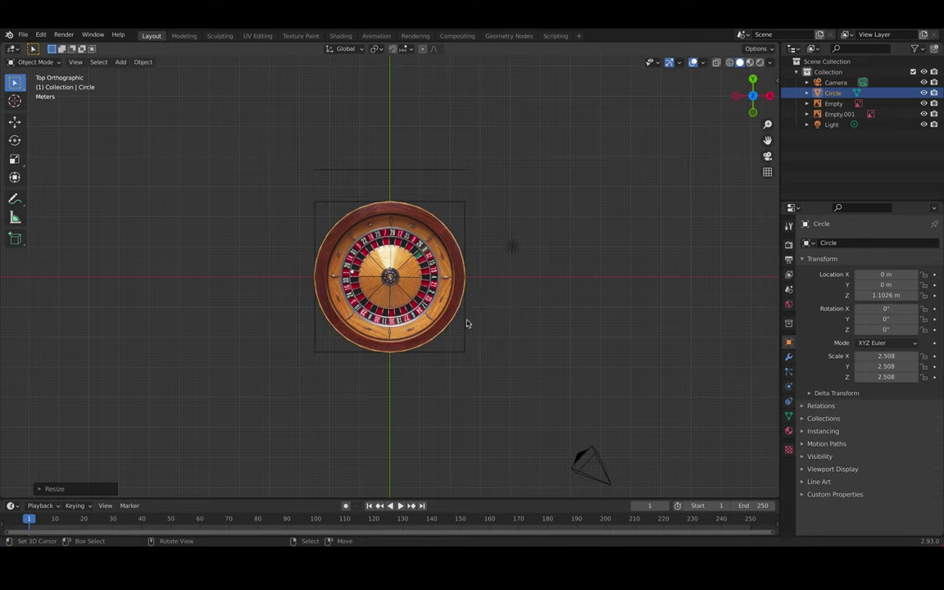
{"action": "key", "text": "s"}
{"action": "key", "text": "0"}
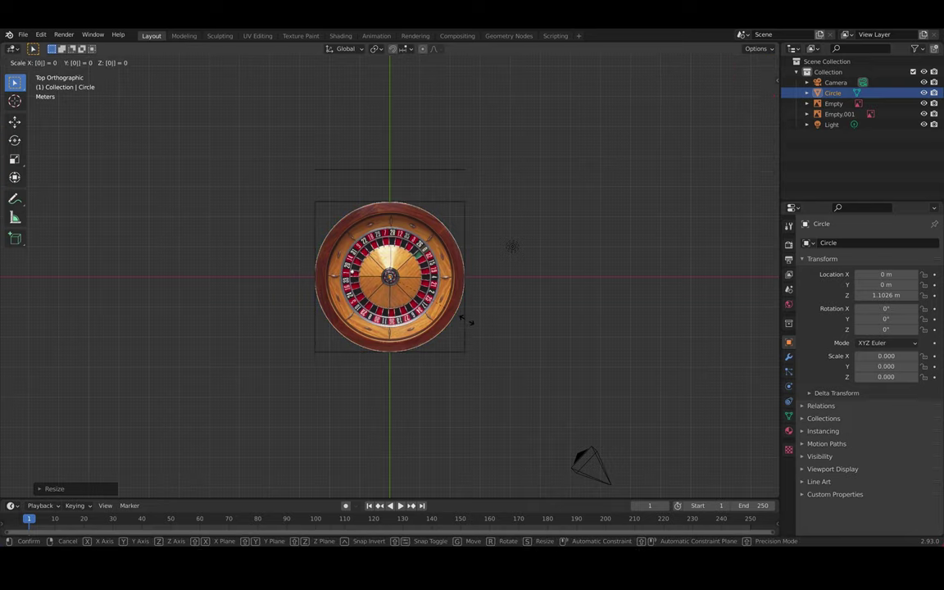
{"action": "key", "text": "y"}
{"action": "key", "text": "Escape"}
{"action": "middle_click_drag", "start_coordinate": [454, 275], "coordinate": [465, 236]}
{"action": "key", "text": "Tab"}
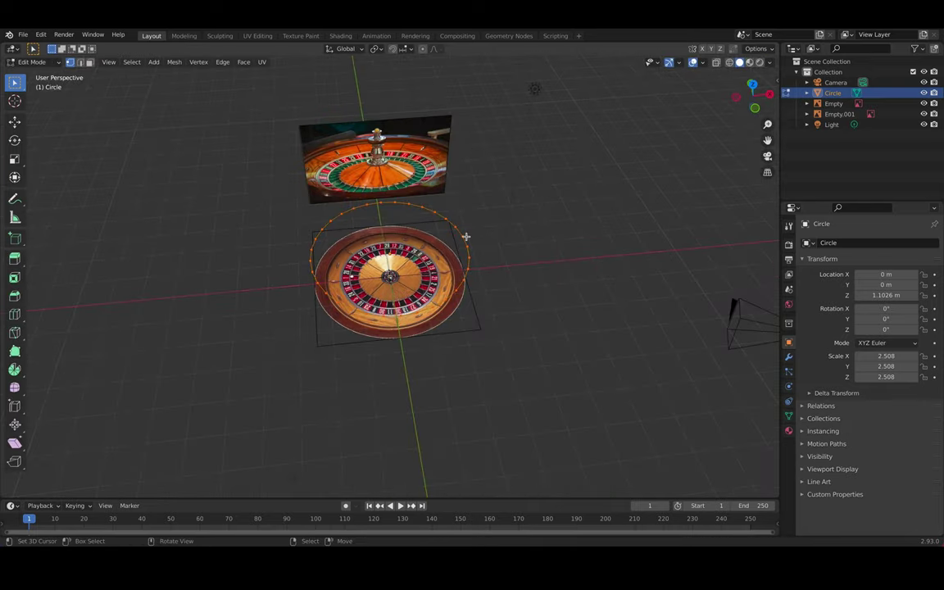
{"action": "key", "text": "s"}
{"action": "key", "text": "f"}
{"action": "key", "text": "ctrl+z"}
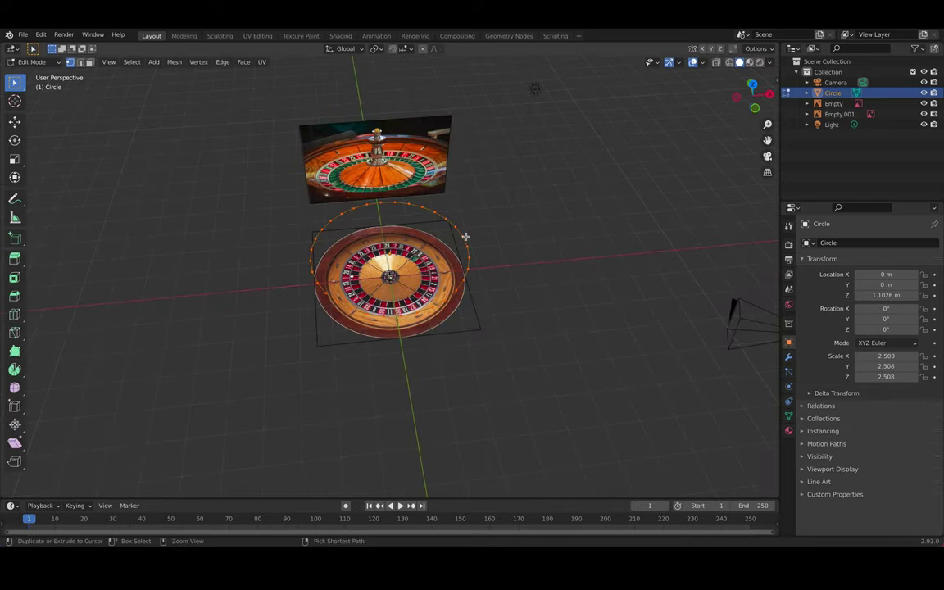
- Return to Object Mode and undo the circle's scaling, move and creation
{"action": "key", "text": "Tab"}
{"action": "key", "text": "ctrl+z"}
{"action": "key", "text": "ctrl+z"}
{"action": "key", "text": "ctrl+z"}
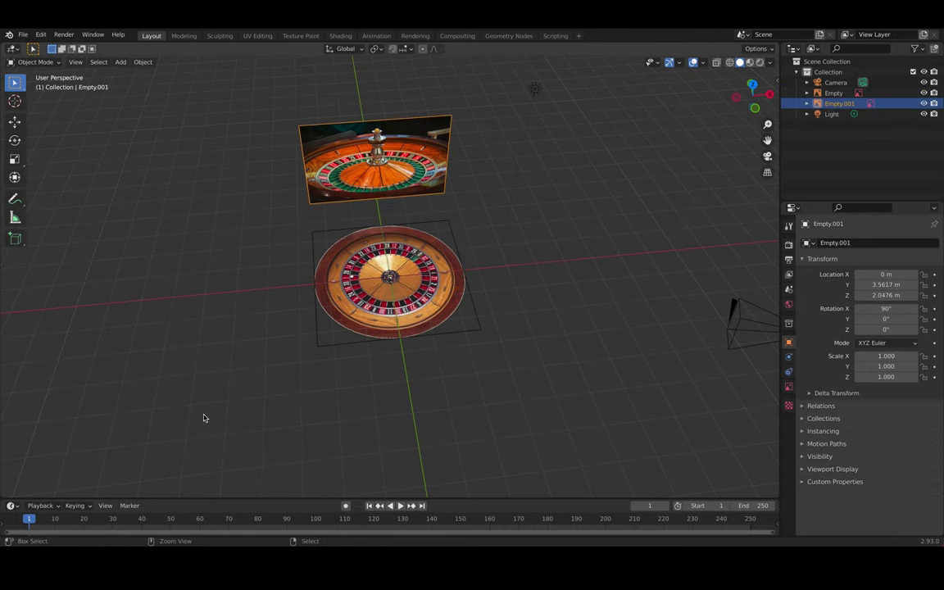
- In top view, add a mesh circle with 37 vertices and scale it to about 2.49 to match the wheel's outer edge
{"action": "key", "text": "KP_7"}
{"action": "key", "text": "shift+a"}
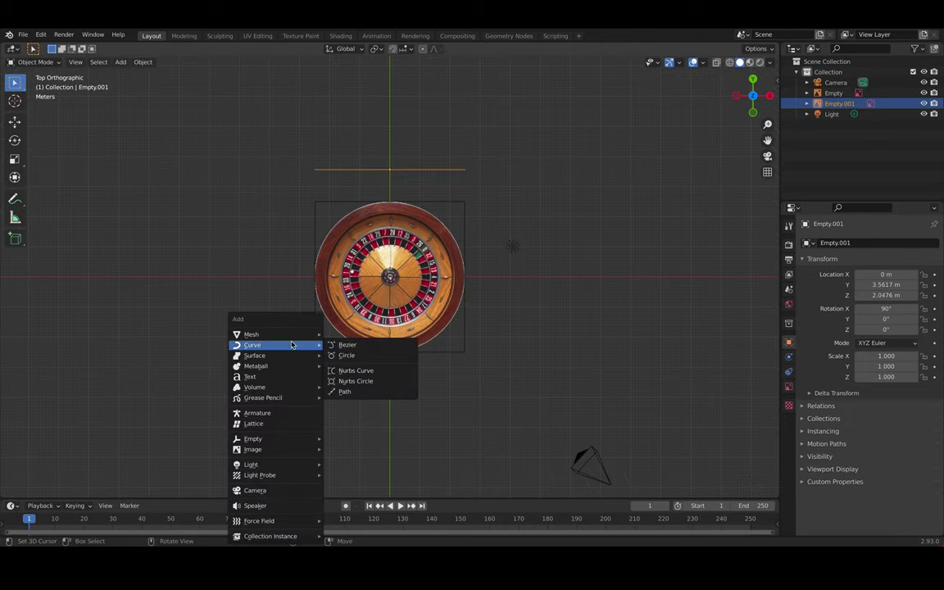
{"action": "left_click", "coordinate": [361, 357]}
{"action": "left_click", "coordinate": [65, 489]}
{"action": "left_click", "coordinate": [144, 374]}
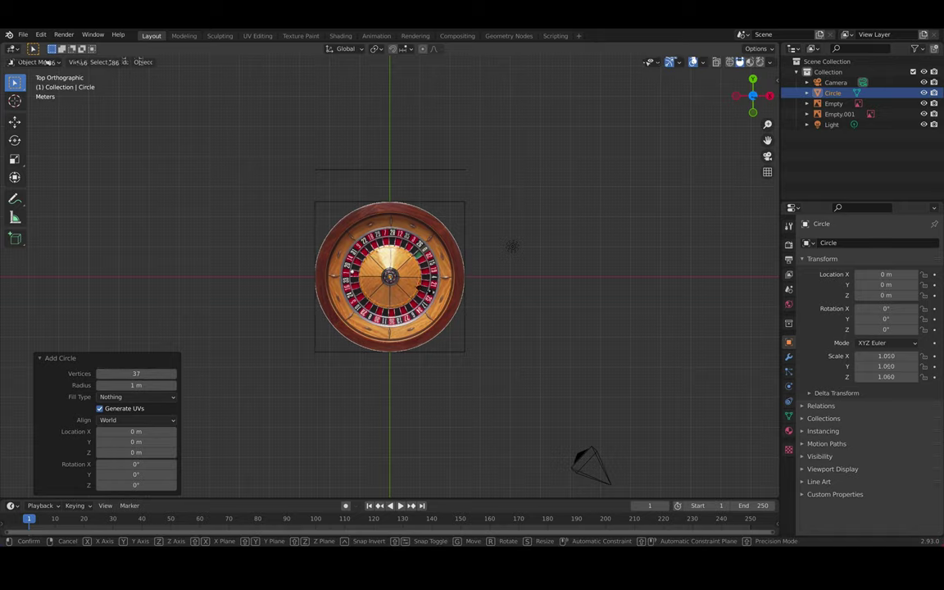
{"action": "key", "text": "s"}
{"action": "left_click", "coordinate": [469, 329]}
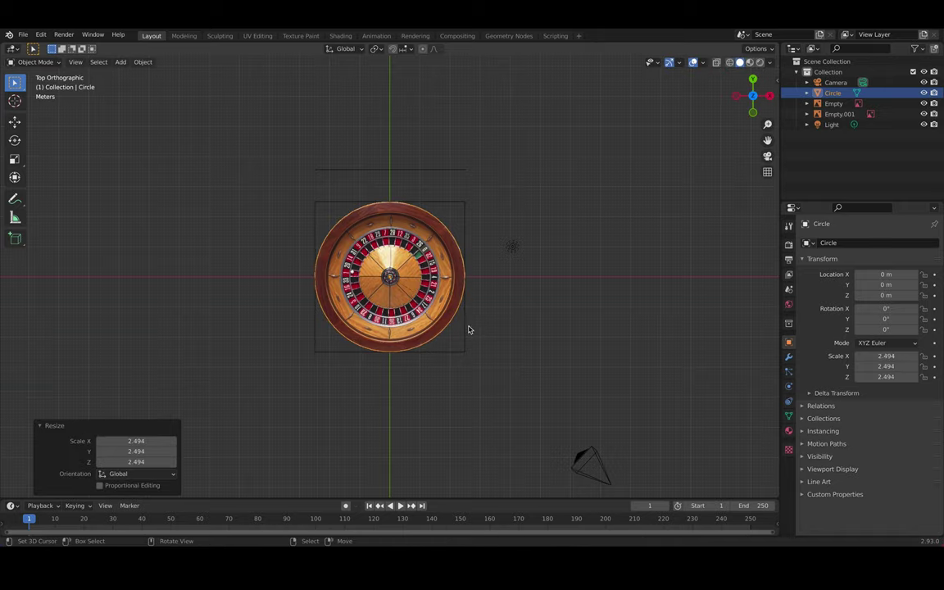
- Extrude the circle's outline inward in Edit Mode and scale the new vertices to 0 at the centre
{"action": "key", "text": "Tab"}
{"action": "key", "text": "e"}
{"action": "key", "text": "s"}
{"action": "key", "text": "0"}
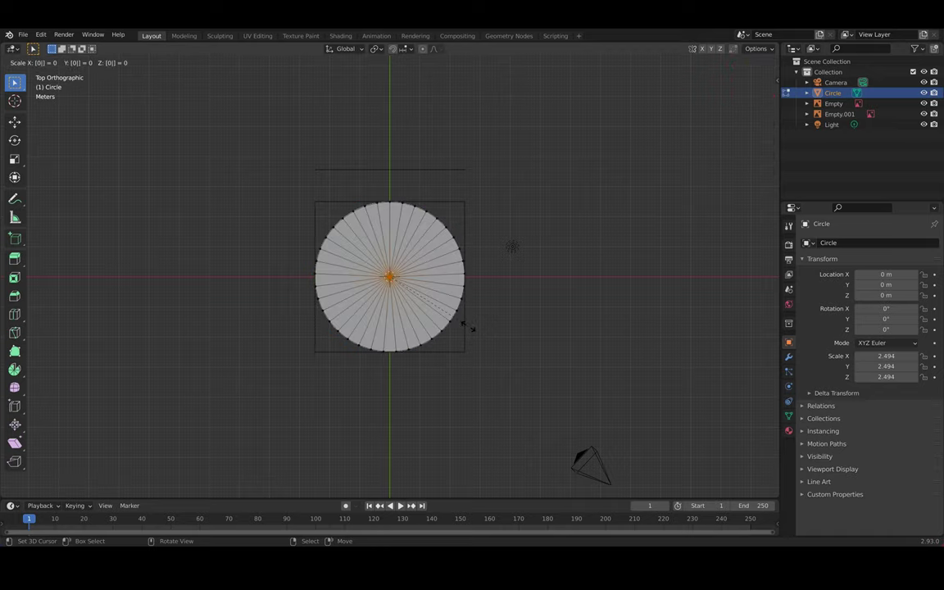
{"action": "left_click", "coordinate": [468, 326]}
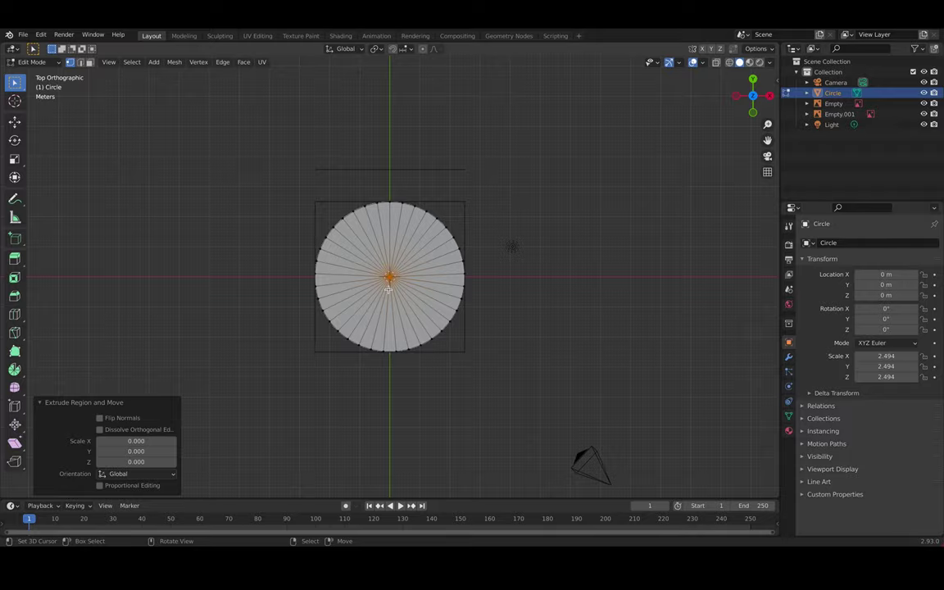
- Switch to wireframe shading and add a loop cut slid out to the inner edge of the wheel's dark rim
{"action": "middle_click_drag", "start_coordinate": [401, 295], "coordinate": [386, 238]}
{"action": "left_click", "coordinate": [729, 62]}
{"action": "mouse_move", "coordinate": [555, 141]}
{"action": "middle_mouse_down"}
{"action": "mouse_move", "coordinate": [532, 185]}
{"action": "mouse_move", "coordinate": [535, 204]}
{"action": "middle_mouse_up"}
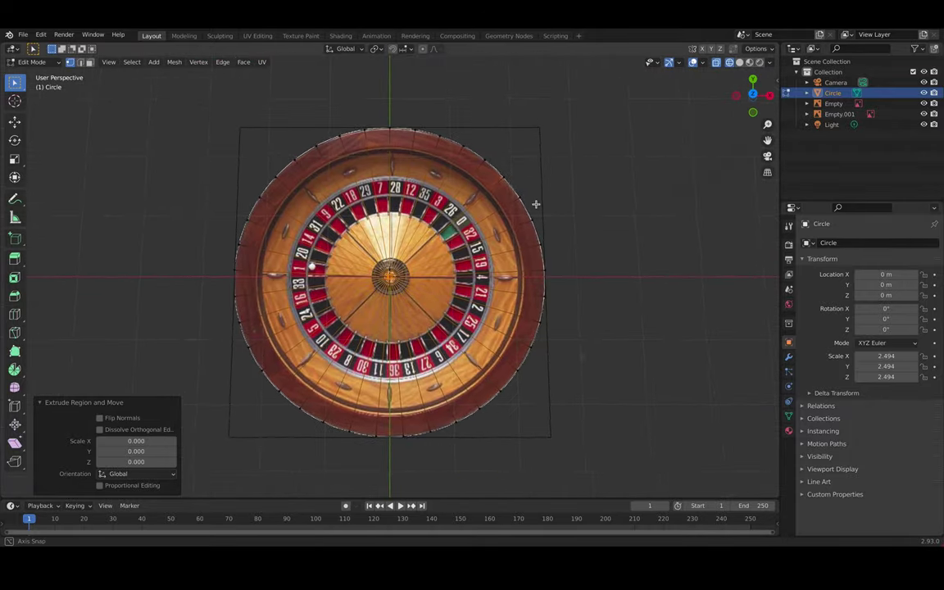
{"action": "left_click", "coordinate": [16, 314]}
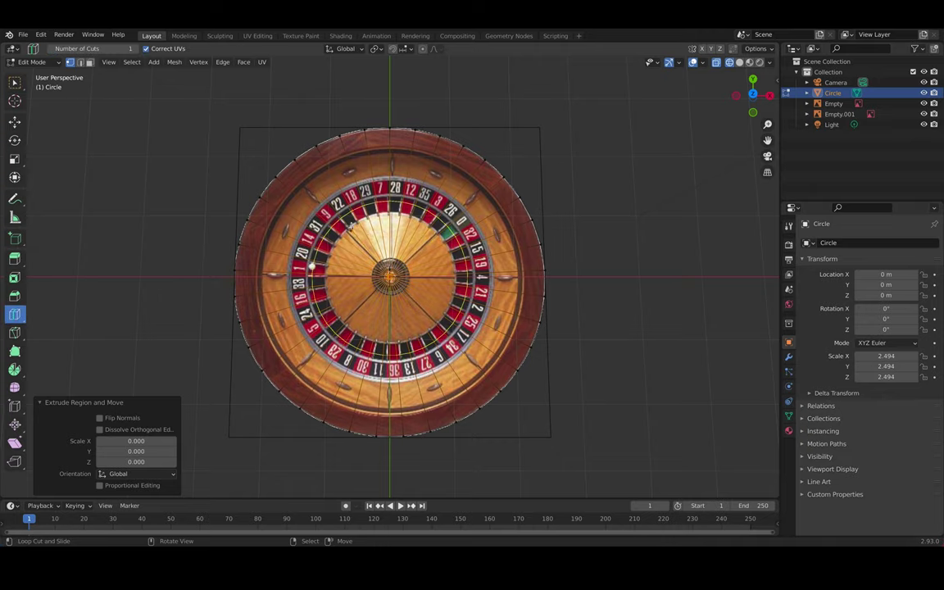
{"action": "left_click_drag", "start_coordinate": [351, 212], "coordinate": [314, 182]}
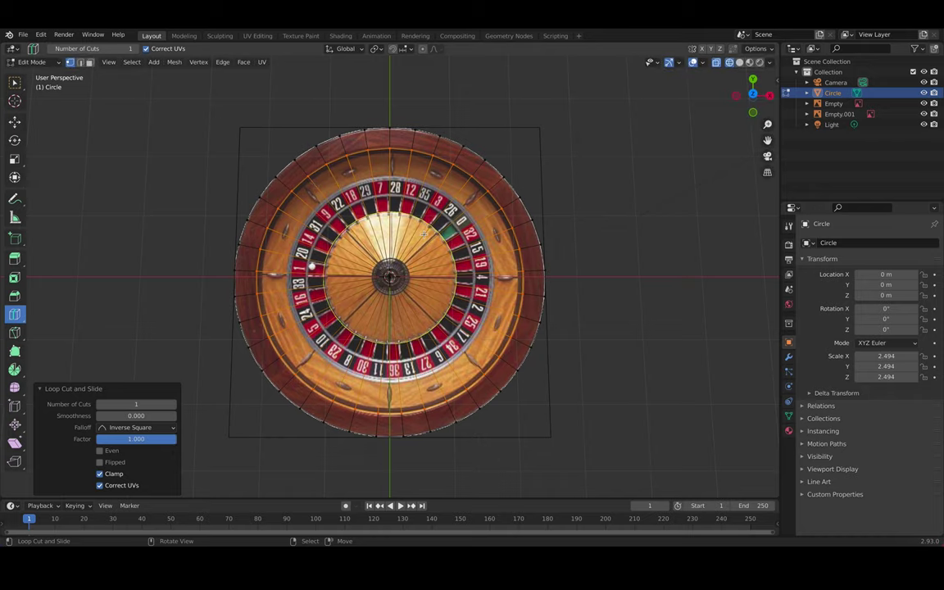
- Add the centre vertices to the selected rim loop and lower them about 0.2 m along Z in front view
{"action": "key", "text": "KP_1"}
{"action": "middle_click_drag", "start_coordinate": [423, 234], "coordinate": [417, 301]}
{"action": "right_click", "coordinate": [409, 273], "text": "alt+shift"}
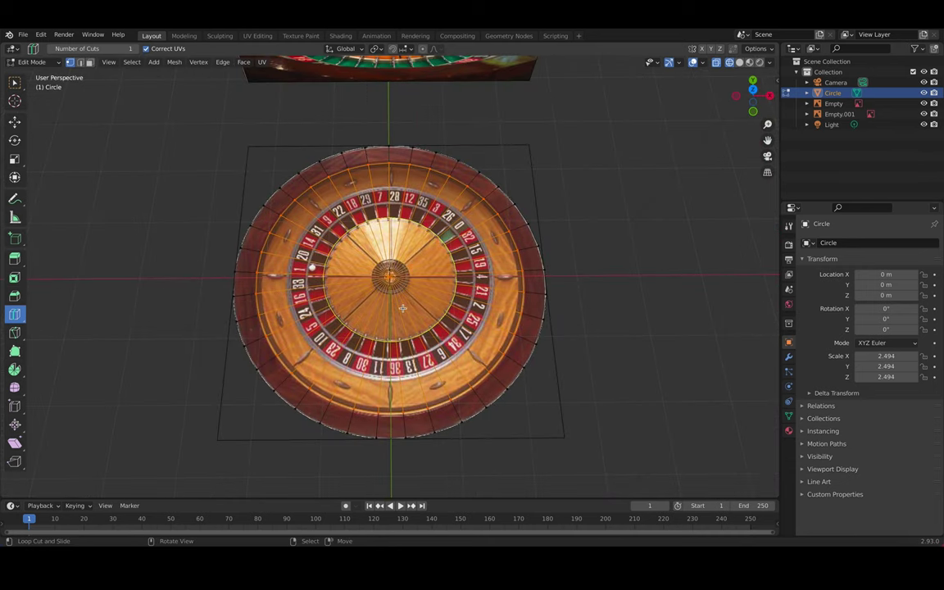
{"action": "key", "text": "KP_1"}
{"action": "key", "text": "g"}
{"action": "key", "text": "z"}
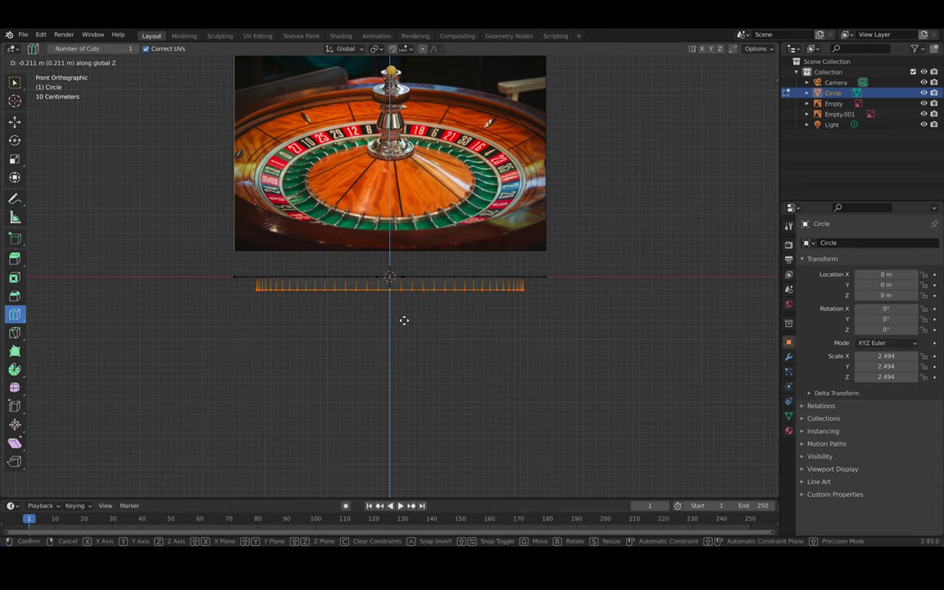
{"action": "left_click", "coordinate": [402, 320]}
- Try to add loop cuts around the wheel's numbered ring in top view
{"action": "key", "text": "KP_7"}
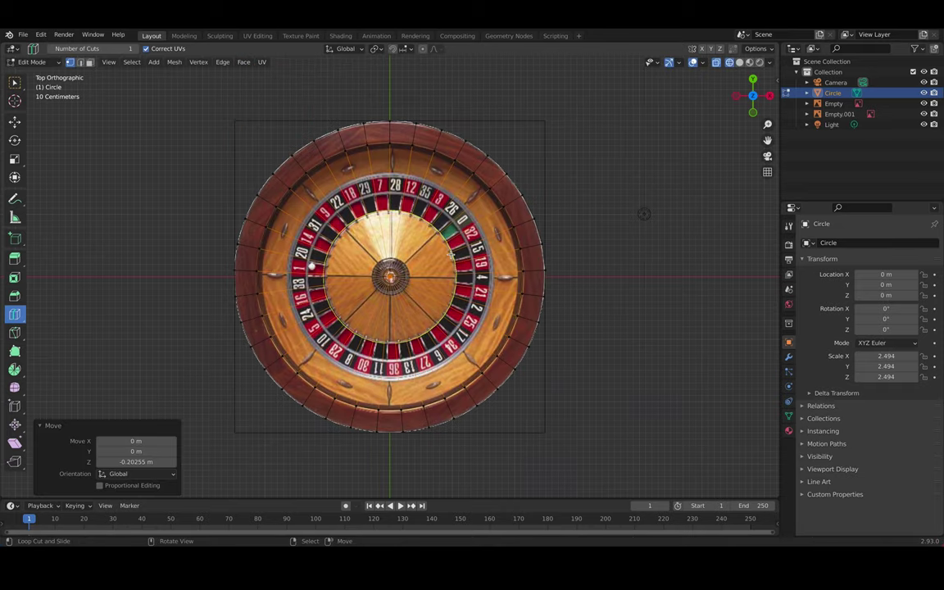
{"action": "left_click_drag", "start_coordinate": [473, 235], "coordinate": [486, 230]}
{"action": "left_click_drag", "start_coordinate": [442, 274], "coordinate": [477, 250]}
{"action": "middle_click_drag", "start_coordinate": [411, 322], "coordinate": [416, 239]}
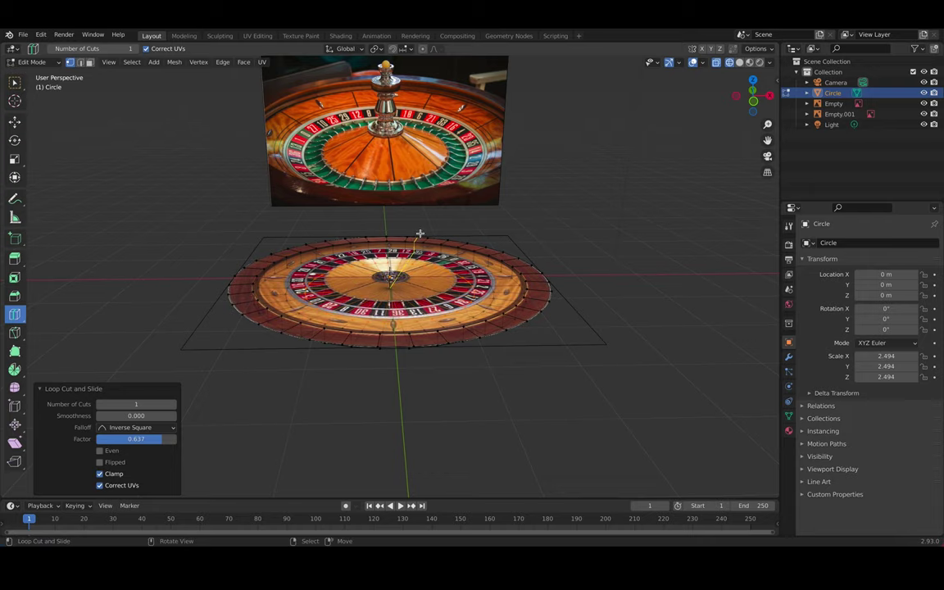
{"action": "middle_click_drag", "start_coordinate": [416, 244], "coordinate": [401, 278]}
- Add an unslid loop cut at the inner edge of the number pockets
{"action": "left_click", "coordinate": [468, 212]}
{"action": "right_click", "coordinate": [464, 220]}
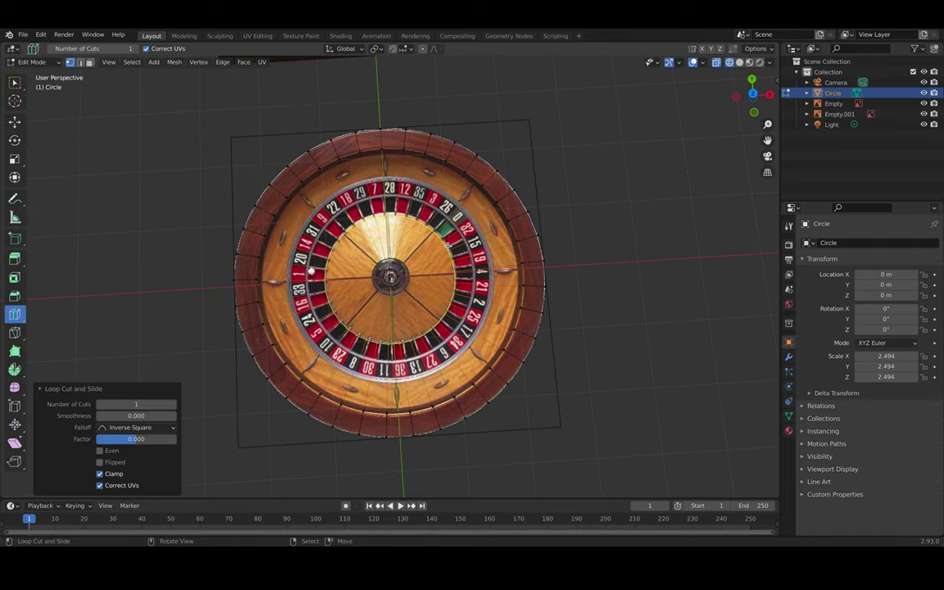
{"action": "key", "text": "KP_1"}
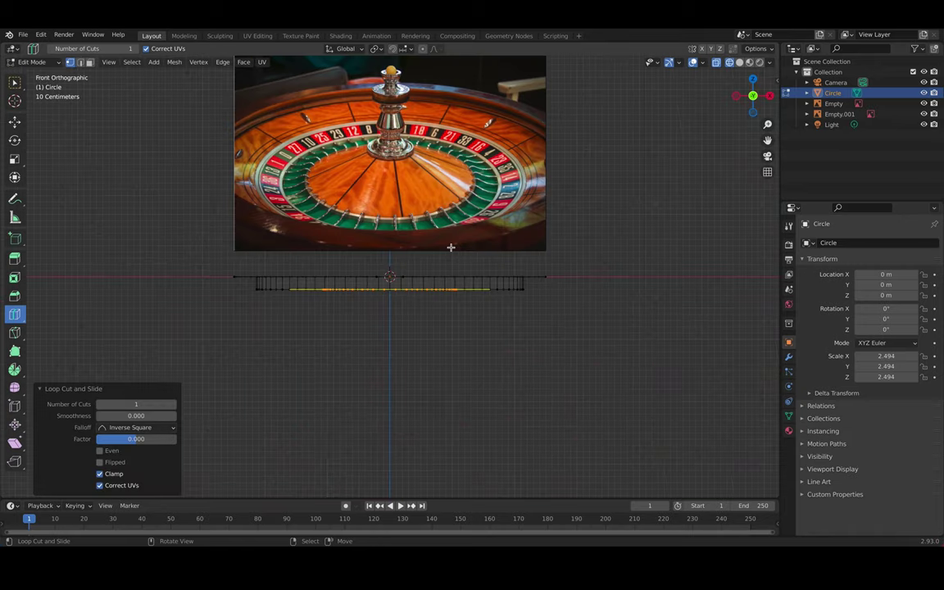
- Lower the selected loop at the inner edge of the number pockets about 0.28 m along Z in front view
{"action": "key", "text": "g"}
{"action": "key", "text": "z"}
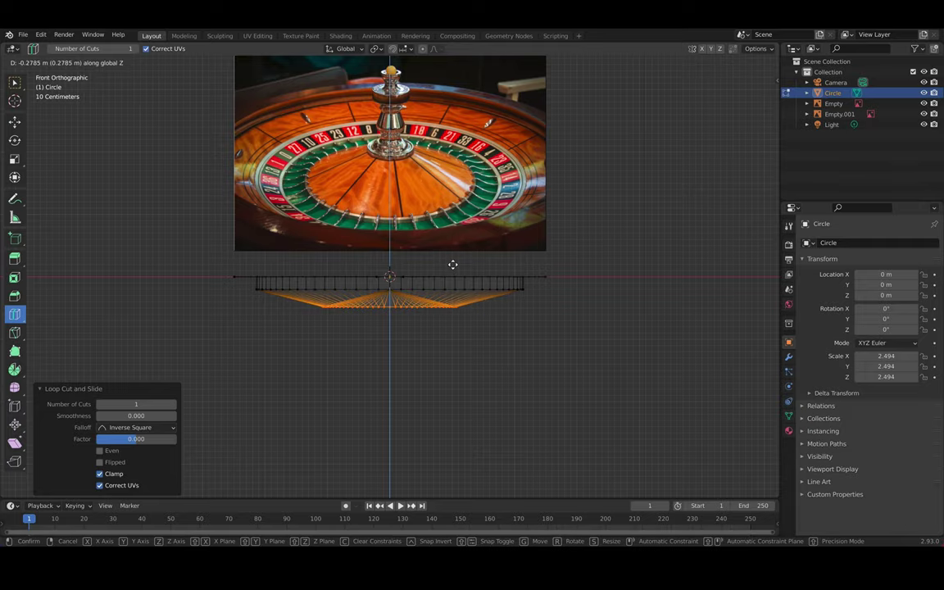
{"action": "left_click", "coordinate": [452, 266]}
{"action": "middle_click_drag", "start_coordinate": [453, 266], "coordinate": [429, 204]}
{"action": "middle_click_drag", "start_coordinate": [390, 279], "coordinate": [409, 300]}
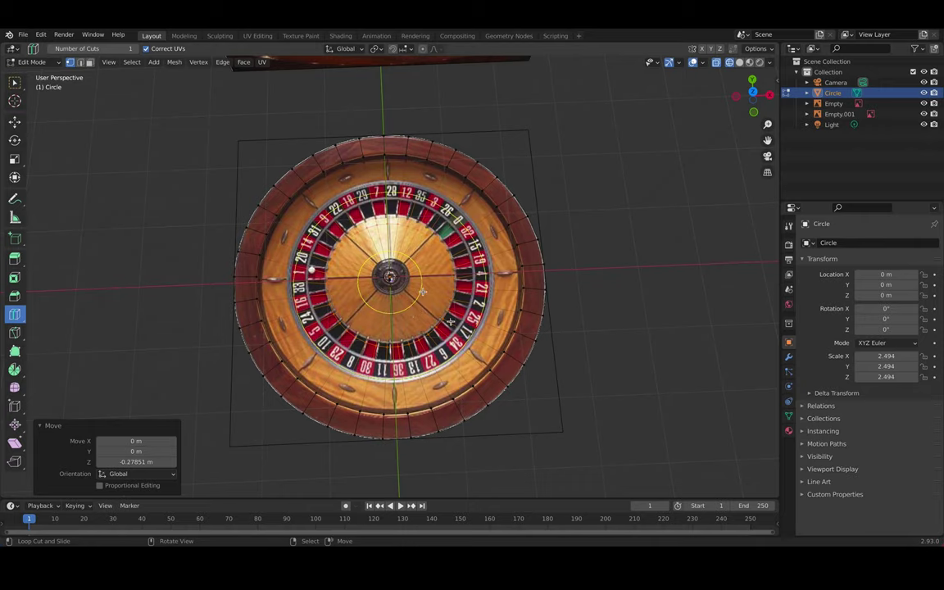
{"action": "left_click", "coordinate": [740, 64]}
{"action": "mouse_move", "coordinate": [485, 254]}
{"action": "middle_mouse_down"}
{"action": "mouse_move", "coordinate": [483, 152]}
{"action": "mouse_move", "coordinate": [439, 324]}
{"action": "middle_mouse_up"}
{"action": "left_click", "coordinate": [729, 65]}
- Move the top-view reference image down about 0.6 m along Z in object mode
{"action": "key", "text": "Tab"}
{"action": "left_click", "coordinate": [479, 260]}
{"action": "key", "text": "g"}
{"action": "key", "text": "z"}
{"action": "left_click", "coordinate": [457, 264]}
{"action": "key", "text": "KP_7"}
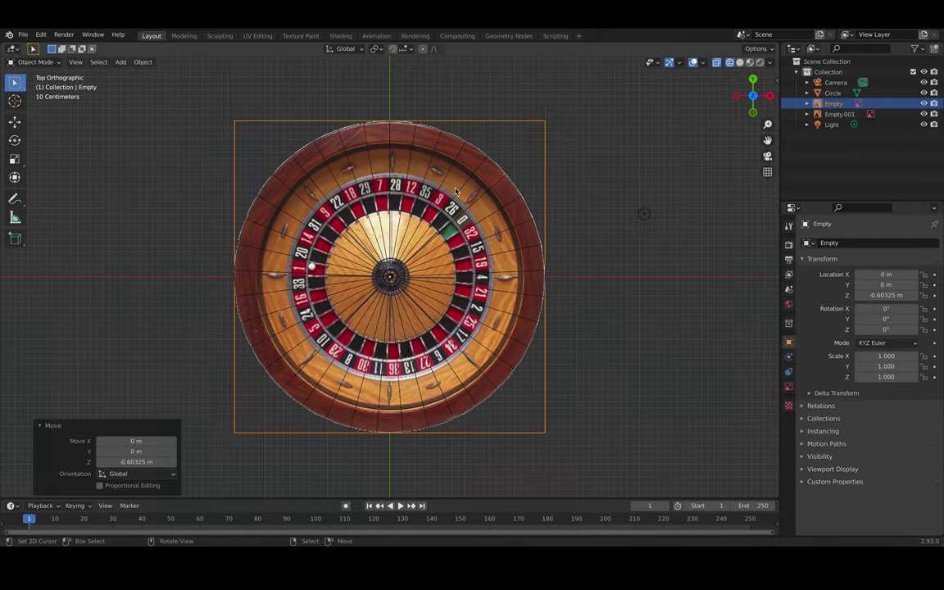
{"action": "middle_click_drag", "start_coordinate": [456, 191], "coordinate": [195, 245]}
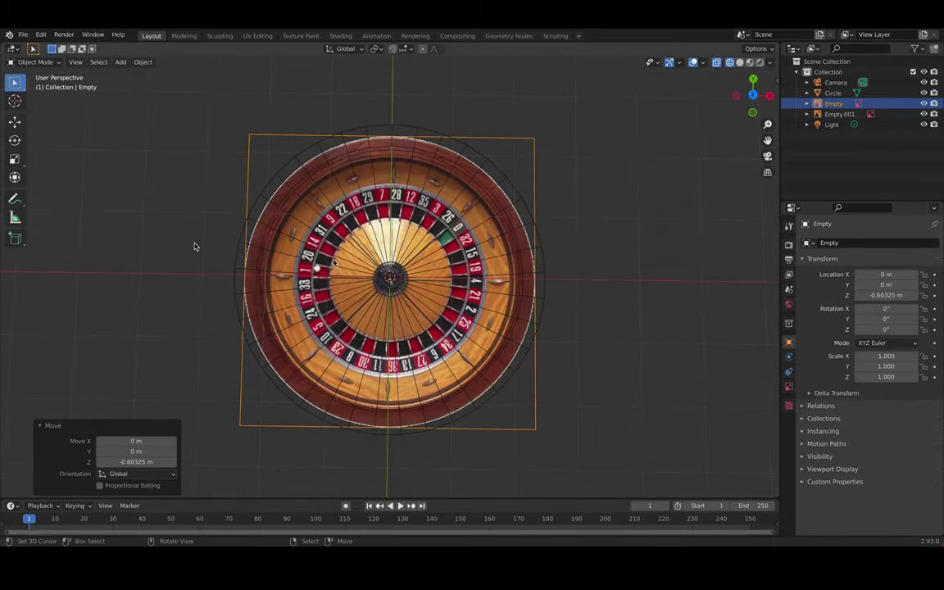
- Add an unslid loop cut to the wheel mesh at the outer edge of the number pockets
{"action": "left_click", "coordinate": [337, 158]}
{"action": "key", "text": "Tab"}
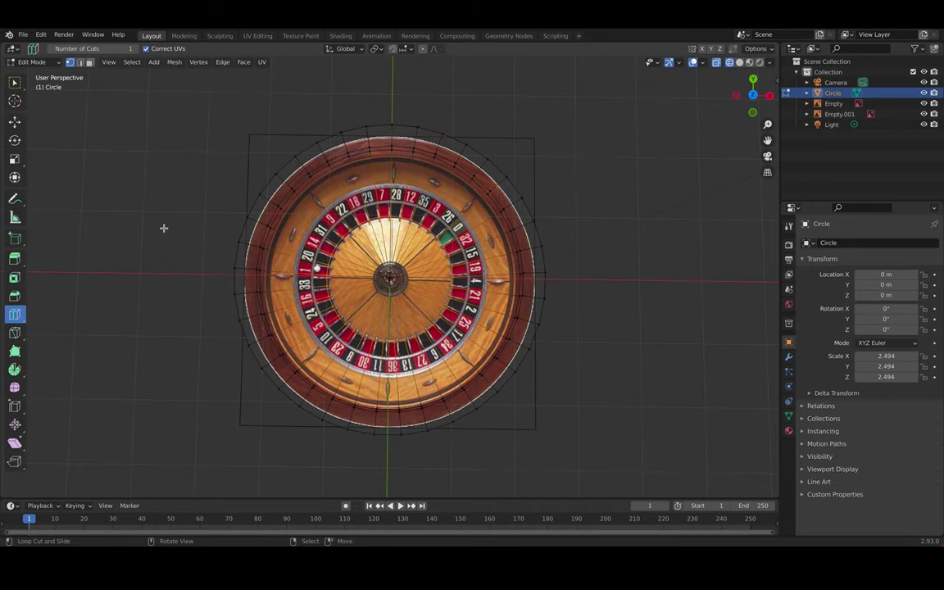
{"action": "left_click", "coordinate": [394, 249]}
{"action": "key", "text": "KP_7"}
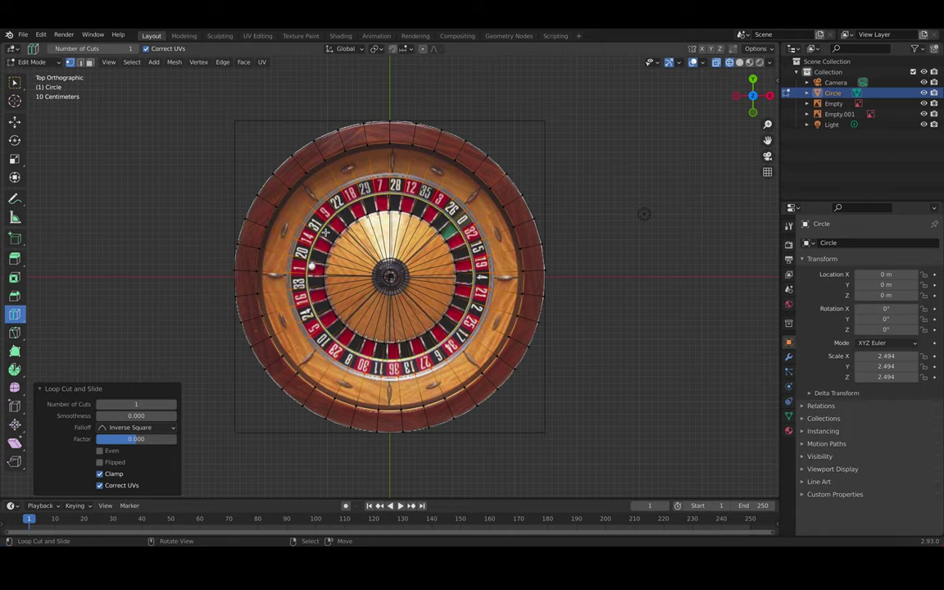
{"action": "key", "text": "KP_1"}
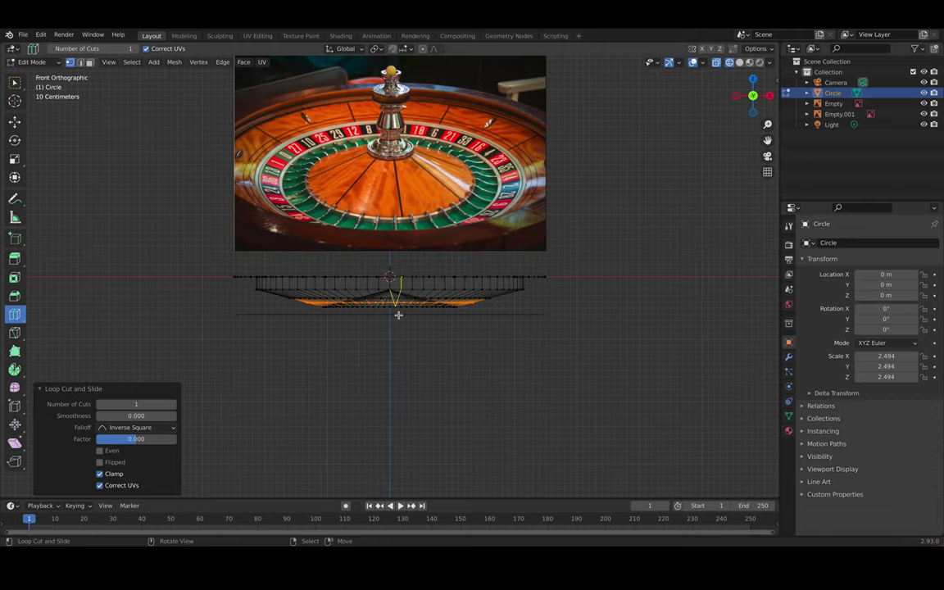
{"action": "key", "text": "g"}
{"action": "key", "text": "x"}
{"action": "key", "text": "7"}
{"action": "key", "text": "Escape"}
- Lower the loop at the outer edge of the number pockets about 0.07 m along Z
{"action": "key", "text": "g"}
{"action": "key", "text": "z"}
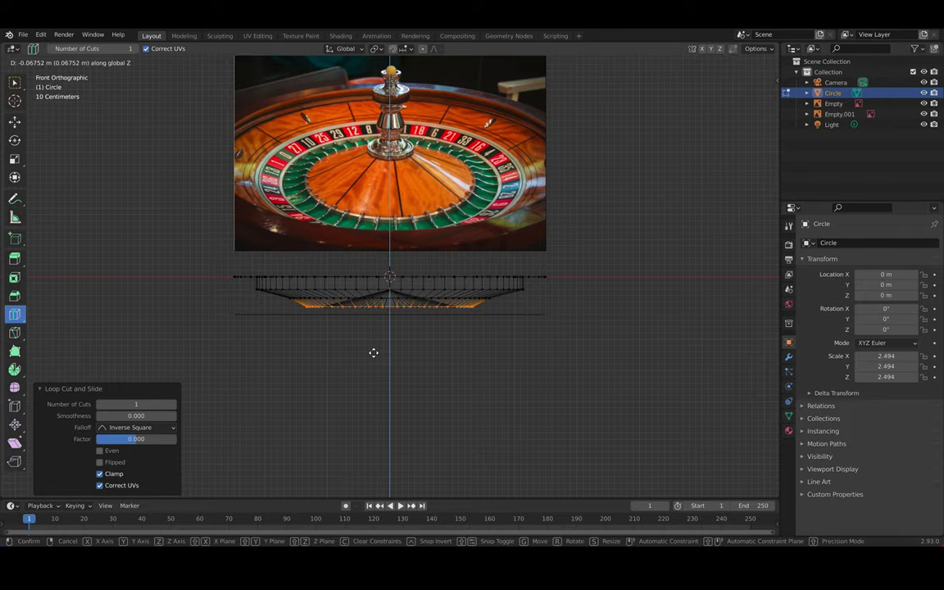
{"action": "left_click", "coordinate": [374, 354]}
{"action": "middle_click_drag", "start_coordinate": [413, 329], "coordinate": [408, 413]}
- Slide a new loop cut beside the pockets' outer edge, rescaling it and raising it about 0.02 m along Z
{"action": "left_click_drag", "start_coordinate": [292, 305], "coordinate": [363, 308]}
{"action": "middle_click_drag", "start_coordinate": [363, 308], "coordinate": [419, 250]}
{"action": "key", "text": "s"}
{"action": "left_click", "coordinate": [418, 305]}
{"action": "key", "text": "g"}
{"action": "key", "text": "z"}
{"action": "left_click", "coordinate": [427, 227]}
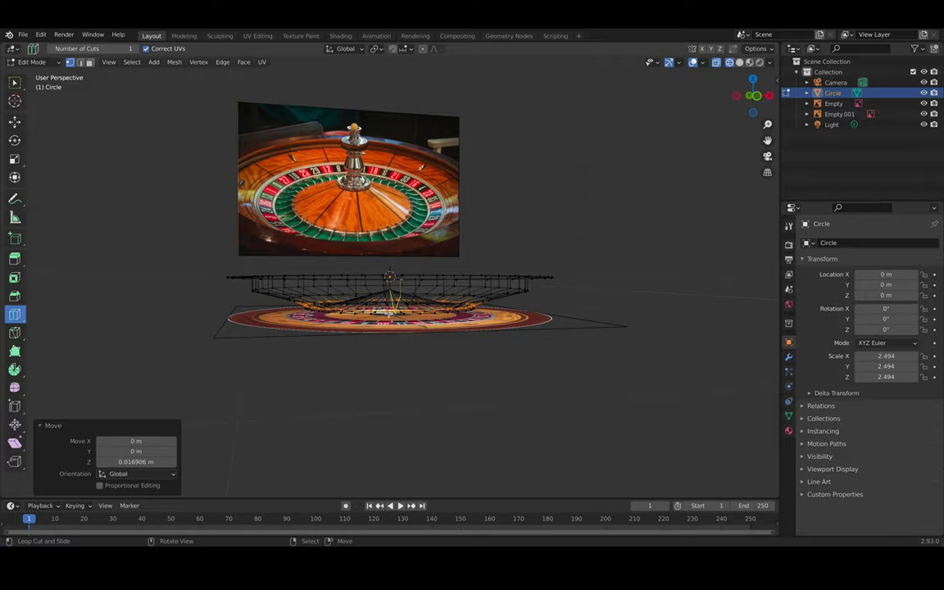
- Return to object mode, switch to solid shading and inspect the wheel's bowl shape
{"action": "middle_click_drag", "start_coordinate": [463, 308], "coordinate": [449, 361]}
{"action": "key", "text": "Tab"}
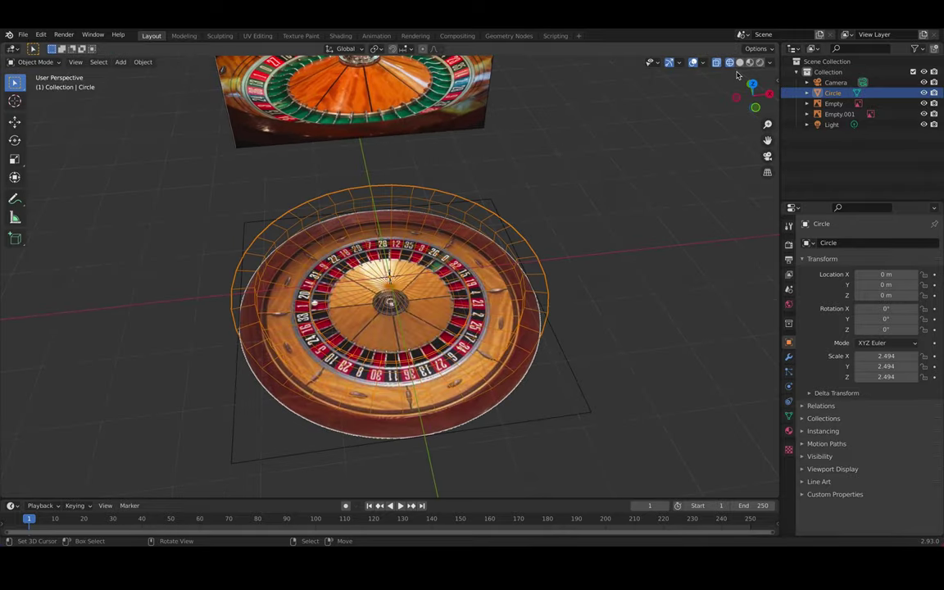
{"action": "left_click", "coordinate": [739, 62]}
{"action": "mouse_move", "coordinate": [406, 264]}
{"action": "middle_mouse_down"}
{"action": "mouse_move", "coordinate": [392, 222]}
{"action": "mouse_move", "coordinate": [382, 248]}
{"action": "mouse_move", "coordinate": [437, 258]}
{"action": "mouse_move", "coordinate": [427, 255]}
{"action": "mouse_move", "coordinate": [431, 272]}
{"action": "middle_mouse_up"}
{"action": "scroll", "coordinate": [427, 254], "scroll_direction": "down", "scroll_amount": 3}
{"action": "scroll", "coordinate": [428, 256], "scroll_direction": "up", "scroll_amount": 2}
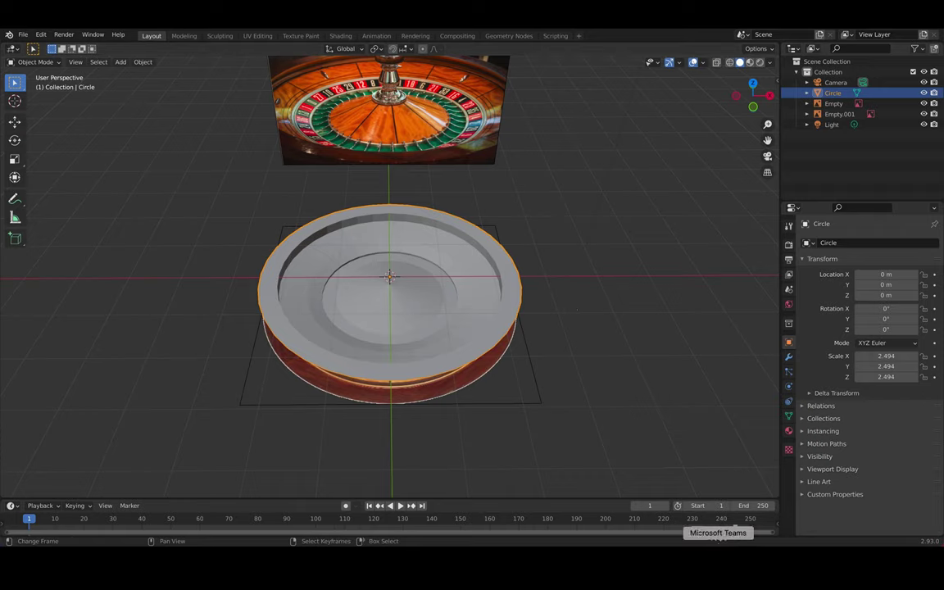
{"action": "middle_click_drag", "start_coordinate": [358, 311], "coordinate": [358, 284]}
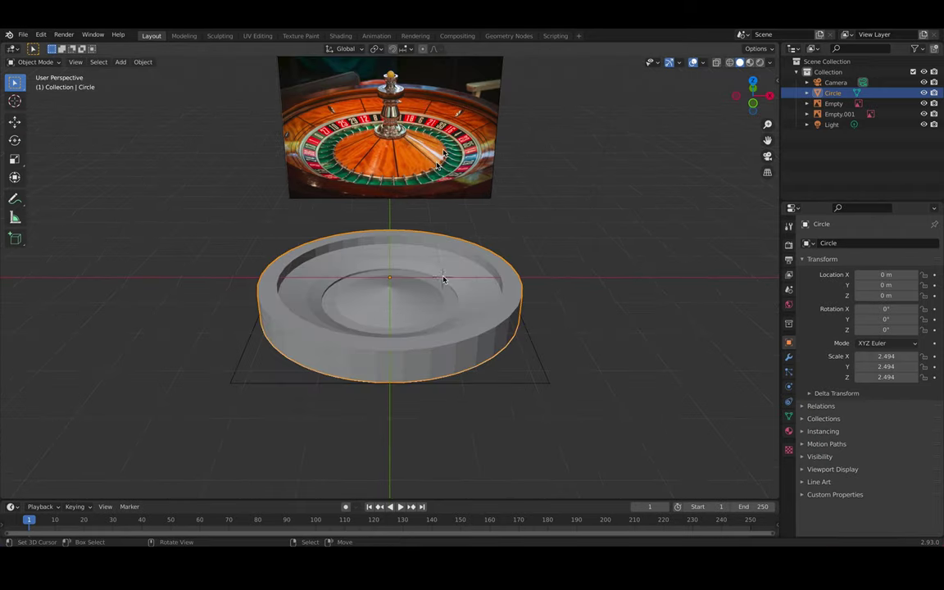
- Find the cursor snapping command through operator search and snap the 3D cursor to the wheel's centre
{"action": "key", "text": "F3"}
{"action": "type", "text": "selection"}
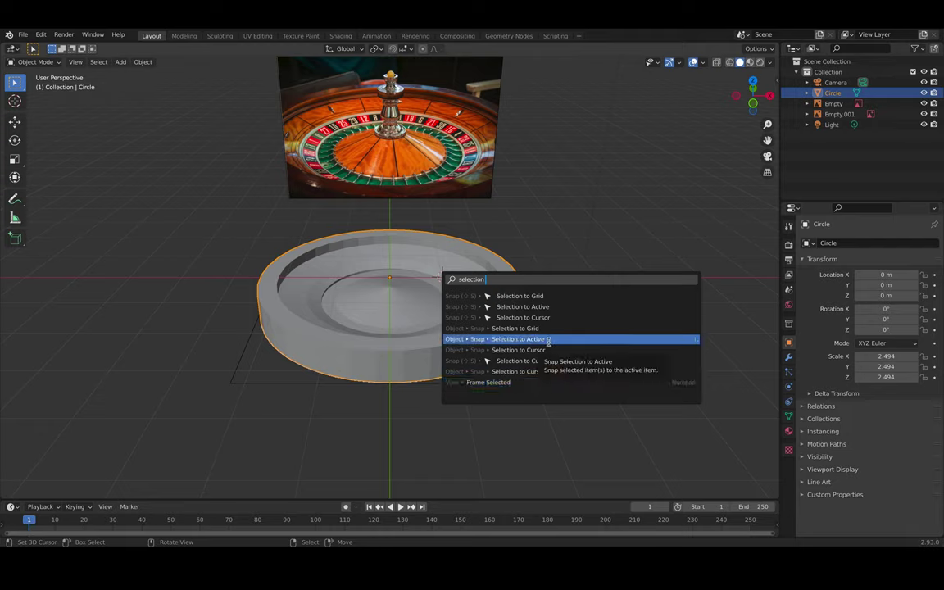
{"action": "key", "text": "BackSpace"}
{"action": "key", "text": "BackSpace"}
{"action": "key", "text": "BackSpace"}
{"action": "key", "text": "BackSpace"}
{"action": "key", "text": "BackSpace"}
{"action": "key", "text": "BackSpace"}
{"action": "key", "text": "BackSpace"}
{"action": "key", "text": "BackSpace"}
{"action": "key", "text": "BackSpace"}
{"action": "type", "text": "cursor"}
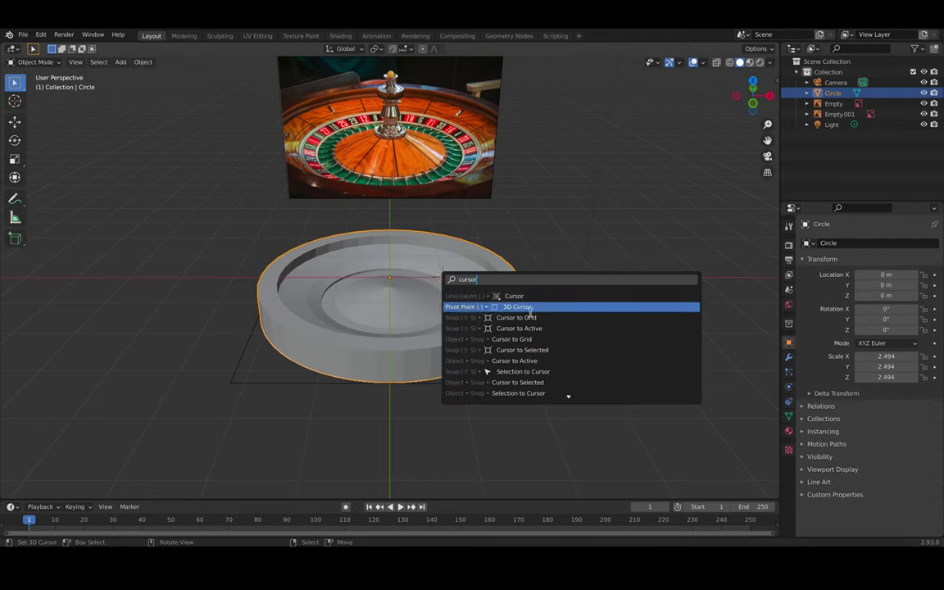
{"action": "scroll", "coordinate": [543, 374], "scroll_direction": "down", "scroll_amount": 3}
{"action": "left_click", "coordinate": [552, 383]}
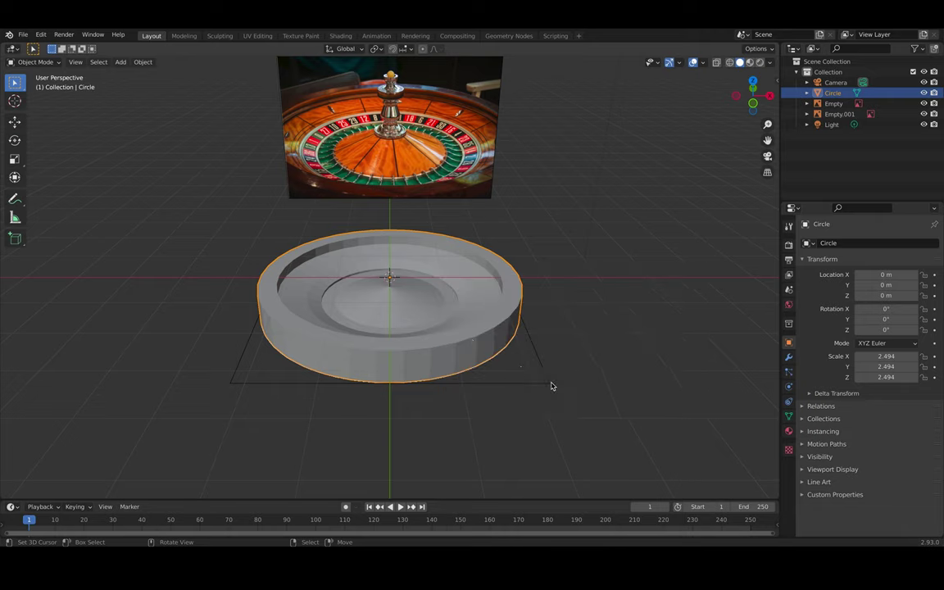
- Add a cube at the wheel's centre and scale it to about 0.043 along X and -0.054 along Z
{"action": "key", "text": "shift+a"}
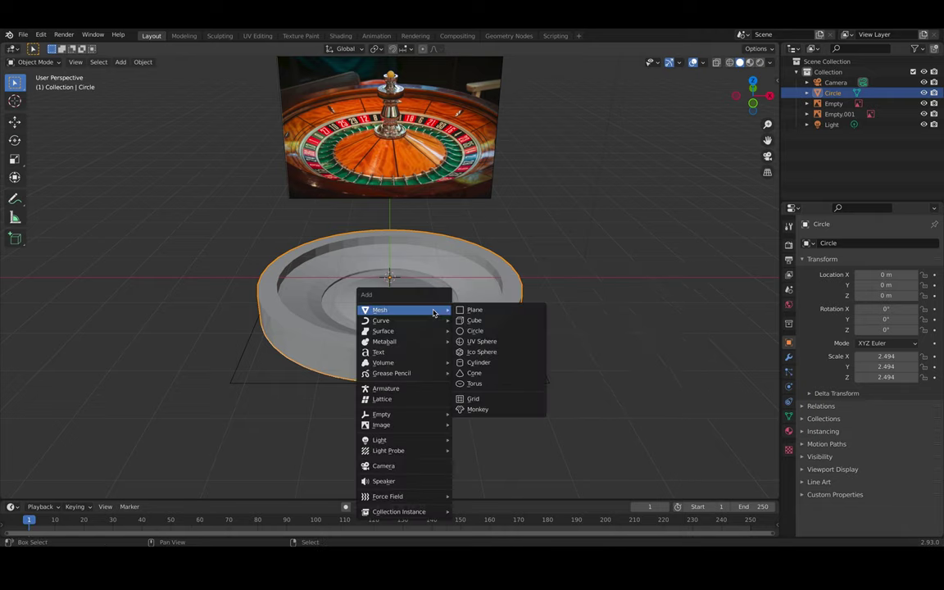
{"action": "left_click", "coordinate": [481, 316]}
{"action": "key", "text": "s"}
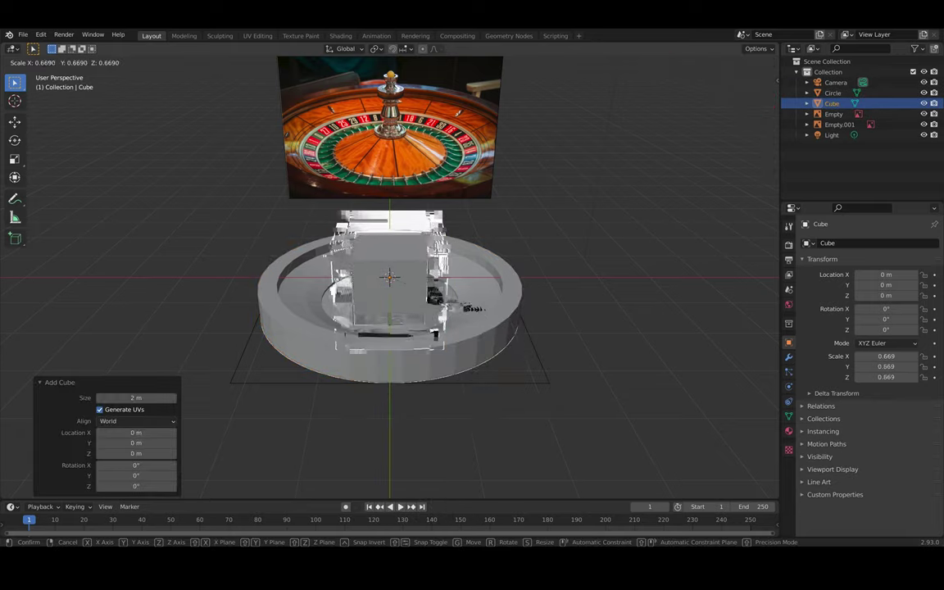
{"action": "key", "text": "x"}
{"action": "left_click", "coordinate": [393, 280]}
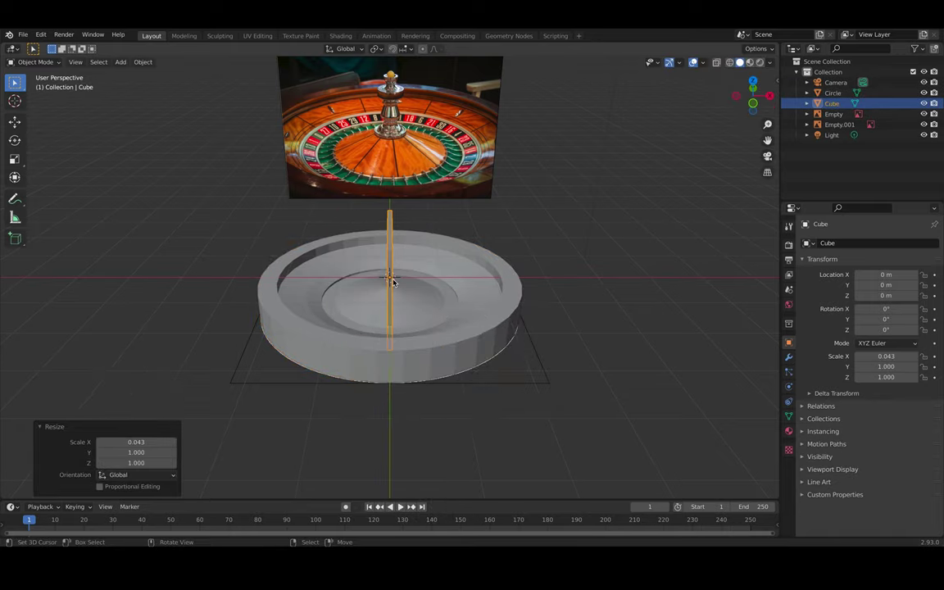
{"action": "key", "text": "s"}
{"action": "key", "text": "z"}
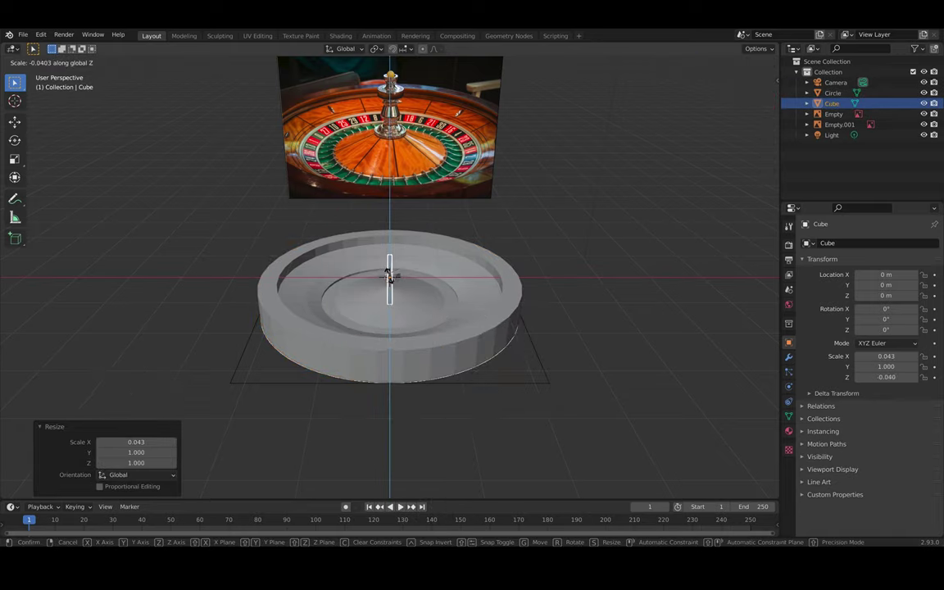
{"action": "left_click", "coordinate": [388, 276]}
- Shorten the cube to a scale of about 0.014 along Y and lengthen it to about 0.116 along X
{"action": "middle_click_drag", "start_coordinate": [388, 276], "coordinate": [409, 293]}
{"action": "scroll", "coordinate": [409, 292], "scroll_direction": "up", "scroll_amount": 8}
{"action": "key", "text": "s"}
{"action": "key", "text": "y"}
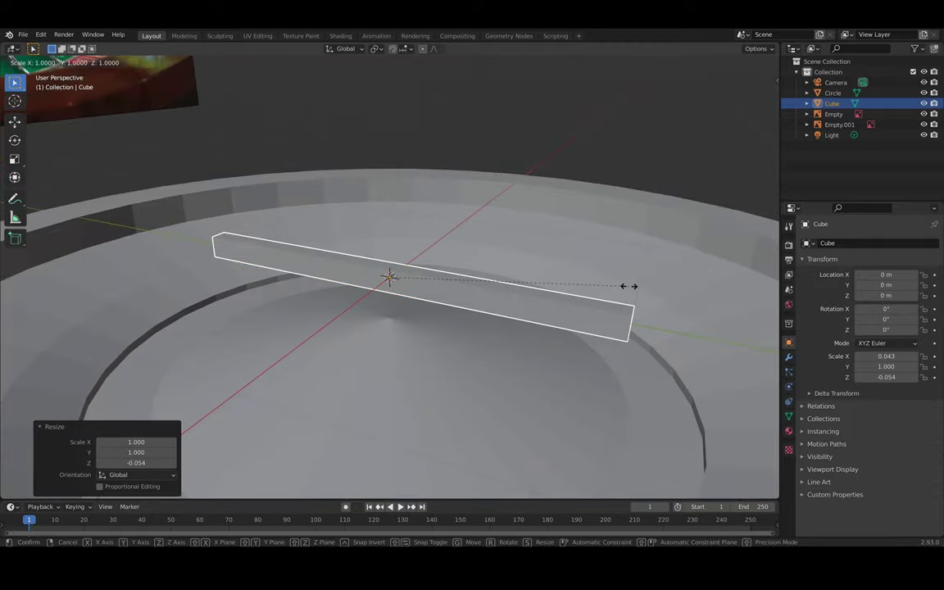
{"action": "left_click", "coordinate": [393, 276]}
{"action": "middle_click_drag", "start_coordinate": [393, 276], "coordinate": [390, 282]}
{"action": "key", "text": "s"}
{"action": "key", "text": "x"}
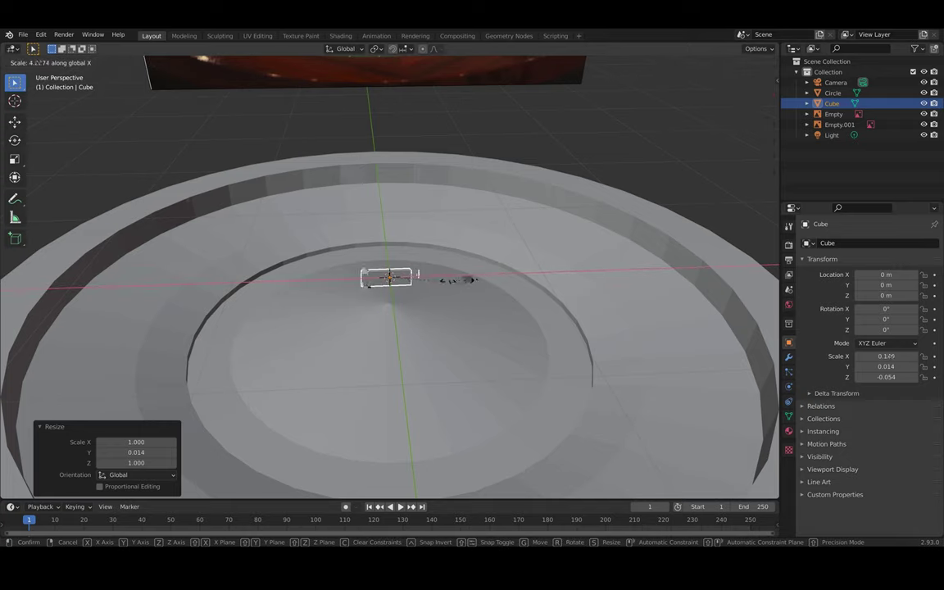
{"action": "left_click", "coordinate": [439, 284]}
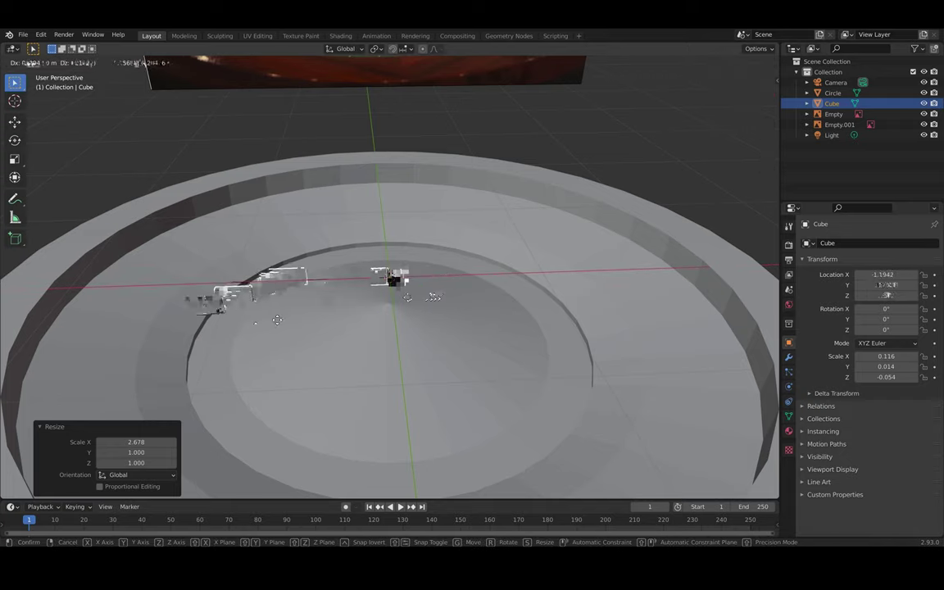
- Move the small block about -1.16 m along X and lower it about 0.46 m along Z into the pocket ring
{"action": "key", "text": "x"}
{"action": "left_click", "coordinate": [258, 355]}
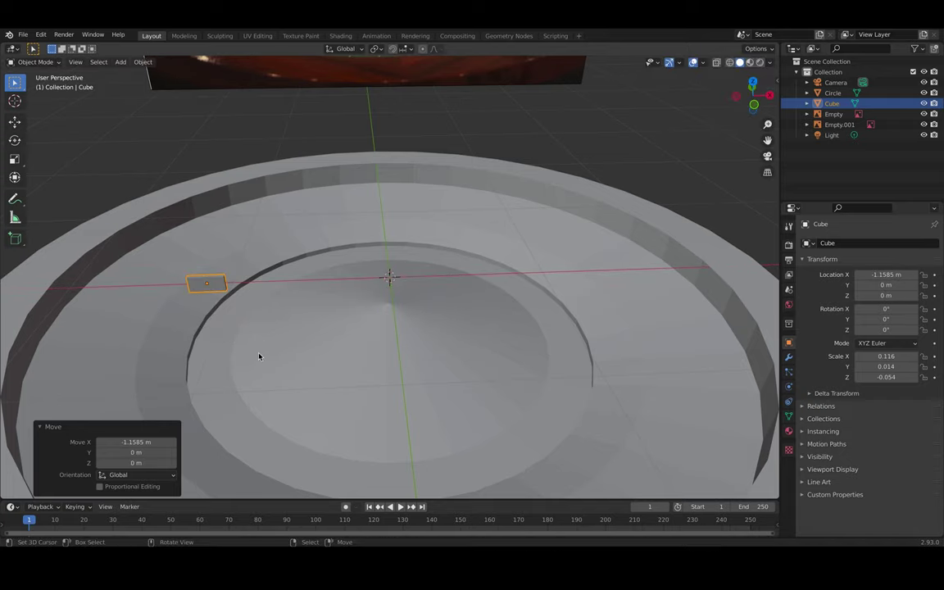
{"action": "key", "text": "g"}
{"action": "key", "text": "z"}
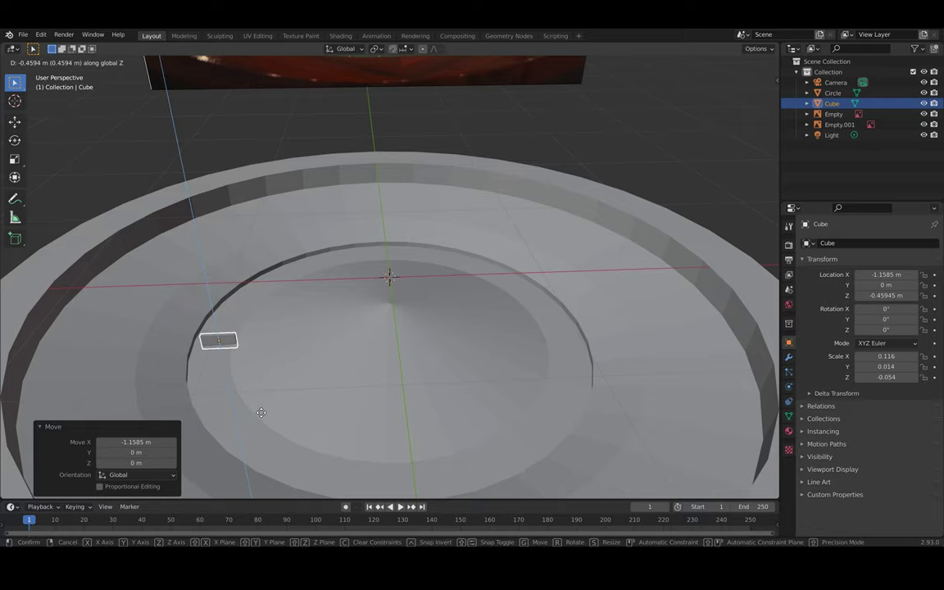
{"action": "left_click", "coordinate": [262, 416]}
- Shift the block about -0.08 m along X and stretch it along X by a factor of about 1.165
{"action": "key", "text": "g"}
{"action": "key", "text": "x"}
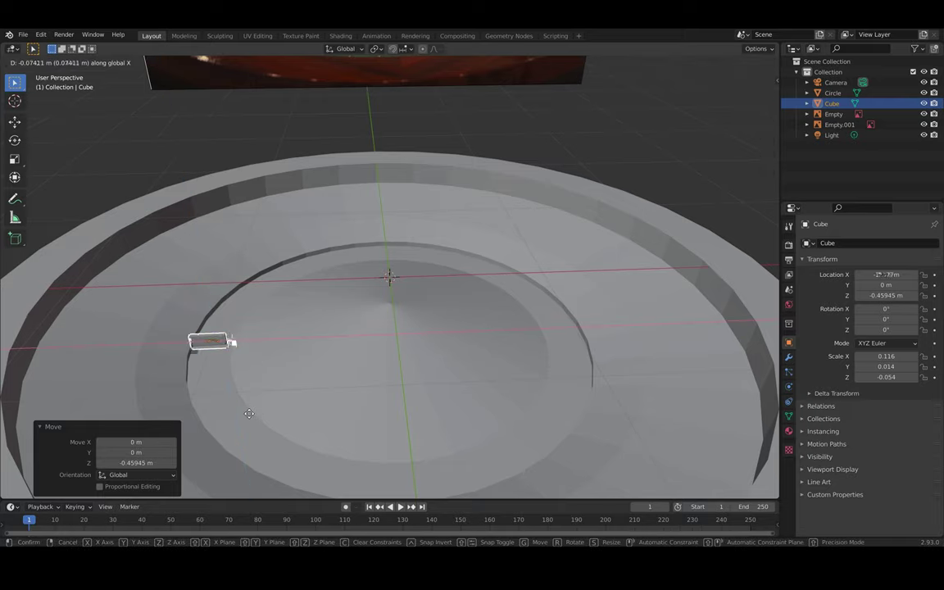
{"action": "left_click", "coordinate": [248, 409]}
{"action": "key", "text": "s"}
{"action": "key", "text": "x"}
{"action": "left_click", "coordinate": [269, 417]}
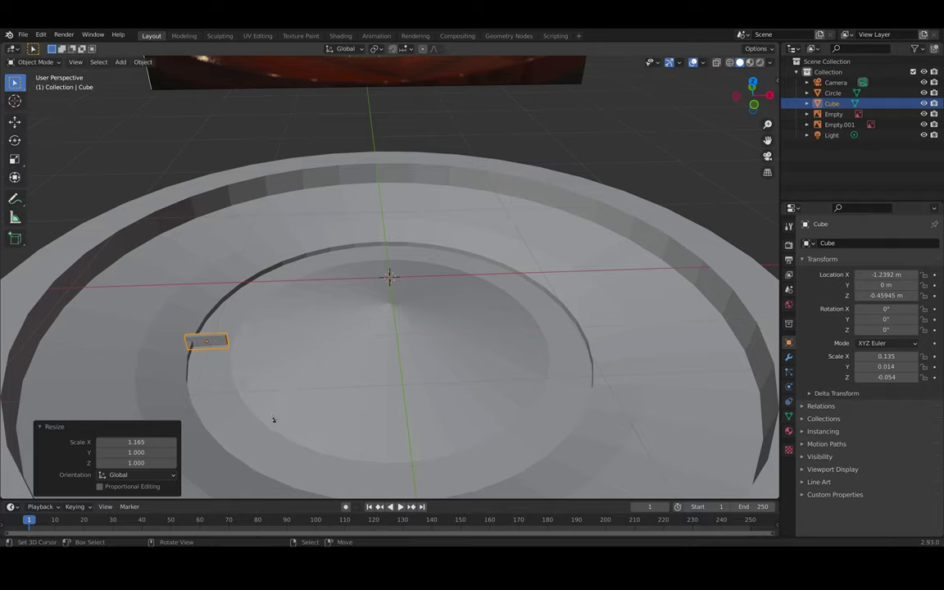
- Stretch the block by about 1.1 along X and reposition it across the pocket ring, ending with a 0.025 m X move
{"action": "key", "text": "g"}
{"action": "left_click", "coordinate": [274, 416]}
{"action": "key", "text": "s"}
{"action": "key", "text": "x"}
{"action": "left_click", "coordinate": [287, 422]}
{"action": "key", "text": "g"}
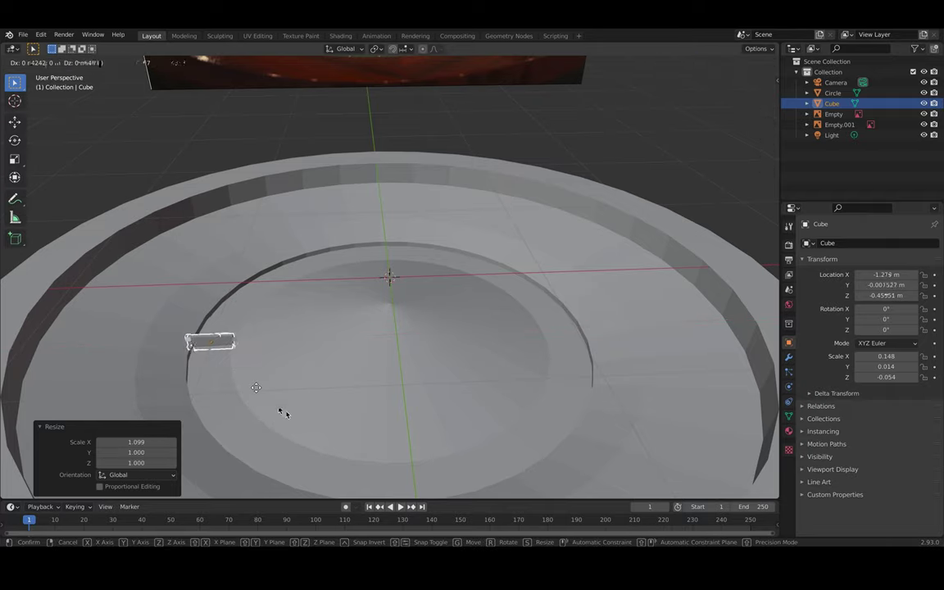
{"action": "key", "text": "x"}
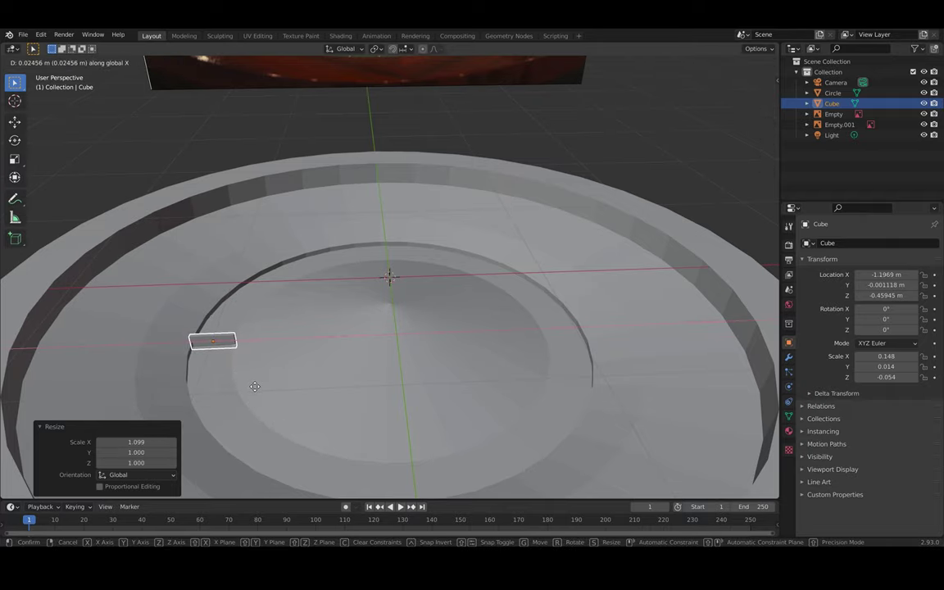
{"action": "left_click", "coordinate": [255, 386]}
- Nudge the block about -0.009 m along X against the pocket ring's outer wall
{"action": "scroll", "coordinate": [278, 376], "scroll_direction": "down", "scroll_amount": 3}
{"action": "scroll", "coordinate": [265, 376], "scroll_direction": "up", "scroll_amount": 3}
{"action": "scroll", "coordinate": [237, 365], "scroll_direction": "up", "scroll_amount": 1}
{"action": "key", "text": "g"}
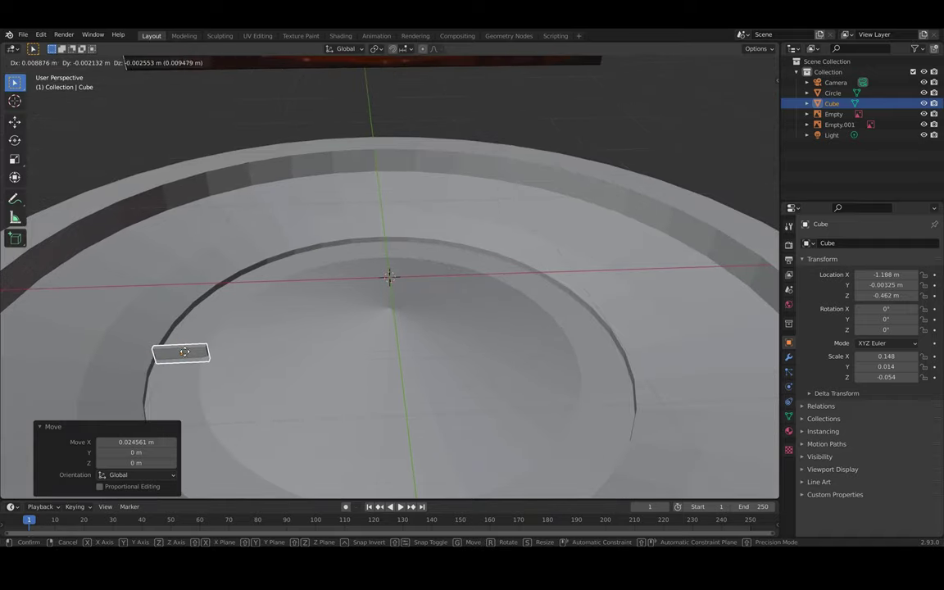
{"action": "key", "text": "x"}
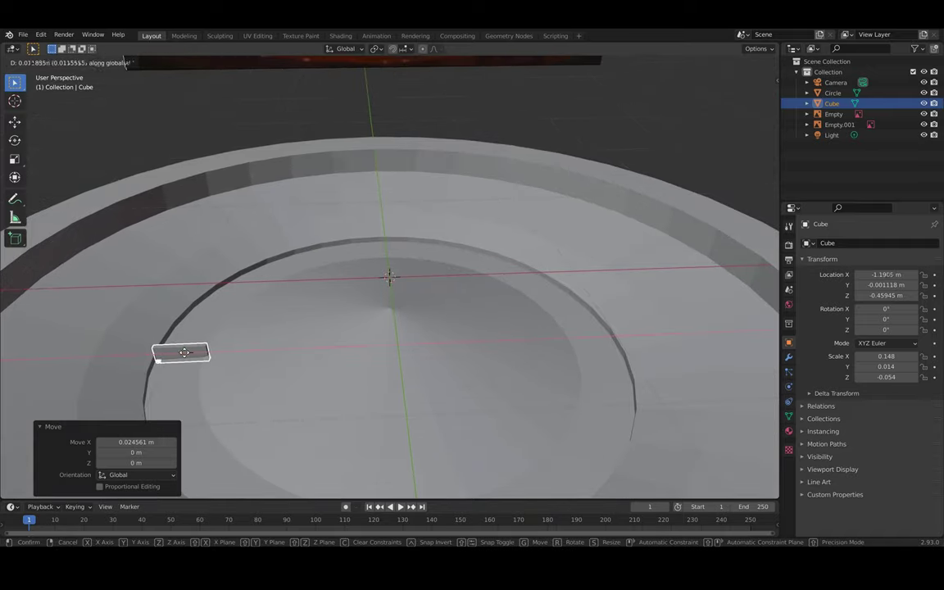
{"action": "left_click", "coordinate": [182, 352]}
- Bevel the block's upper edge at the end facing the wheel's centre in edit mode
{"action": "scroll", "coordinate": [257, 320], "scroll_direction": "down", "scroll_amount": 3}
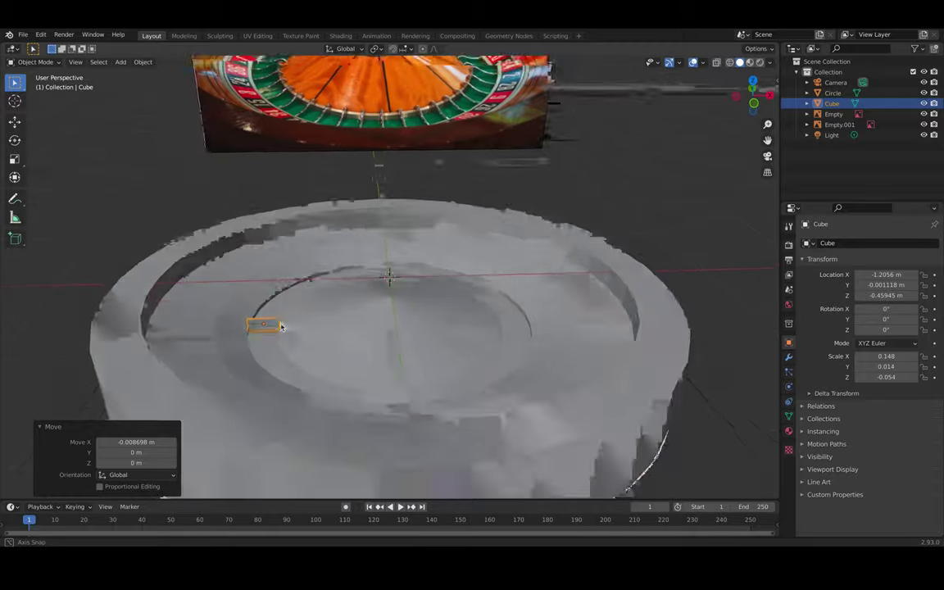
{"action": "mouse_move", "coordinate": [281, 327]}
{"action": "middle_mouse_down"}
{"action": "mouse_move", "coordinate": [312, 332]}
{"action": "mouse_move", "coordinate": [299, 318]}
{"action": "mouse_move", "coordinate": [281, 323]}
{"action": "mouse_move", "coordinate": [269, 344]}
{"action": "middle_mouse_up"}
{"action": "key", "text": "Tab"}
{"action": "scroll", "coordinate": [182, 387], "scroll_direction": "up", "scroll_amount": 2}
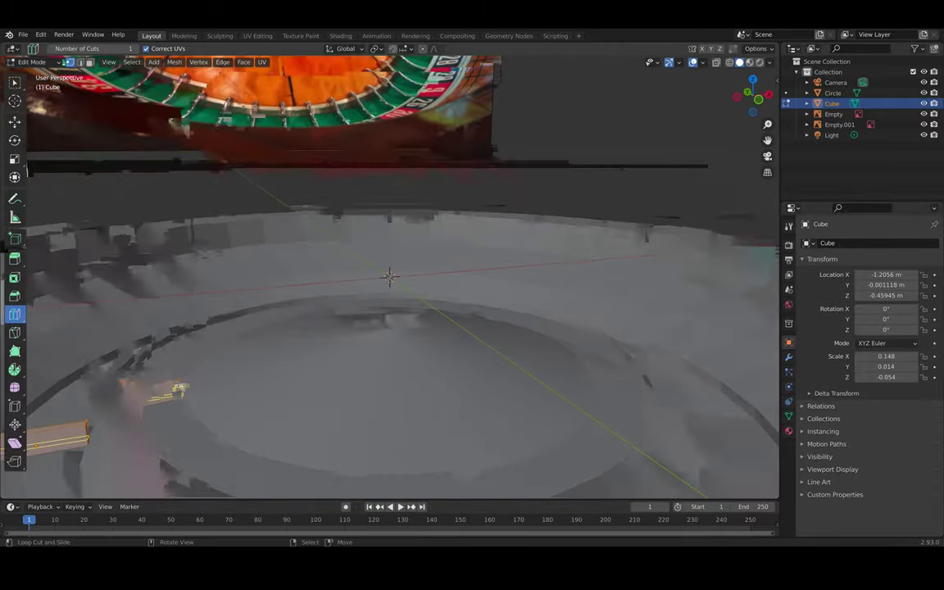
{"action": "left_click", "coordinate": [15, 82]}
{"action": "scroll", "coordinate": [148, 413], "scroll_direction": "down", "scroll_amount": 1}
{"action": "middle_click_drag", "start_coordinate": [176, 416], "coordinate": [143, 173], "text": "shift"}
{"action": "left_click", "coordinate": [252, 443]}
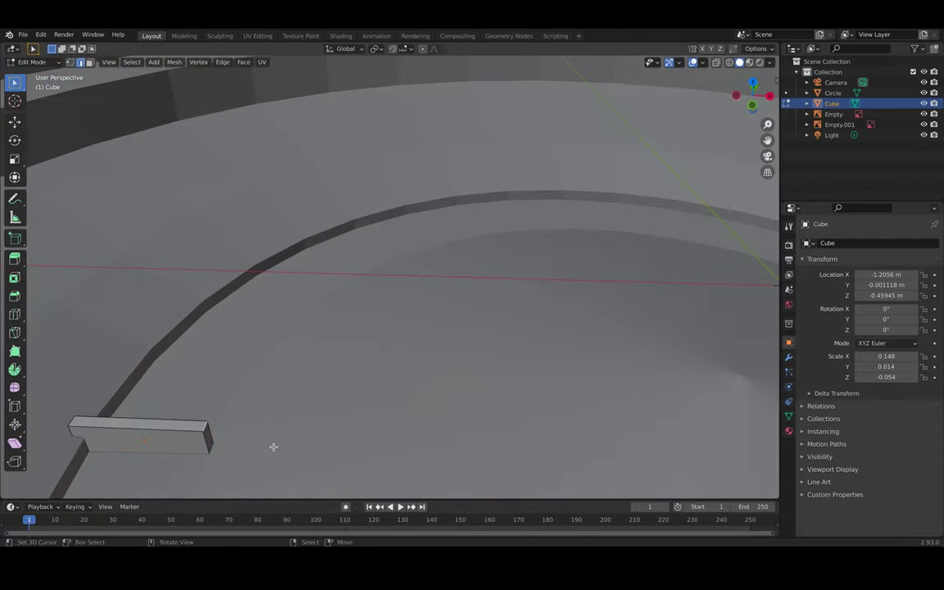
{"action": "key", "text": "ctrl+b"}
{"action": "left_click", "coordinate": [221, 416]}
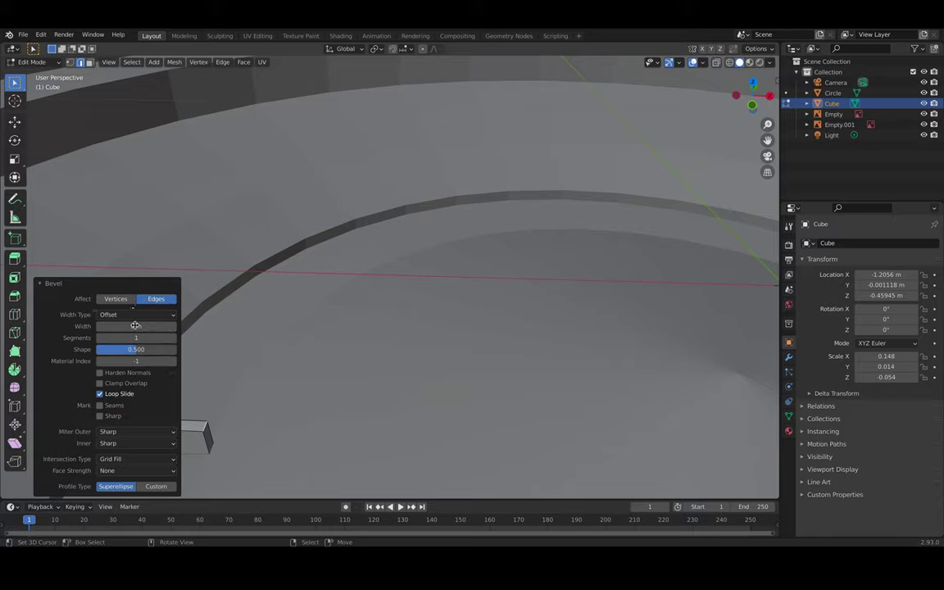
- Set the bevel to a width of 1.12 m, 4 segments and a shape of 0.513
{"action": "left_click_drag", "start_coordinate": [135, 325], "coordinate": [168, 338]}
{"action": "middle_click_drag", "start_coordinate": [268, 427], "coordinate": [405, 324], "text": "shift"}
{"action": "left_click_drag", "start_coordinate": [135, 326], "coordinate": [141, 349]}
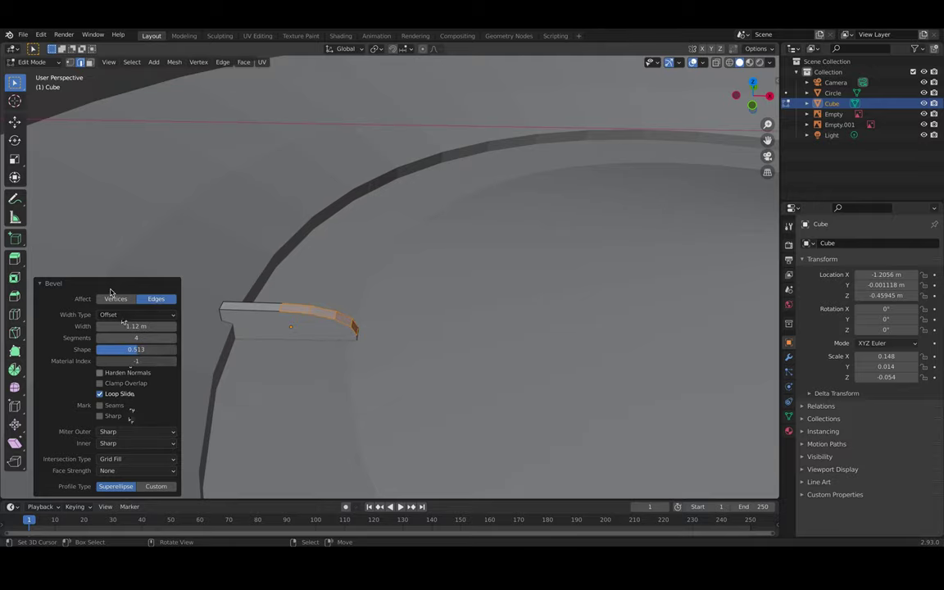
- Set the divider's origin to the 3D cursor at the wheel's centre in object mode
{"action": "middle_click_drag", "start_coordinate": [408, 340], "coordinate": [375, 318]}
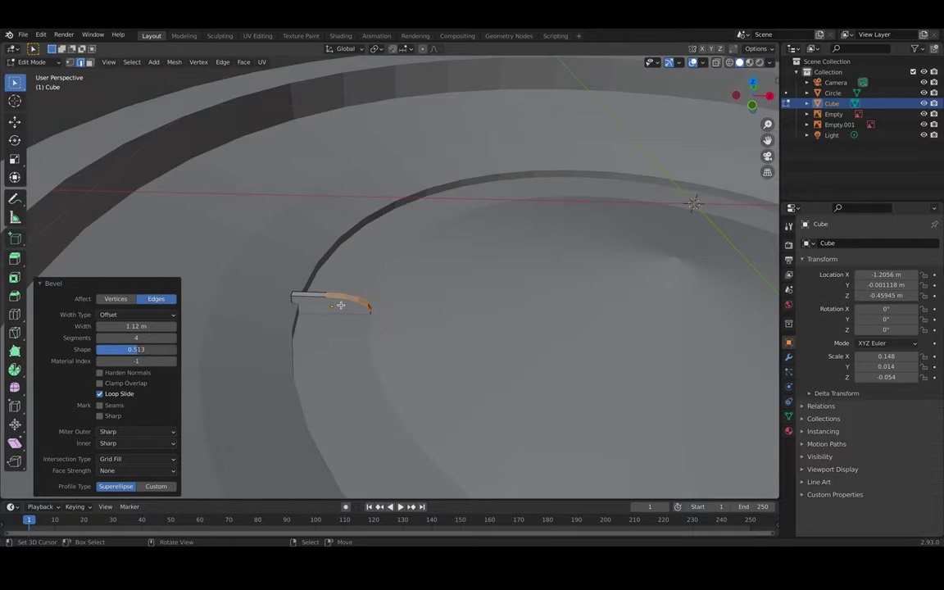
{"action": "key", "text": "Tab"}
{"action": "left_click", "coordinate": [343, 307]}
{"action": "key", "text": "F3"}
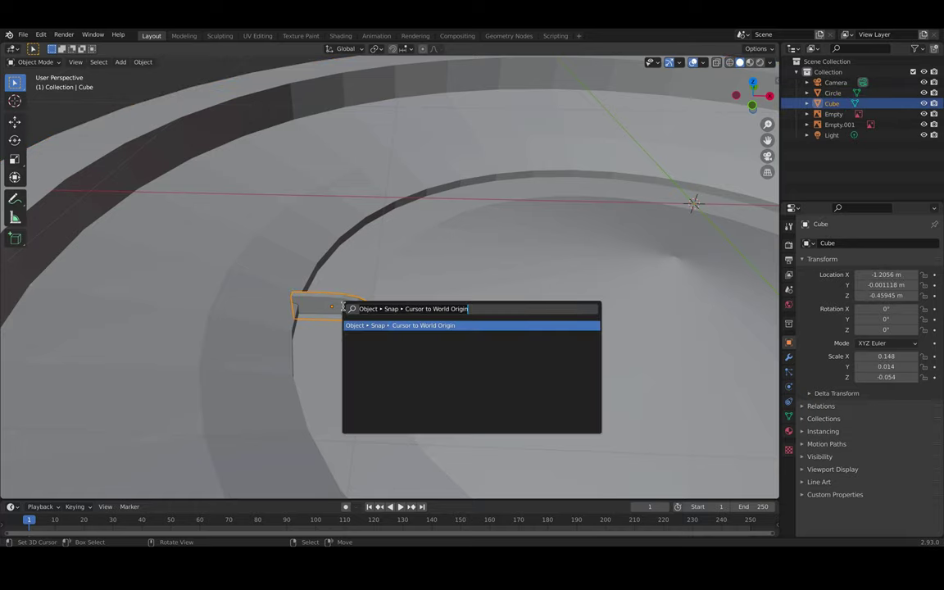
{"action": "type", "text": "origin to"}
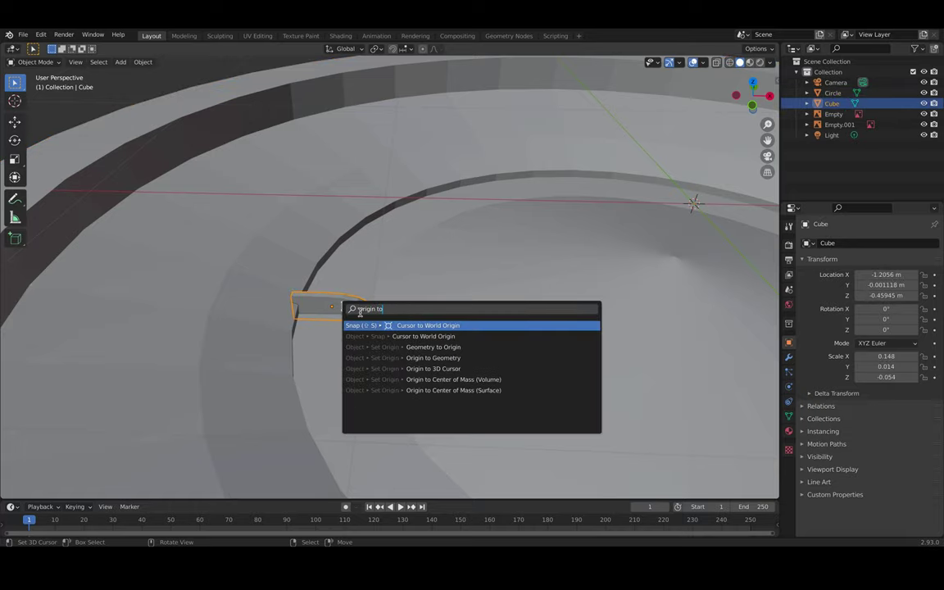
{"action": "left_click", "coordinate": [469, 369]}
- Rotate the divider about 2.41° around the wheel's centre in top view to line up with a pocket edge
{"action": "scroll", "coordinate": [496, 336], "scroll_direction": "down", "scroll_amount": 2}
{"action": "key", "text": "KP_7"}
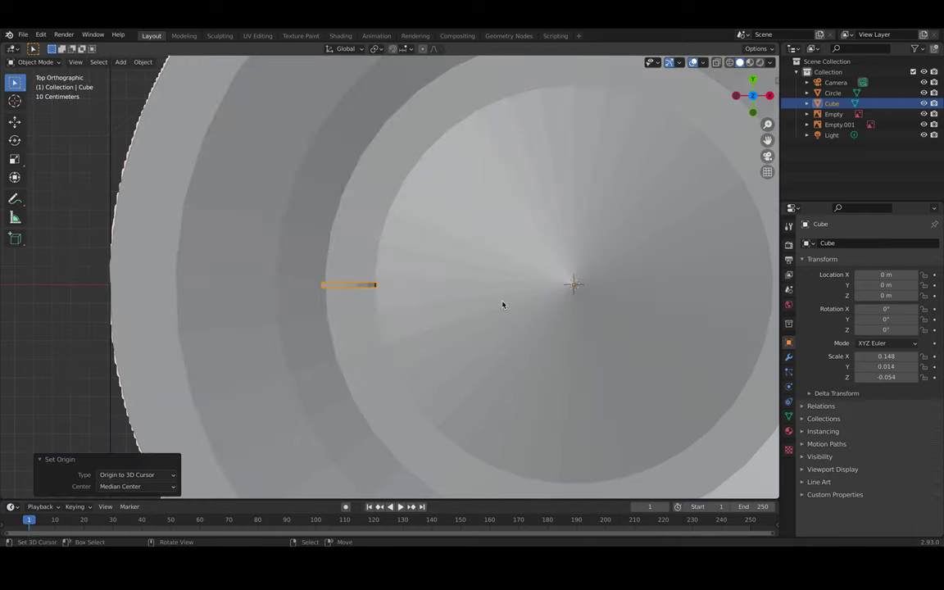
{"action": "key", "text": "r"}
{"action": "left_click", "coordinate": [497, 303]}
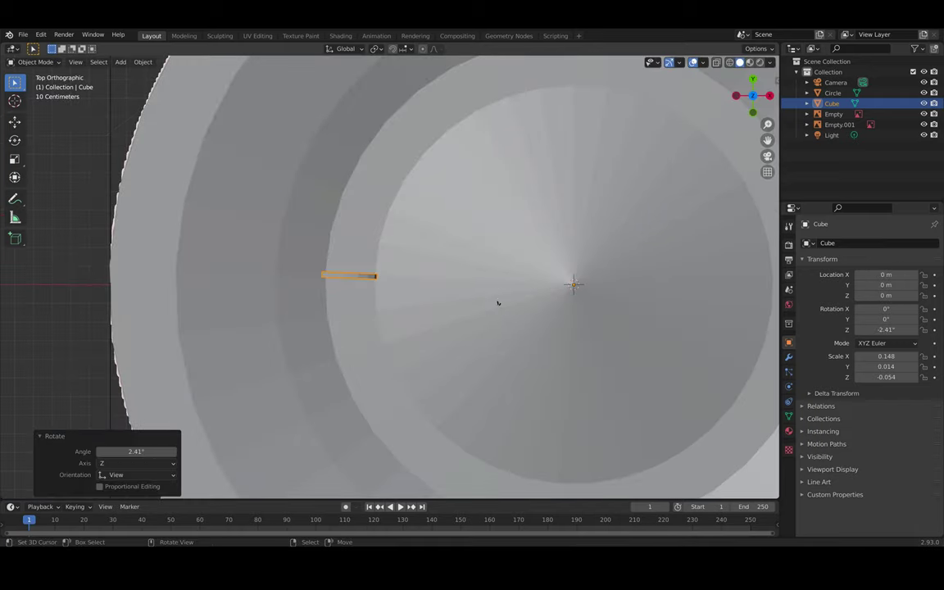
- Duplicate the divider twice around the wheel's centre, placing the copies at Z rotations of about -12.5° and -21.8°
{"action": "key", "text": "shift+d"}
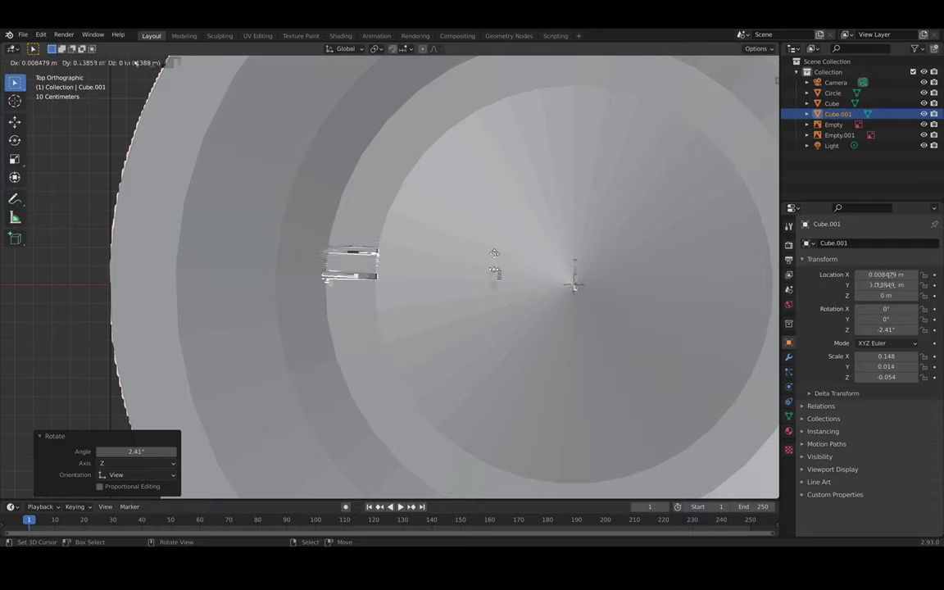
{"action": "key", "text": "r"}
{"action": "left_click", "coordinate": [494, 267]}
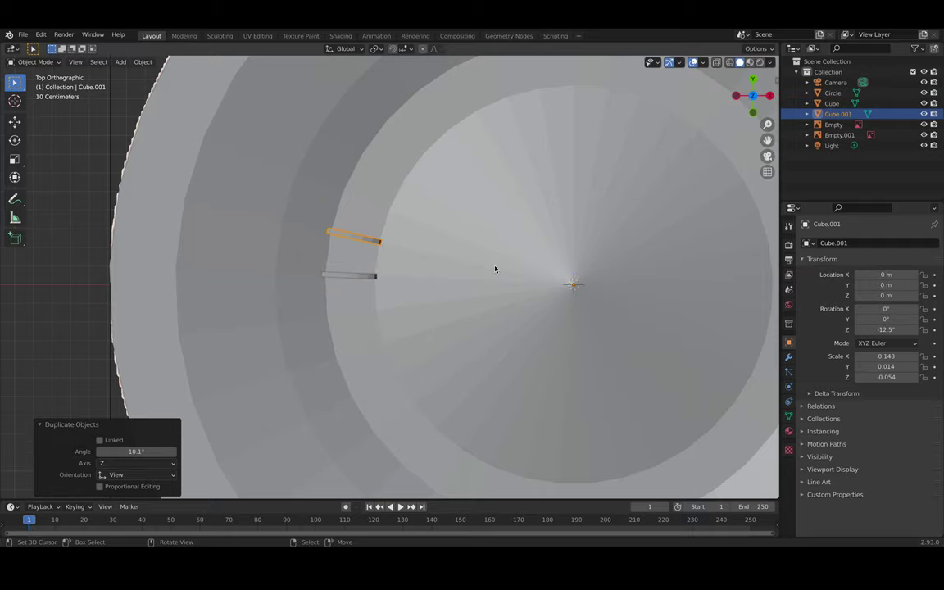
{"action": "key", "text": "shift+d"}
{"action": "key", "text": "r"}
{"action": "left_click", "coordinate": [504, 255]}
- Duplicate the three dividers together and rotate the copies about 28.7° around the wheel's centre
{"action": "key", "text": "a"}
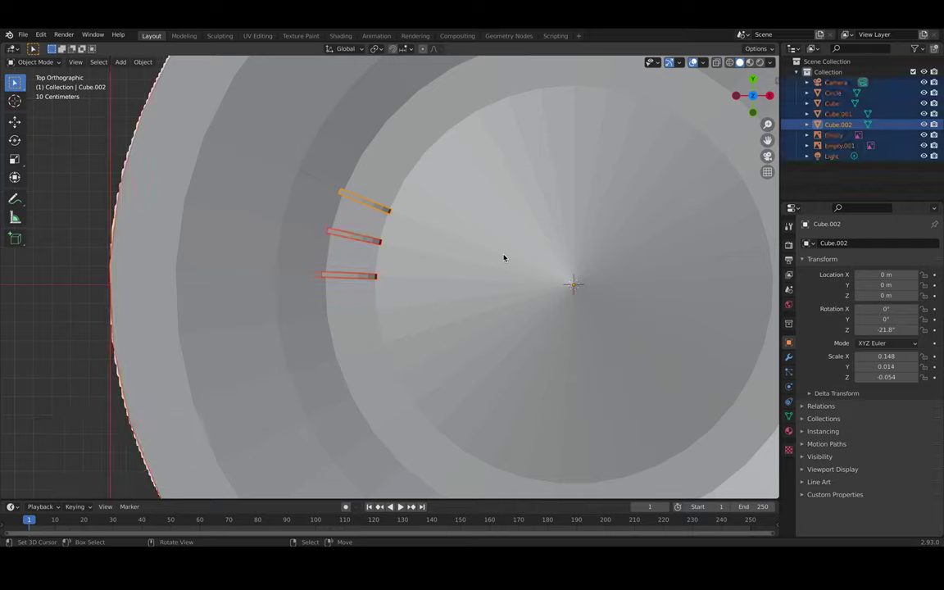
{"action": "left_click", "coordinate": [365, 276]}
{"action": "left_click", "coordinate": [373, 238], "text": "shift"}
{"action": "left_click", "coordinate": [378, 207], "text": "shift"}
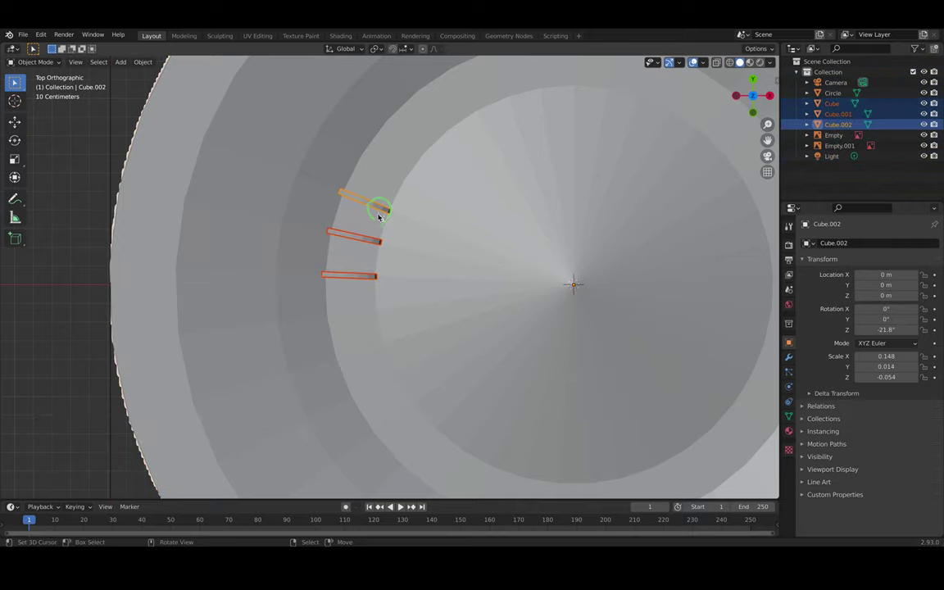
{"action": "key", "text": "shift+d"}
{"action": "key", "text": "r"}
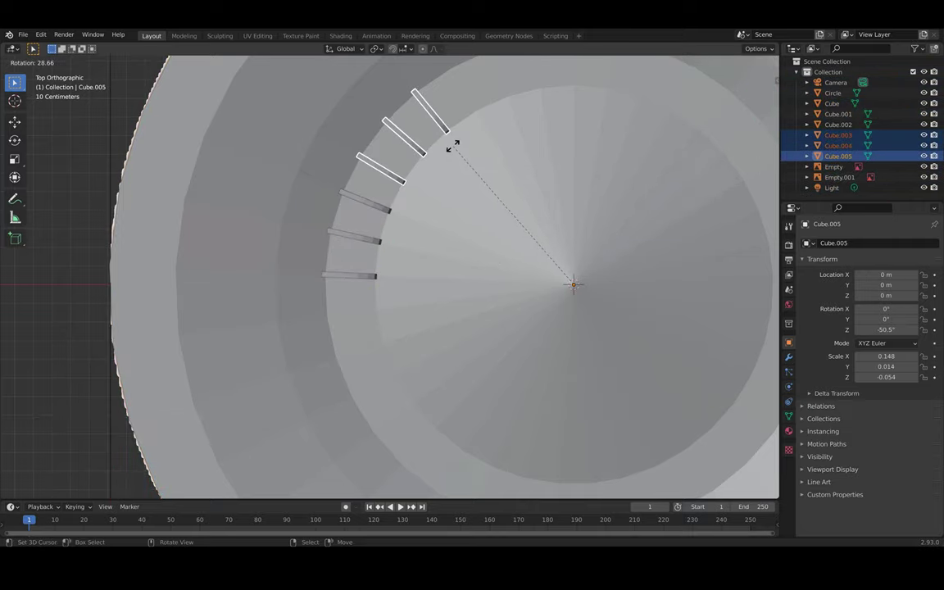
{"action": "left_click", "coordinate": [449, 146]}
- Switch to wireframe display and rotate the three newest dividers about 0.674° further to match the pocket lines
{"action": "left_click", "coordinate": [730, 63]}
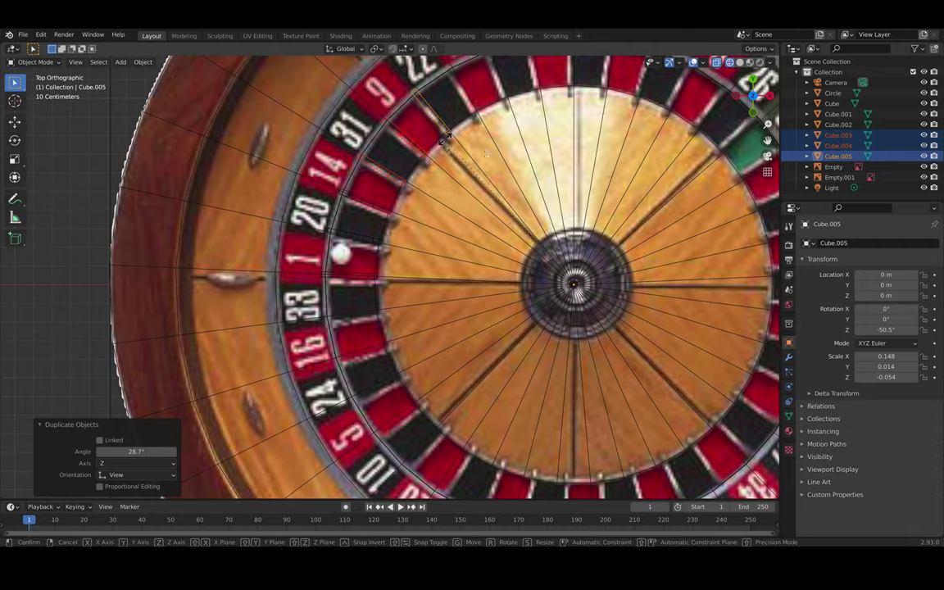
{"action": "key", "text": "r"}
{"action": "left_click", "coordinate": [488, 141]}
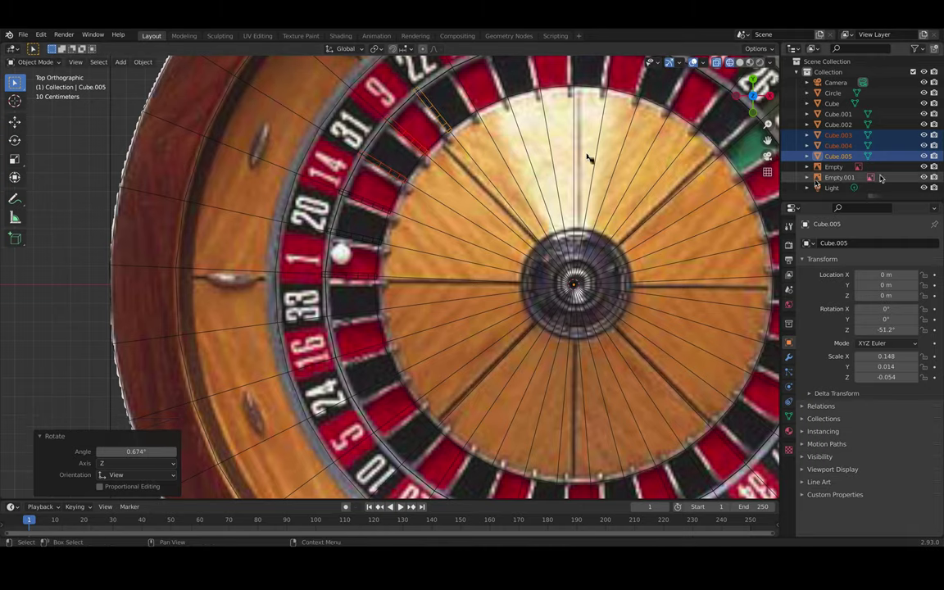
- Hide the top-view reference image, then duplicate all six dividers and rotate the copies about 58.5° around the centre
{"action": "left_click", "coordinate": [923, 166]}
{"action": "scroll", "coordinate": [549, 147], "scroll_direction": "down", "scroll_amount": 3}
{"action": "scroll", "coordinate": [480, 194], "scroll_direction": "up", "scroll_amount": 2}
{"action": "right_click", "coordinate": [376, 222], "text": "shift"}
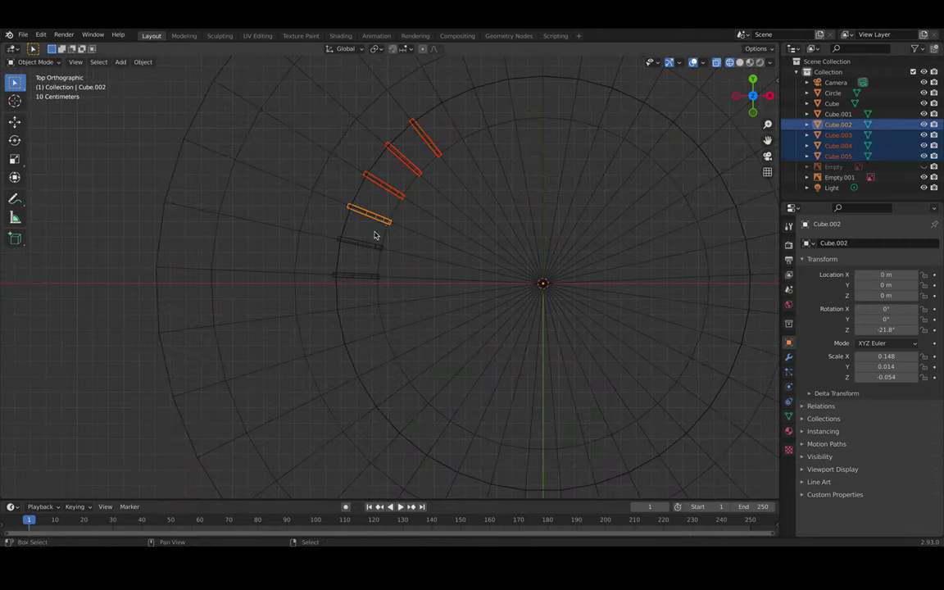
{"action": "right_click", "coordinate": [372, 244], "text": "shift"}
{"action": "right_click", "coordinate": [372, 247], "text": "shift"}
{"action": "right_click", "coordinate": [373, 246], "text": "shift"}
{"action": "right_click", "coordinate": [368, 278], "text": "shift"}
{"action": "key", "text": "shift+d"}
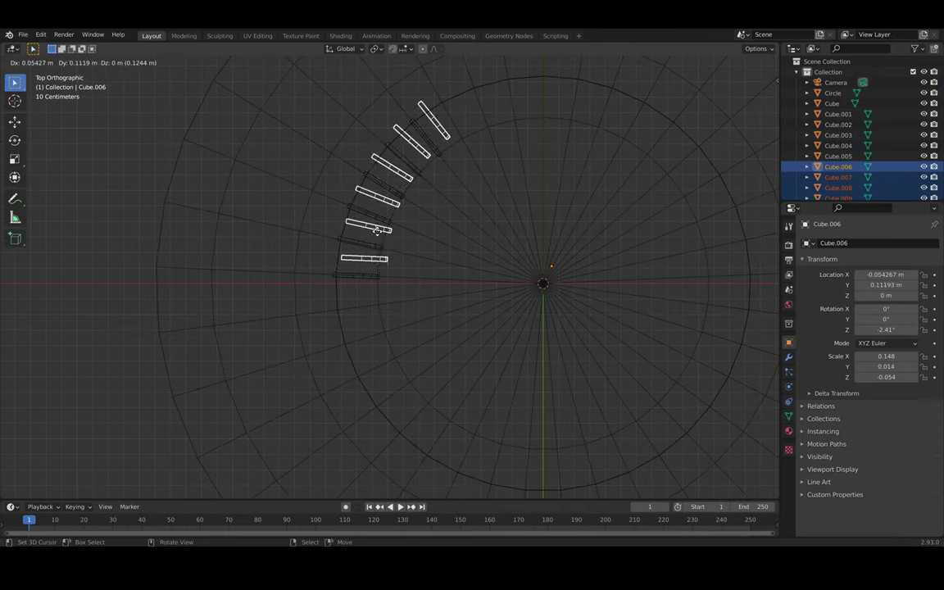
{"action": "key", "text": "r"}
{"action": "left_click", "coordinate": [513, 192]}
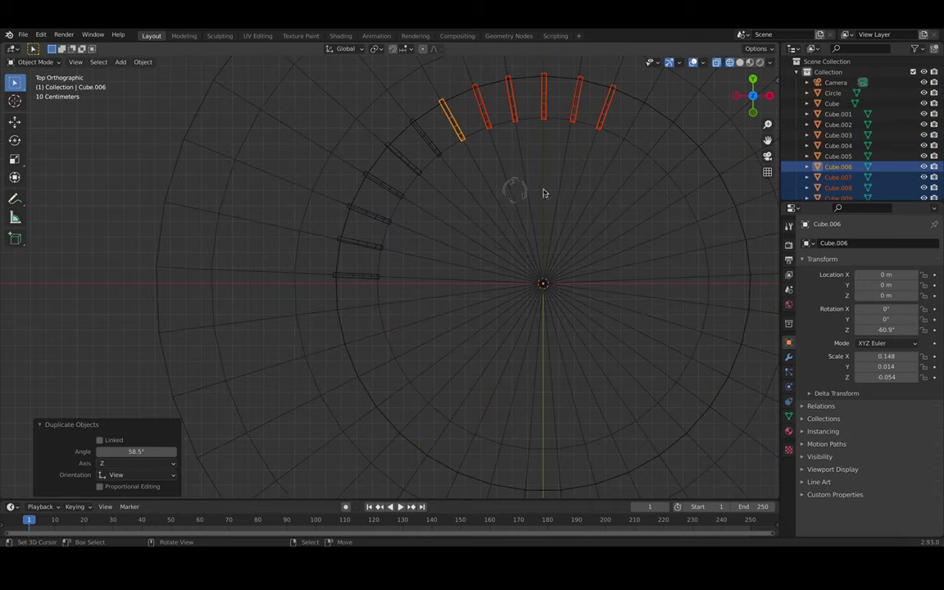
{"action": "key", "text": "r"}
{"action": "key", "text": "Escape"}
{"action": "key", "text": "r"}
{"action": "key", "text": "Escape"}
- Duplicate the six newest dividers and rotate the copies about 58° further around the pocket ring
{"action": "key", "text": "shift+d"}
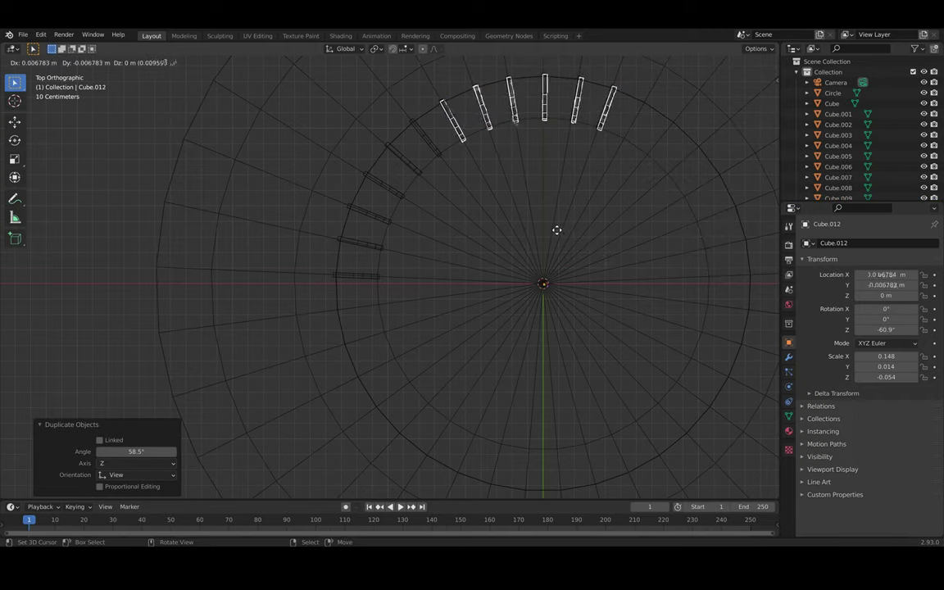
{"action": "key", "text": "r"}
{"action": "left_click", "coordinate": [593, 266]}
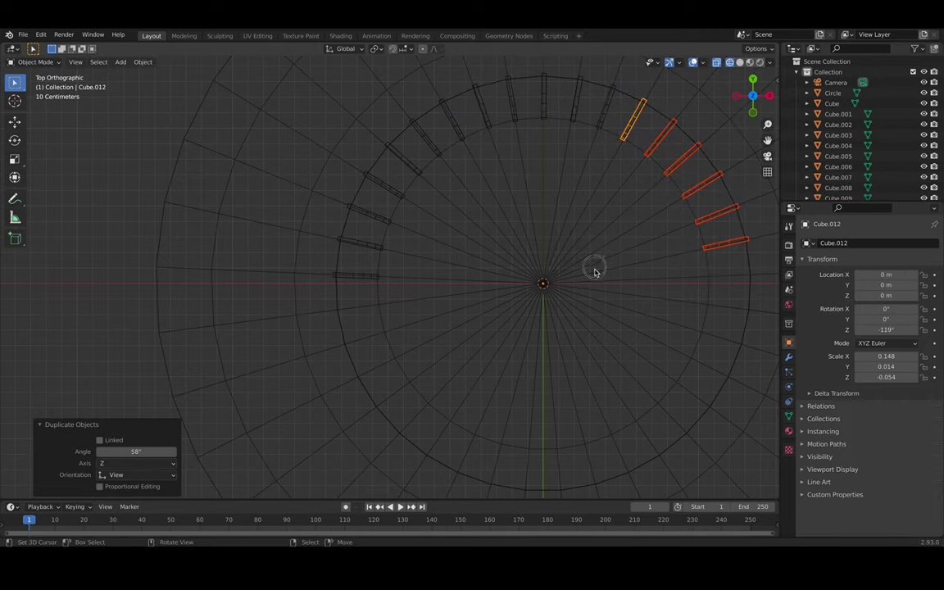
- Try another copy of the six newest dividers rotated about 59.1° around the ring, and undo it
{"action": "key", "text": "shift+d"}
{"action": "key", "text": "r"}
{"action": "left_click", "coordinate": [596, 337]}
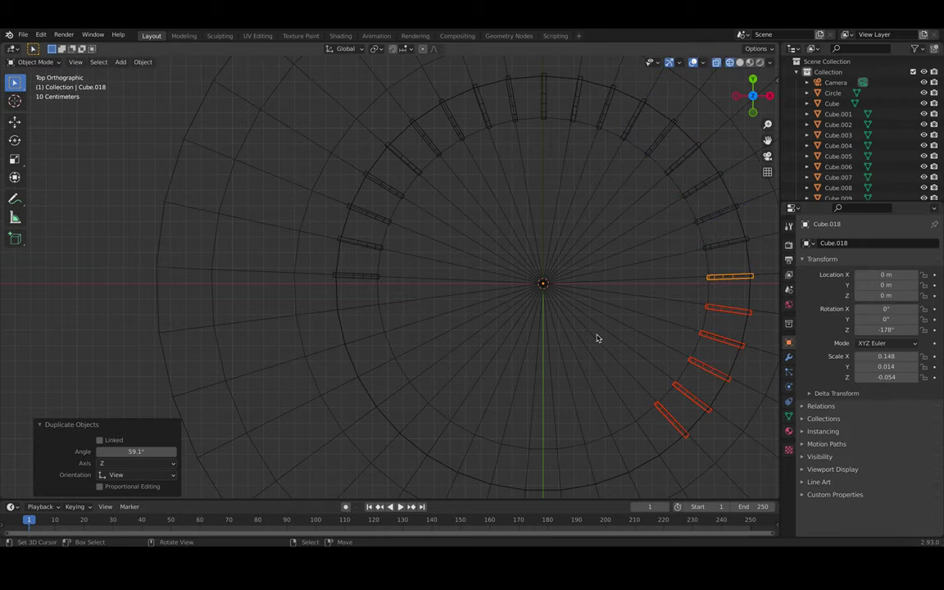
{"action": "key", "text": "ctrl+z"}
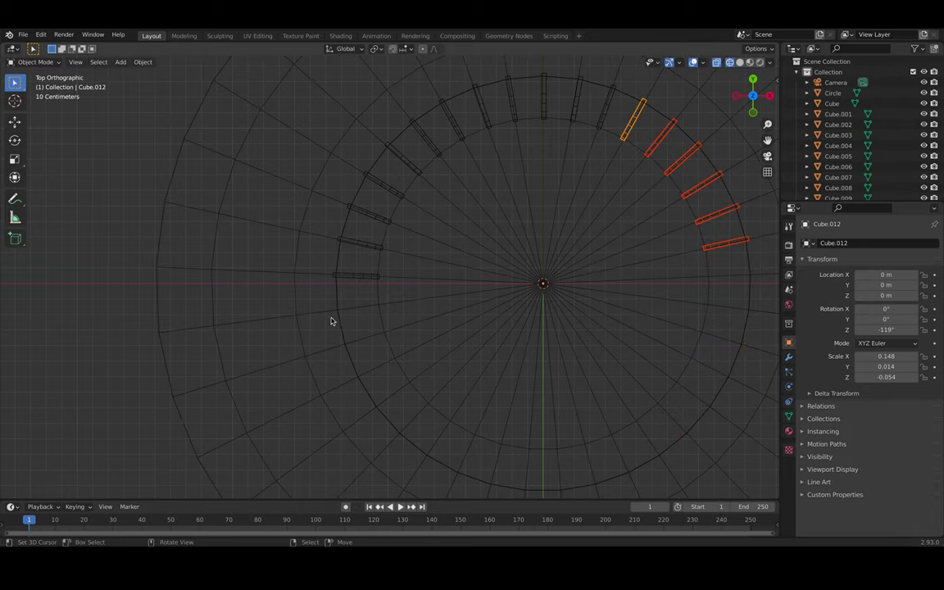
- Duplicate all 18 dividers without the bowl and rotate the copies to fill the other half of the pocket ring
{"action": "left_click_drag", "start_coordinate": [312, 325], "coordinate": [610, 90]}
{"action": "left_click", "coordinate": [317, 240], "text": "shift"}
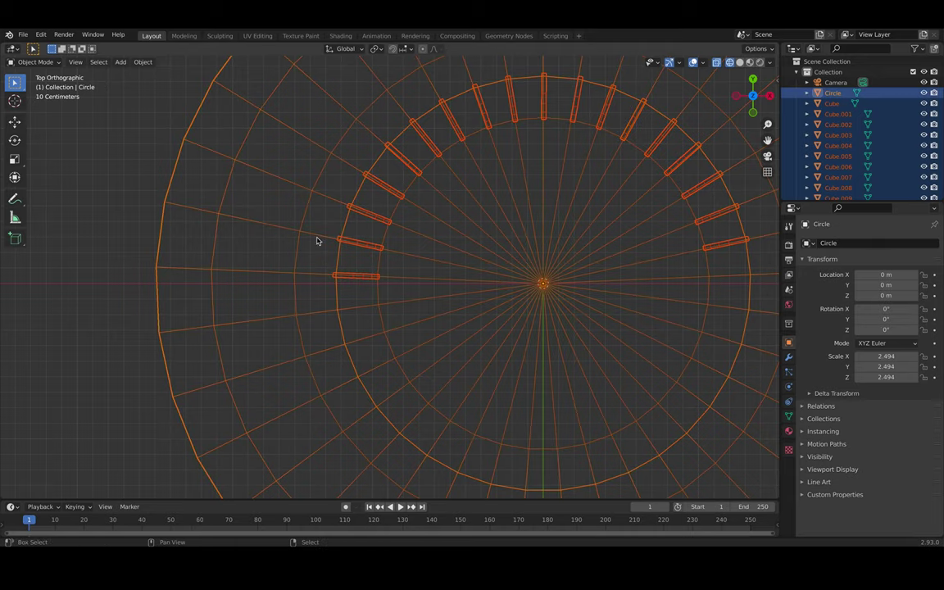
{"action": "left_click", "coordinate": [313, 240], "text": "shift"}
{"action": "key", "text": "r"}
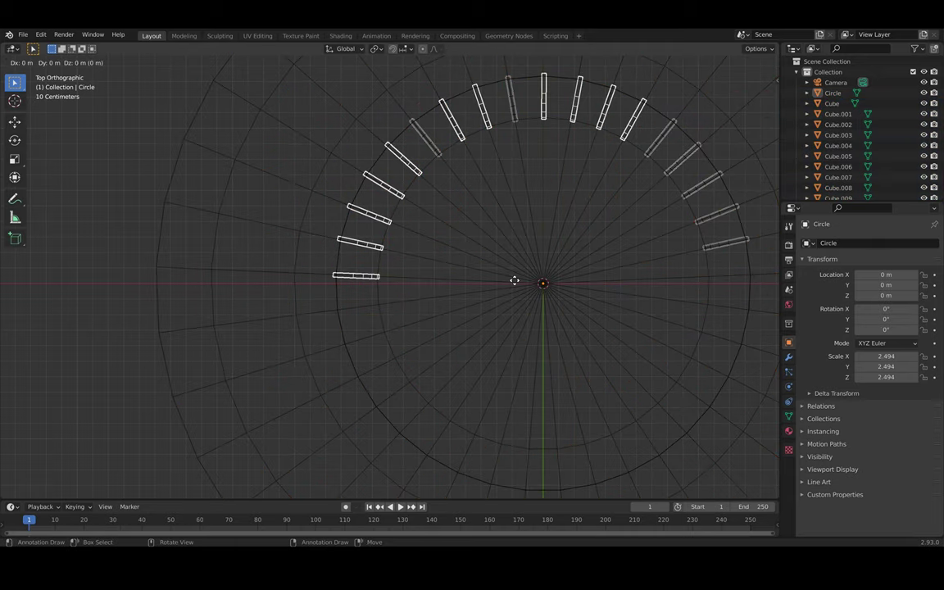
{"action": "left_click", "coordinate": [576, 283]}
- Duplicate the divider beside the remaining gap and rotate the copy about 9.31° to complete the ring
{"action": "left_click", "coordinate": [364, 339]}
{"action": "key", "text": "r"}
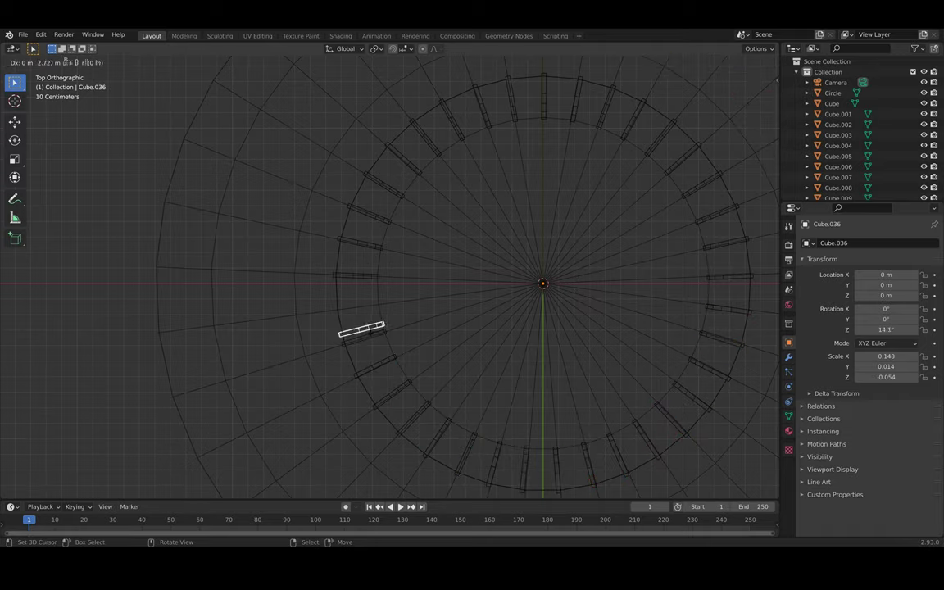
{"action": "left_click", "coordinate": [373, 312]}
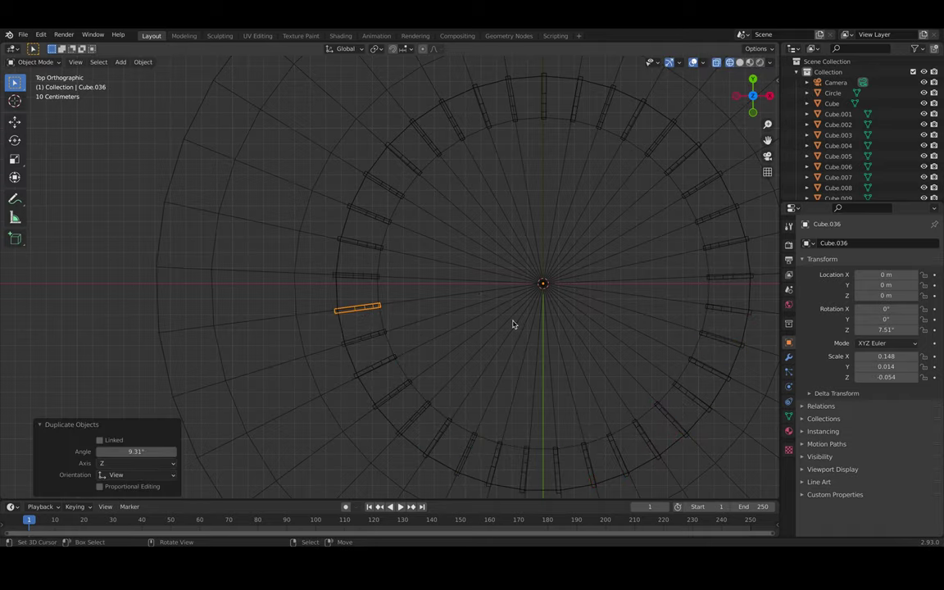
- Return to solid display, select every divider from Cube to Cube.036 and join them into one object
{"action": "left_click", "coordinate": [740, 62]}
{"action": "middle_click_drag", "start_coordinate": [601, 243], "coordinate": [685, 178]}
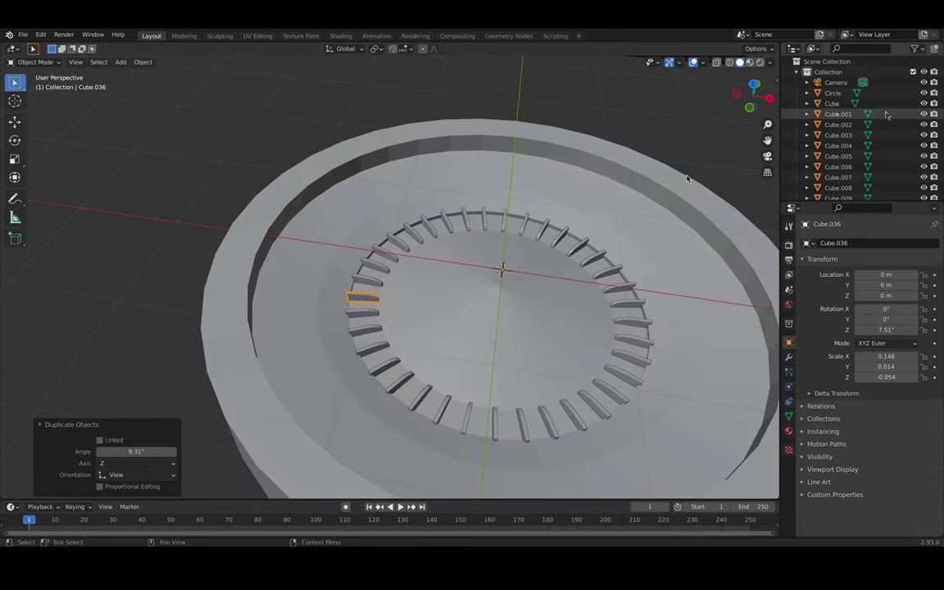
{"action": "left_click", "coordinate": [889, 105]}
{"action": "scroll", "coordinate": [869, 131], "scroll_direction": "down", "scroll_amount": 10}
{"action": "left_click", "coordinate": [869, 158], "text": "ctrl"}
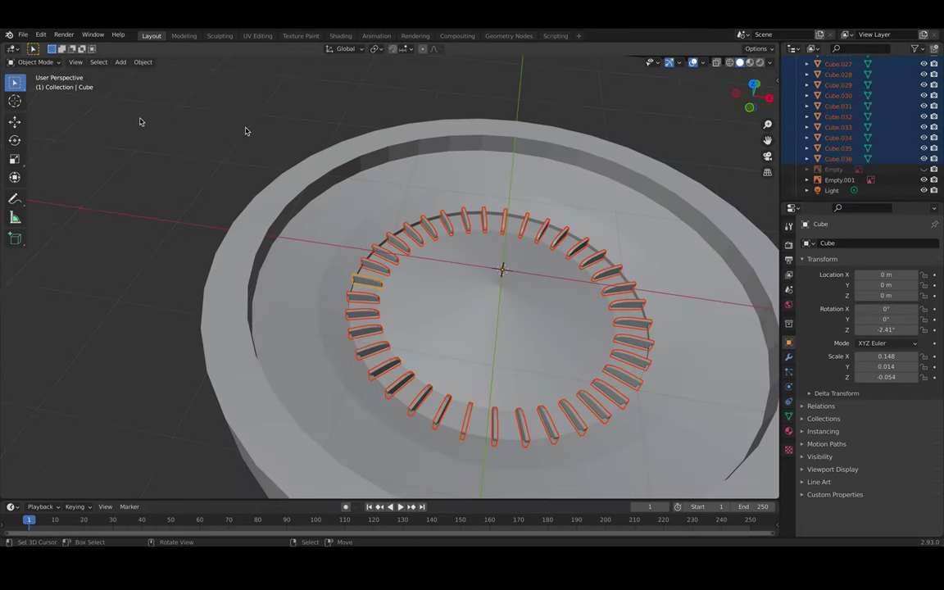
{"action": "left_click", "coordinate": [142, 62]}
{"action": "left_click", "coordinate": [154, 163]}
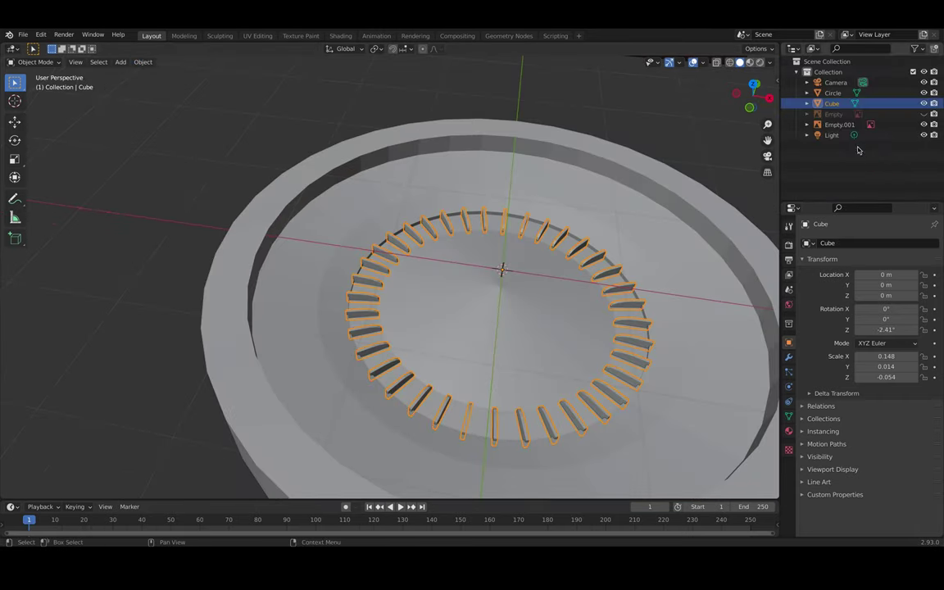
- Try adding an unfilled circle at the wheel's centre scaled to about 0.339, and undo it
{"action": "middle_click_drag", "start_coordinate": [579, 287], "coordinate": [551, 317]}
{"action": "scroll", "coordinate": [584, 253], "scroll_direction": "down", "scroll_amount": 2}
{"action": "key", "text": "shift+a"}
{"action": "mouse_move", "coordinate": [442, 338]}
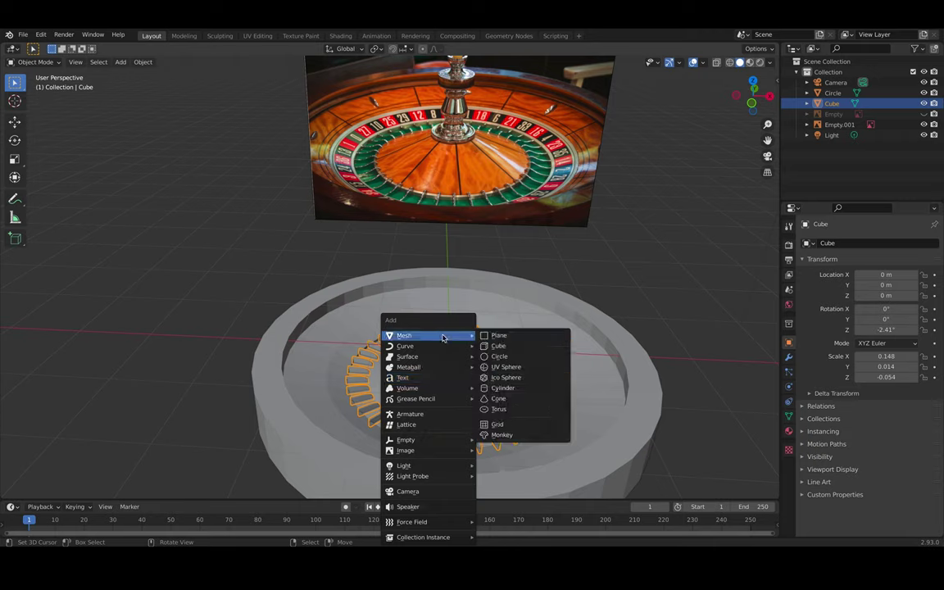
{"action": "left_click", "coordinate": [523, 358]}
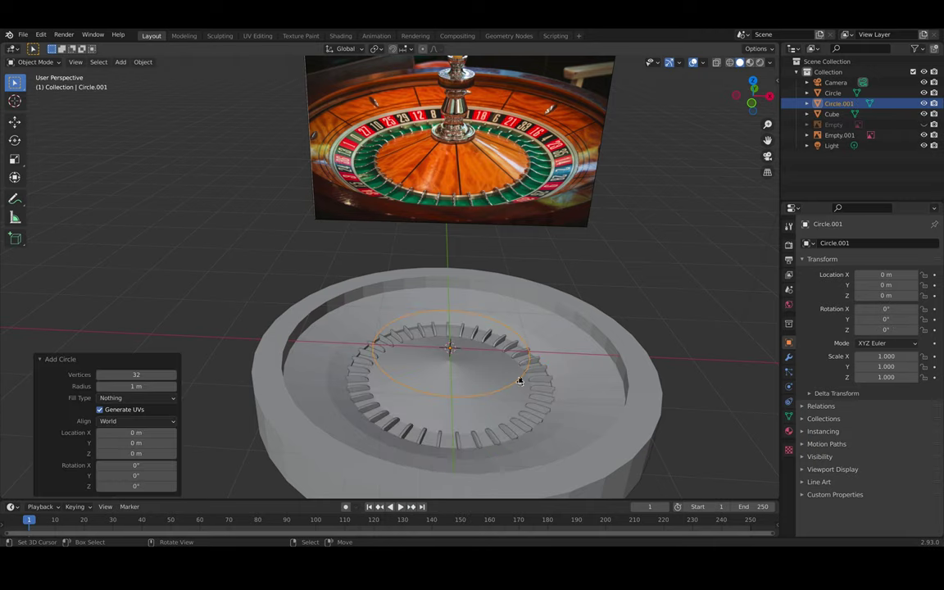
{"action": "key", "text": "s"}
{"action": "left_click", "coordinate": [475, 358]}
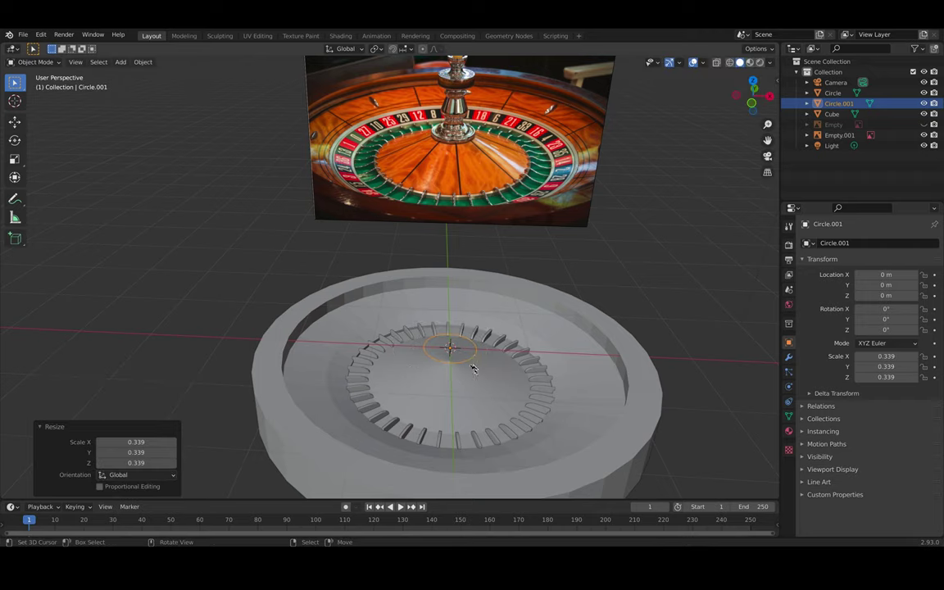
{"action": "key", "text": "ctrl+z"}
{"action": "key", "text": "ctrl+z"}
- Add a 32-vertex circle at the wheel's centre with an N-Gon fill
{"action": "key", "text": "shift+a"}
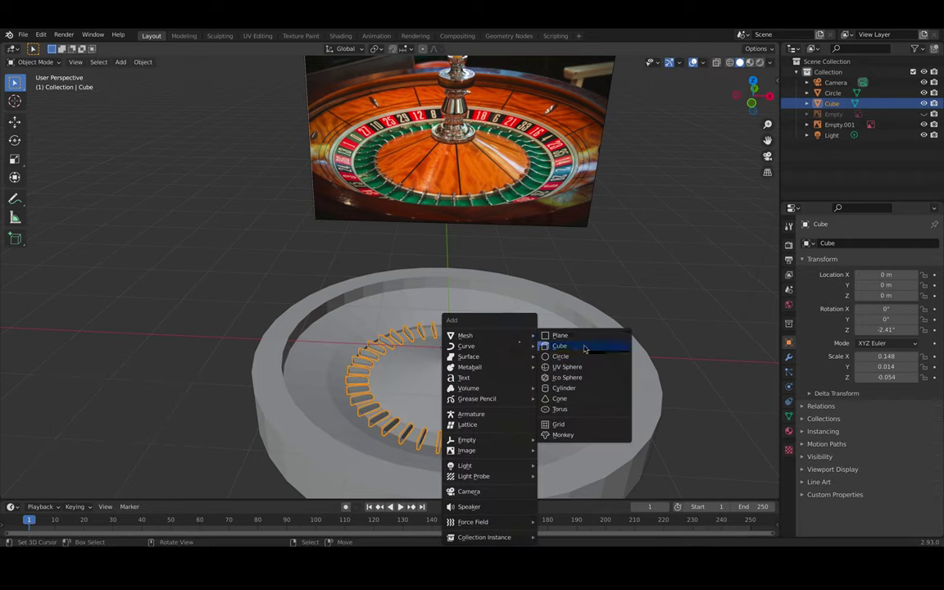
{"action": "left_click", "coordinate": [582, 357]}
{"action": "left_click", "coordinate": [168, 398]}
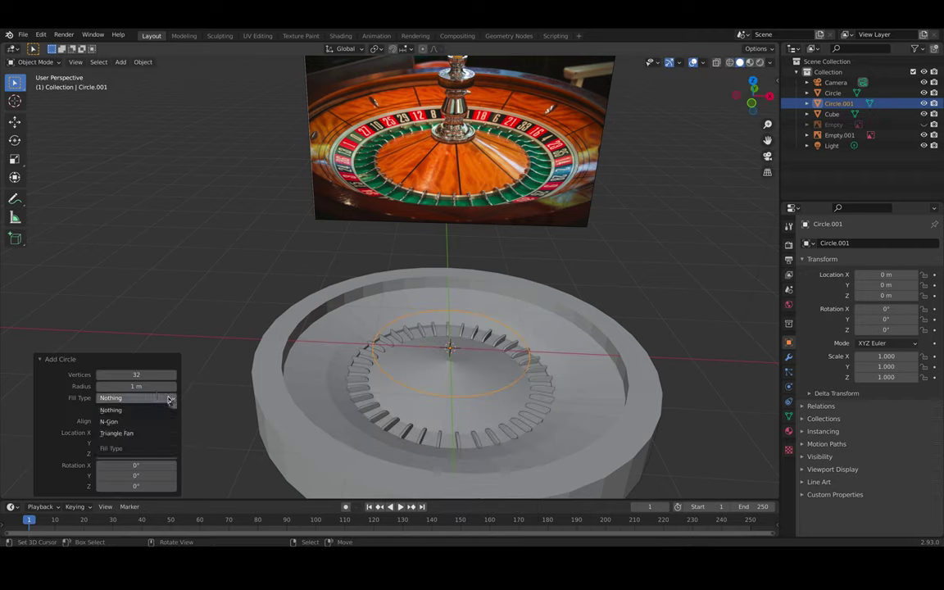
{"action": "left_click", "coordinate": [133, 433]}
{"action": "left_click", "coordinate": [141, 399]}
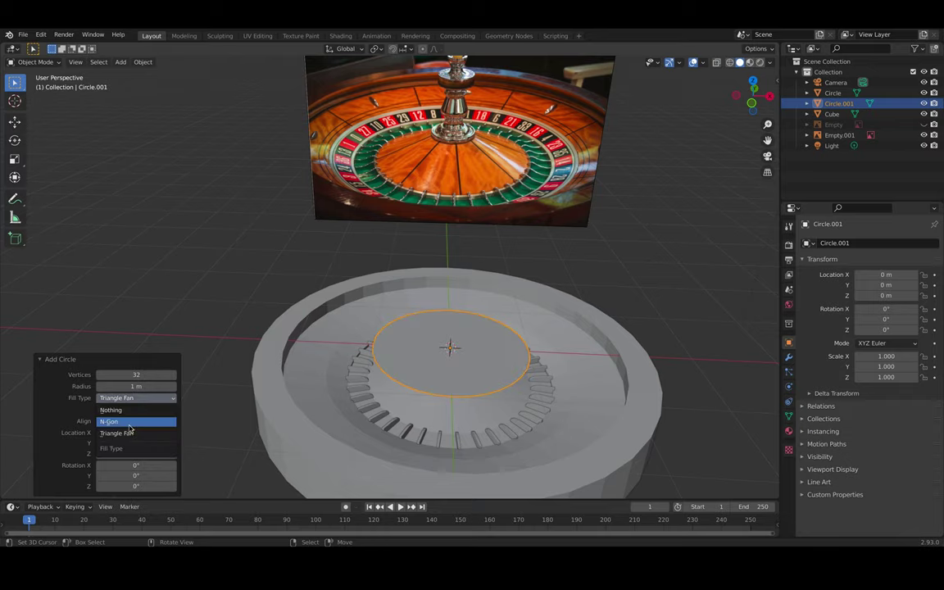
{"action": "left_click", "coordinate": [128, 422]}
- Scale the filled circle down to about 0.309 overall, checking in top view, and enter edit mode on it
{"action": "key", "text": "s"}
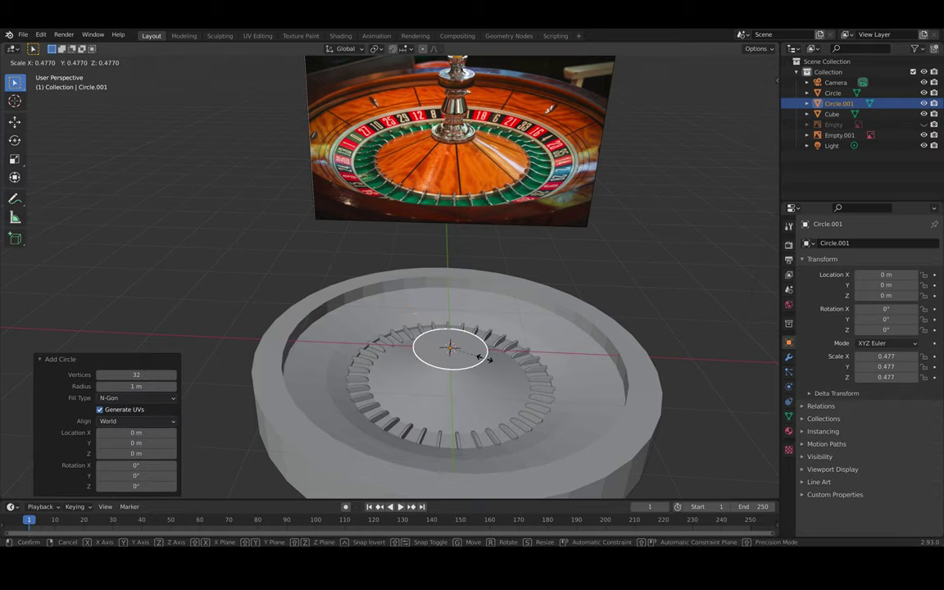
{"action": "left_click", "coordinate": [481, 354]}
{"action": "key", "text": "KP_7"}
{"action": "key", "text": "s"}
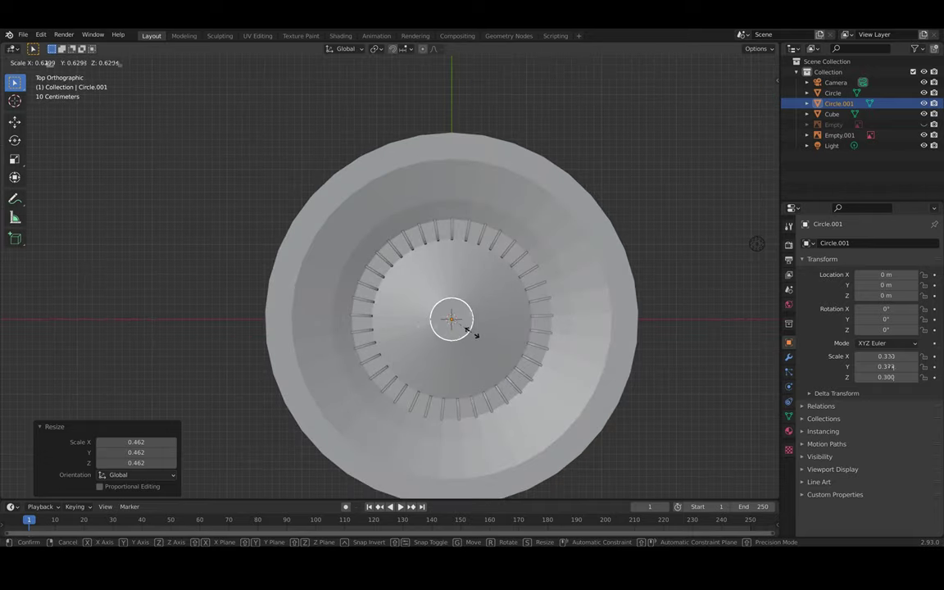
{"action": "left_click", "coordinate": [475, 334]}
{"action": "middle_click_drag", "start_coordinate": [500, 374], "coordinate": [485, 284]}
{"action": "key", "text": "Tab"}
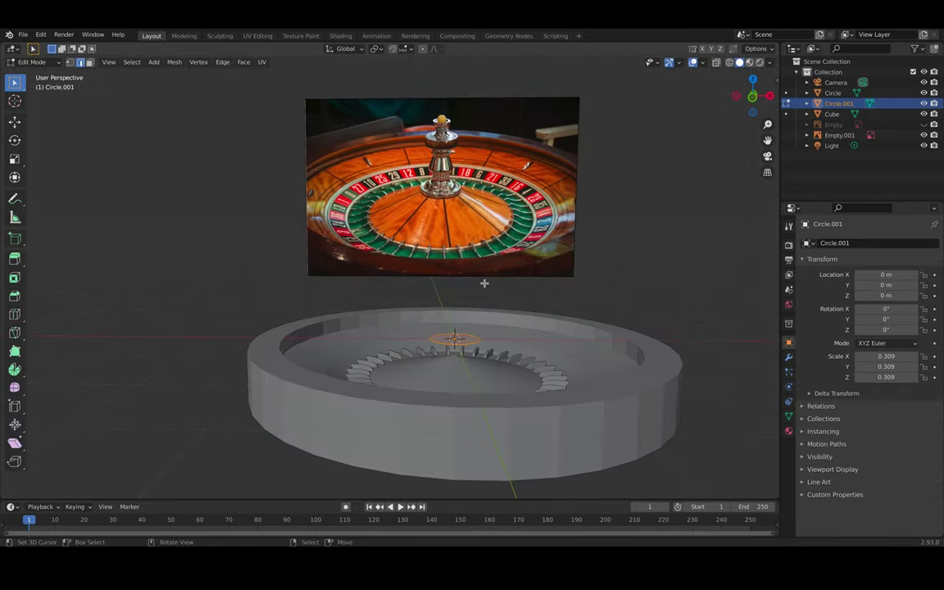
- Extrude the circular face about 0.039 m upward as the spindle's base flange and inset its top face to about 0.752 scale
{"action": "scroll", "coordinate": [487, 289], "scroll_direction": "up", "scroll_amount": 4}
{"action": "middle_click_drag", "start_coordinate": [518, 376], "coordinate": [537, 395]}
{"action": "key", "text": "e"}
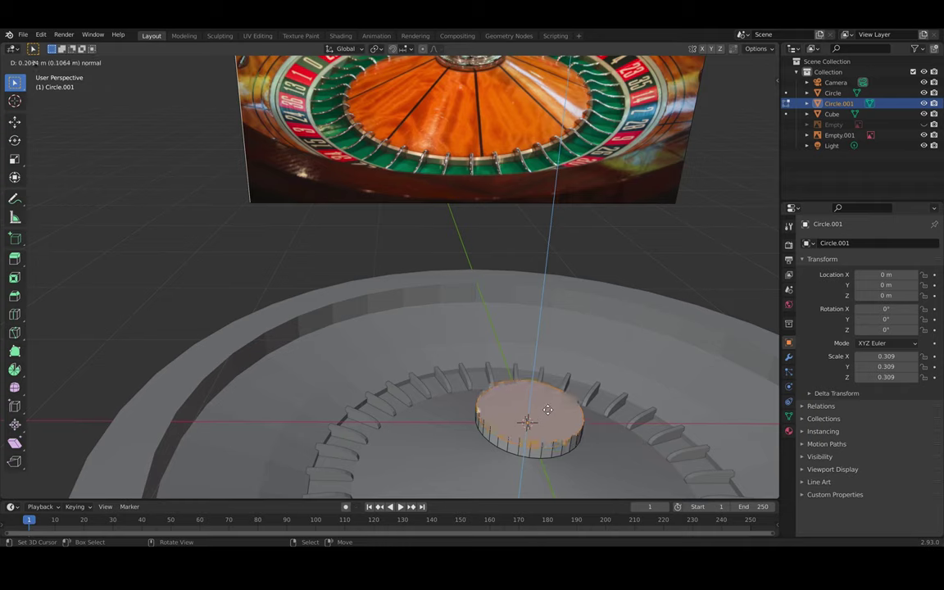
{"action": "left_click", "coordinate": [542, 420]}
{"action": "middle_click_drag", "start_coordinate": [542, 420], "coordinate": [549, 429]}
{"action": "key", "text": "s"}
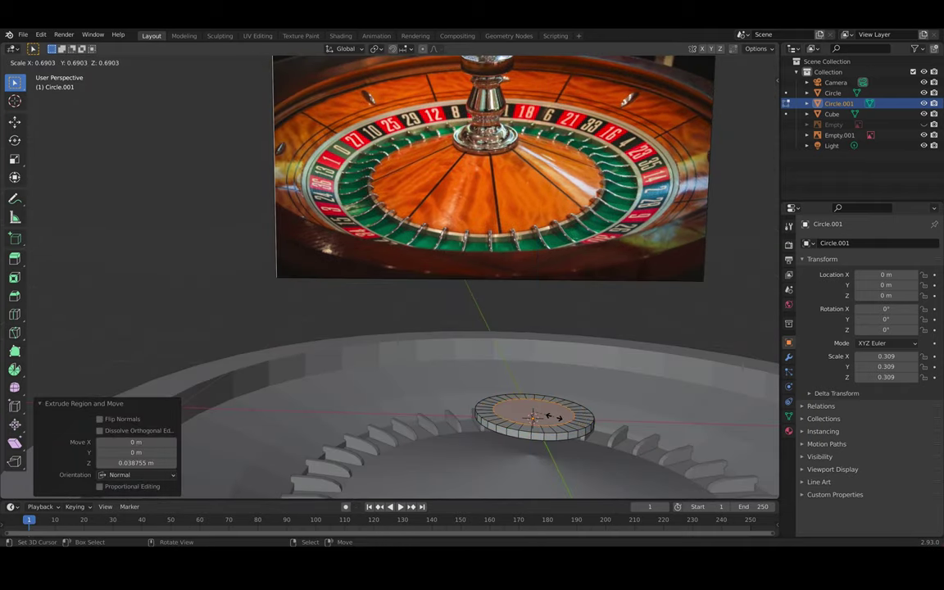
{"action": "left_click", "coordinate": [554, 419]}
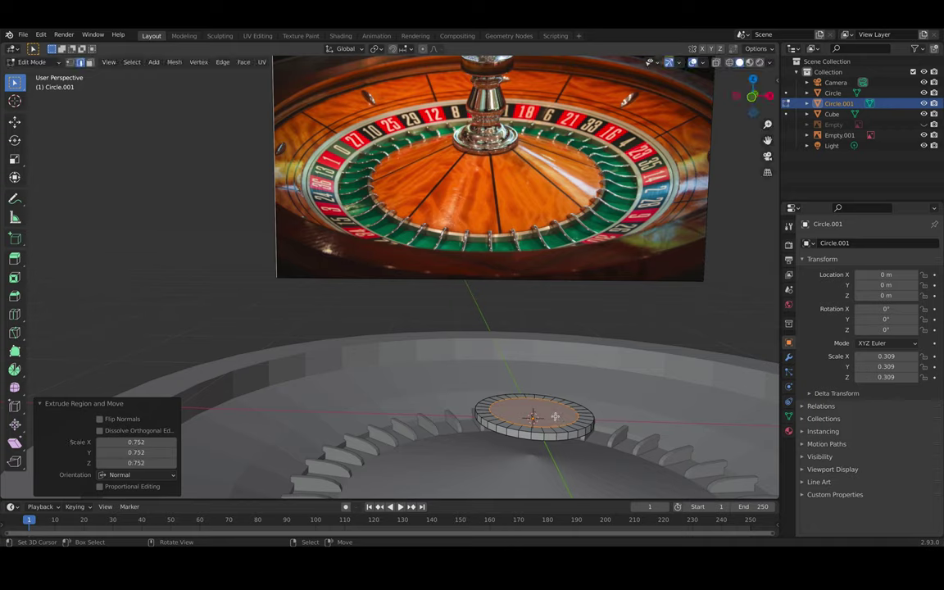
- Extrude the inner face about 0.094 m upward from the base flange and narrow its top to 0.95 scale
{"action": "key", "text": "e"}
{"action": "left_click", "coordinate": [557, 400]}
{"action": "key", "text": "s"}
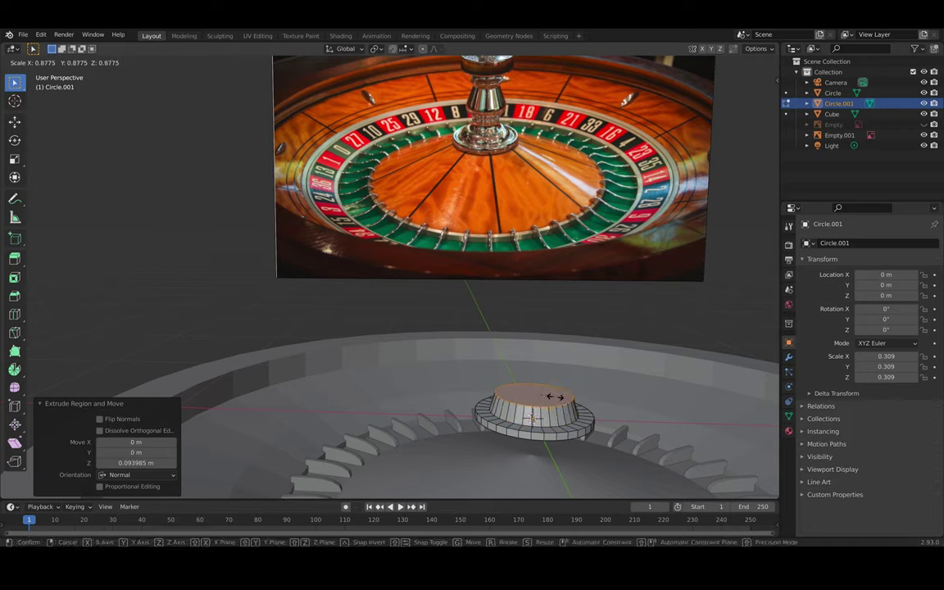
{"action": "left_click", "coordinate": [556, 399]}
- Extrude the spindle's top face again, raise it about 0.092 m along Z and taper it to about 0.595 scale
{"action": "key", "text": "e"}
{"action": "key", "text": "s"}
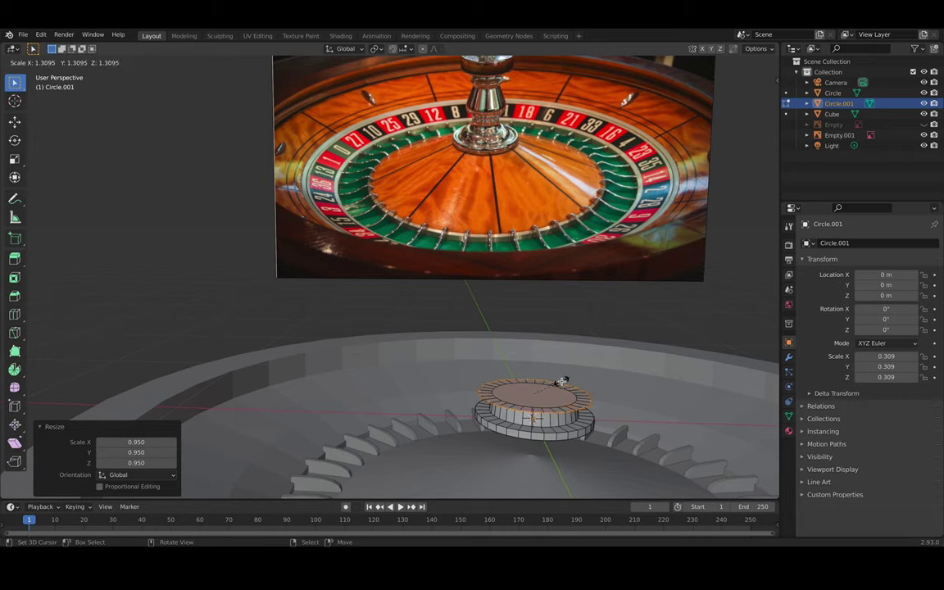
{"action": "right_click", "coordinate": [561, 385]}
{"action": "key", "text": "g"}
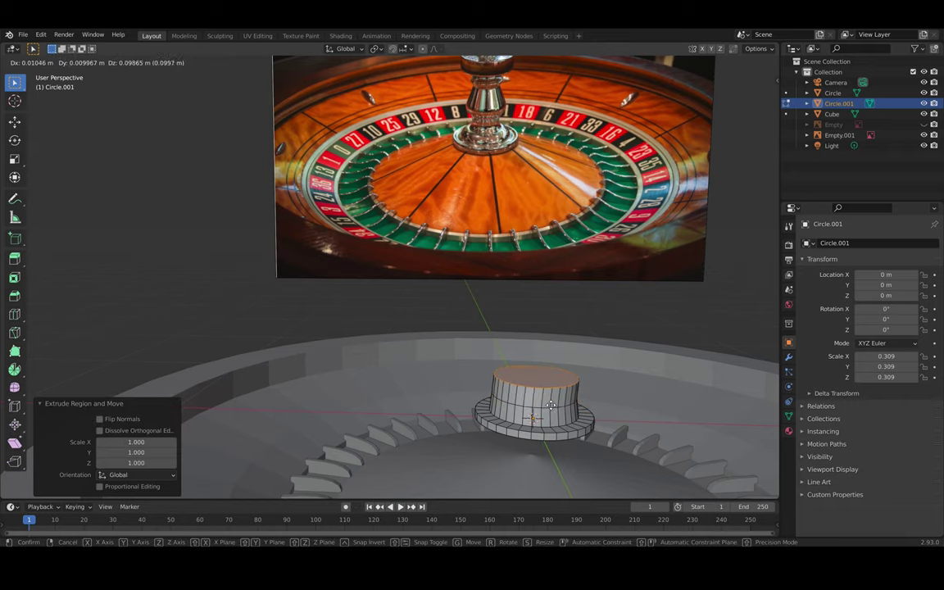
{"action": "key", "text": "y"}
{"action": "right_click", "coordinate": [558, 399]}
{"action": "key", "text": "g"}
{"action": "key", "text": "z"}
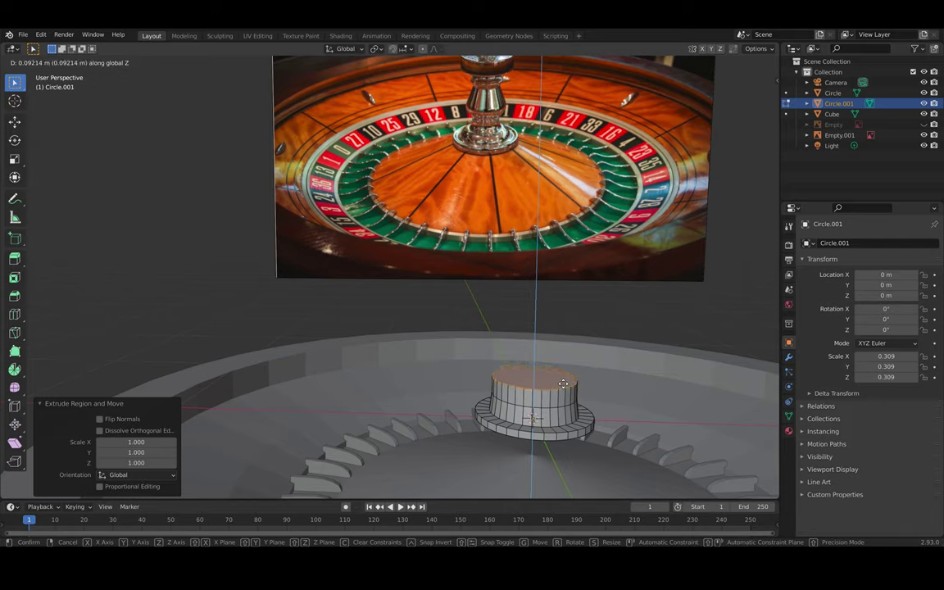
{"action": "left_click", "coordinate": [563, 383]}
{"action": "key", "text": "s"}
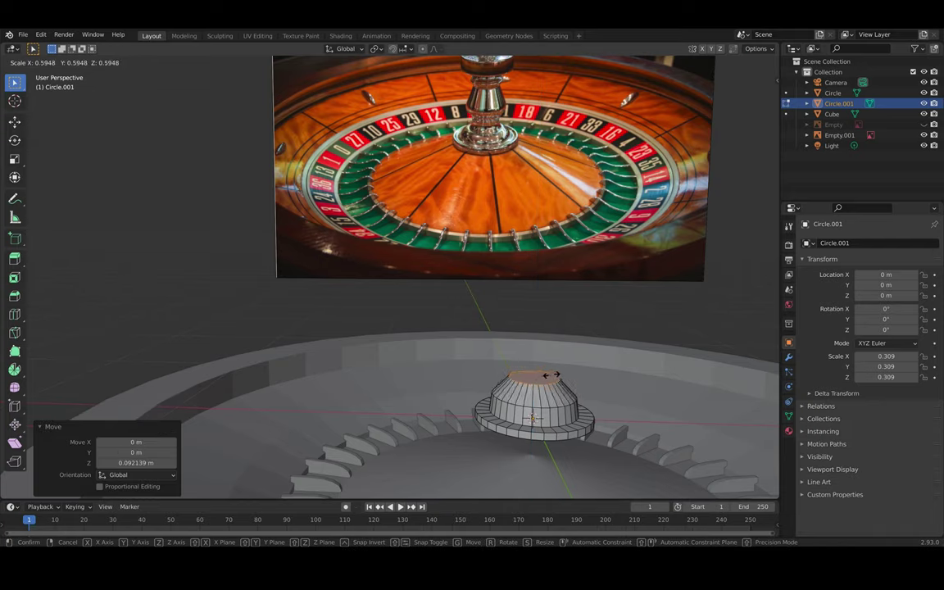
{"action": "left_click", "coordinate": [549, 374]}
- Extrude the narrowed top face about 0.217 m upward and flare it to about 1.673 scale
{"action": "key", "text": "e"}
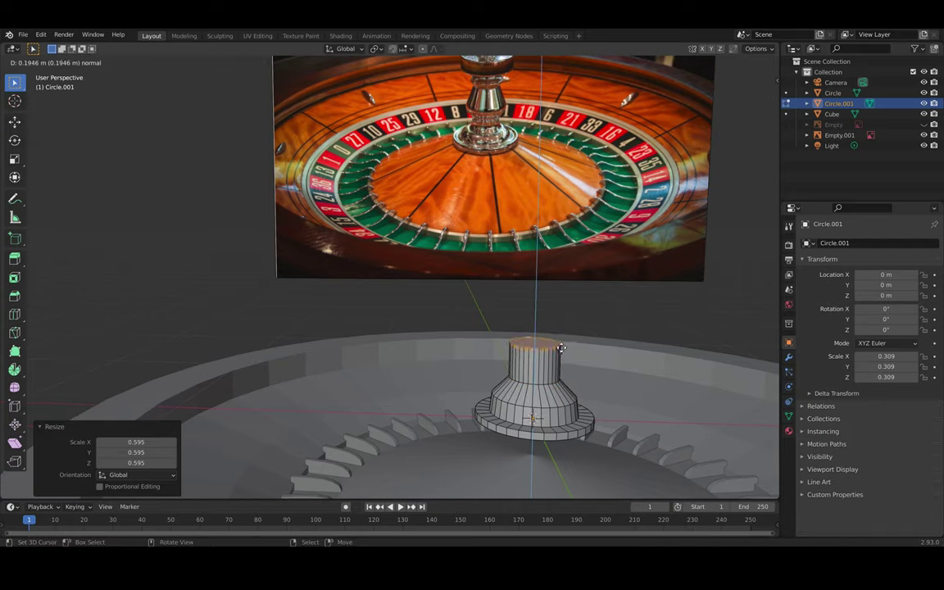
{"action": "left_click", "coordinate": [561, 350]}
{"action": "key", "text": "s"}
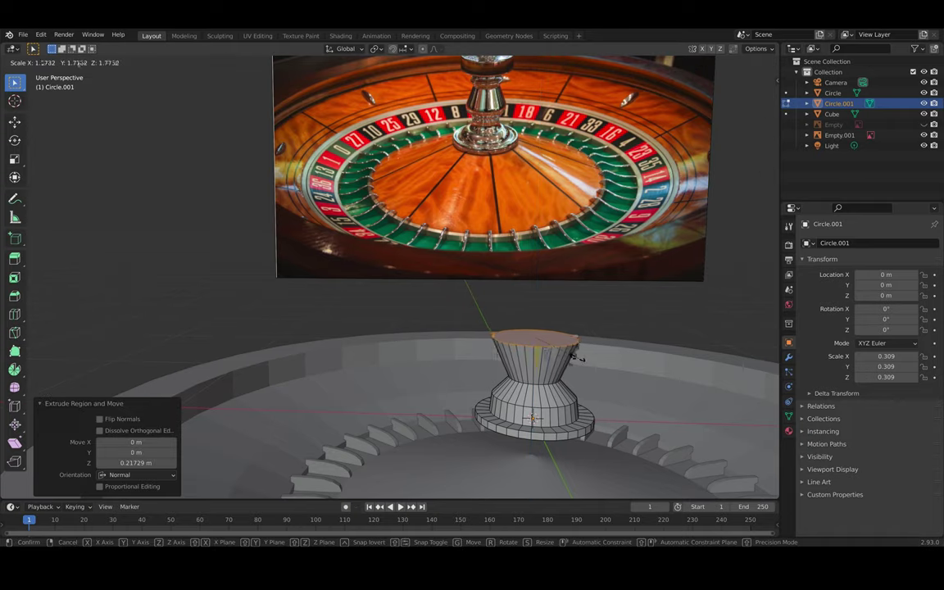
{"action": "left_click", "coordinate": [575, 358]}
- In front view, extrude the flared top face about 0.302 m upward and taper it to about 0.49 scale
{"action": "key", "text": "KP_7"}
{"action": "key", "text": "KP_1"}
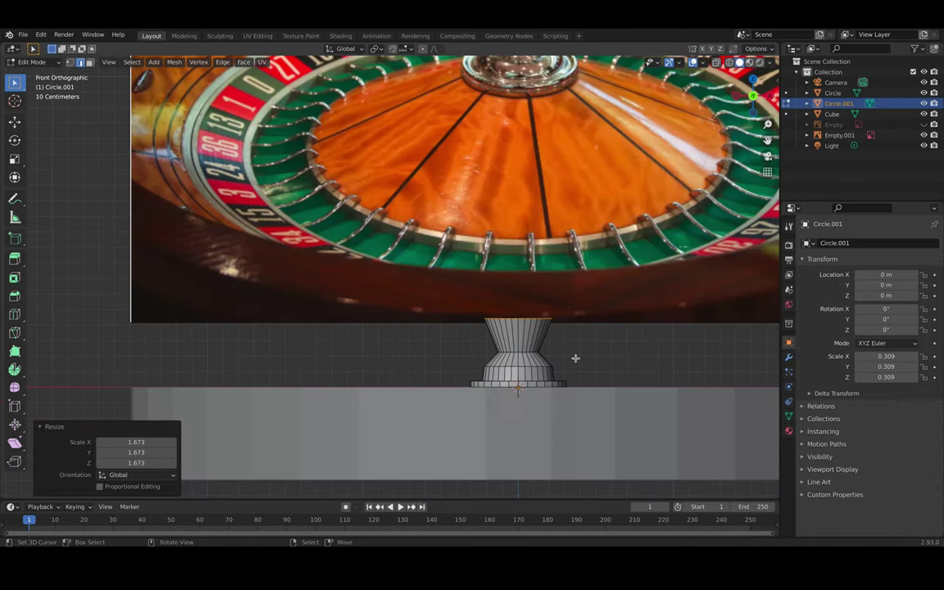
{"action": "key", "text": "e"}
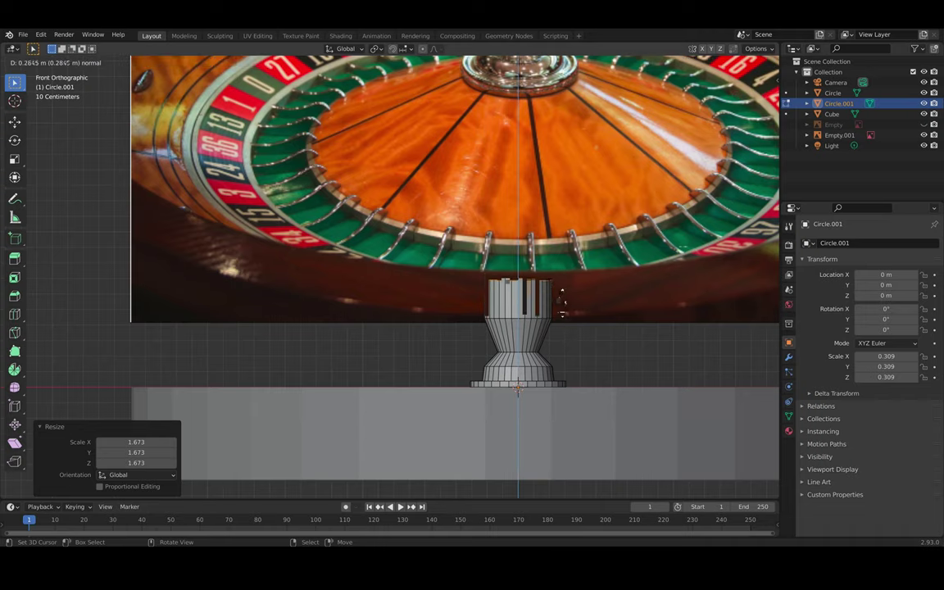
{"action": "left_click", "coordinate": [561, 287]}
{"action": "scroll", "coordinate": [524, 278], "scroll_direction": "down", "scroll_amount": 3}
{"action": "key", "text": "s"}
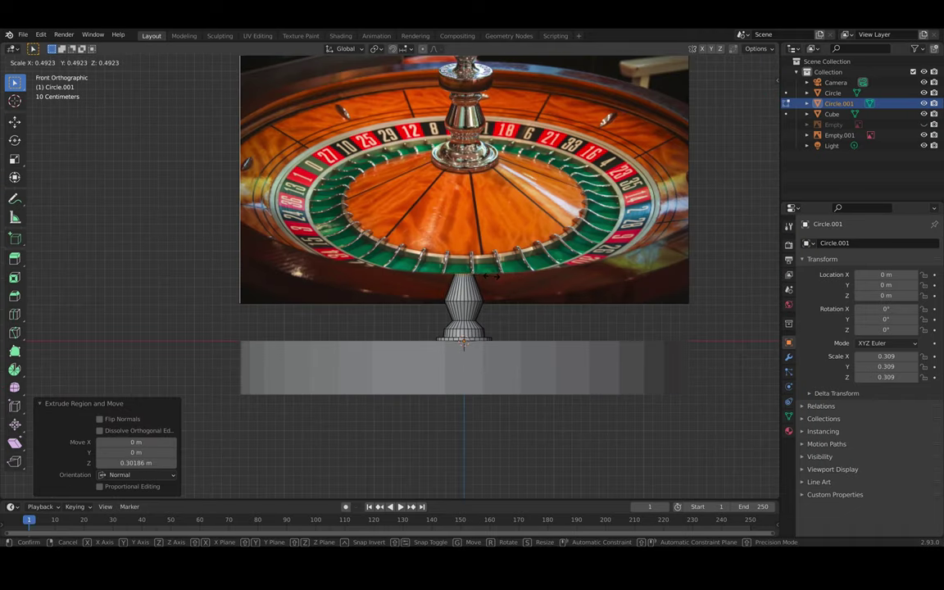
{"action": "left_click", "coordinate": [490, 276]}
- Extrude the spindle neck about 0.1 m, flare its top to about 1.813 scale, lower it along Z and adjust its width
{"action": "key", "text": "e"}
{"action": "left_click", "coordinate": [483, 268]}
{"action": "key", "text": "s"}
{"action": "left_click", "coordinate": [502, 271]}
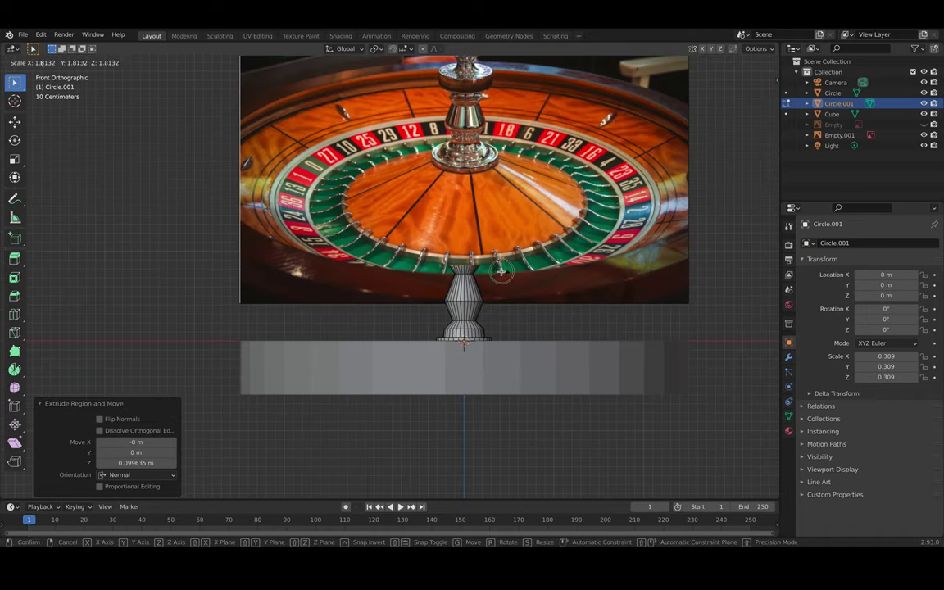
{"action": "left_click", "coordinate": [500, 273]}
{"action": "key", "text": "g"}
{"action": "key", "text": "z"}
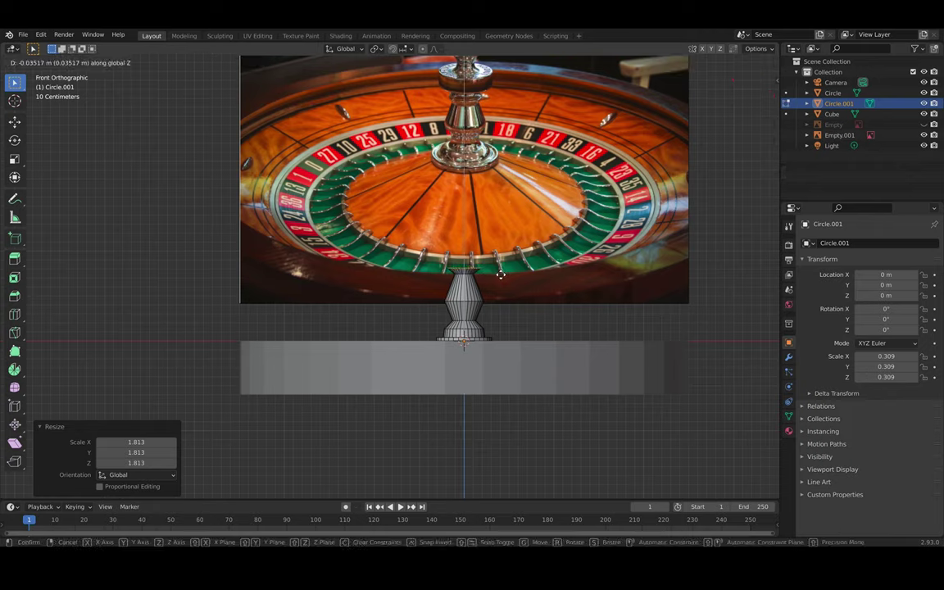
{"action": "left_click", "coordinate": [500, 274]}
{"action": "key", "text": "s"}
{"action": "left_click", "coordinate": [499, 272]}
- Extrude the neck about 0.064 m, taper it to about 0.69 scale, and extrude a further 0.023 m
{"action": "key", "text": "e"}
{"action": "left_click", "coordinate": [498, 266]}
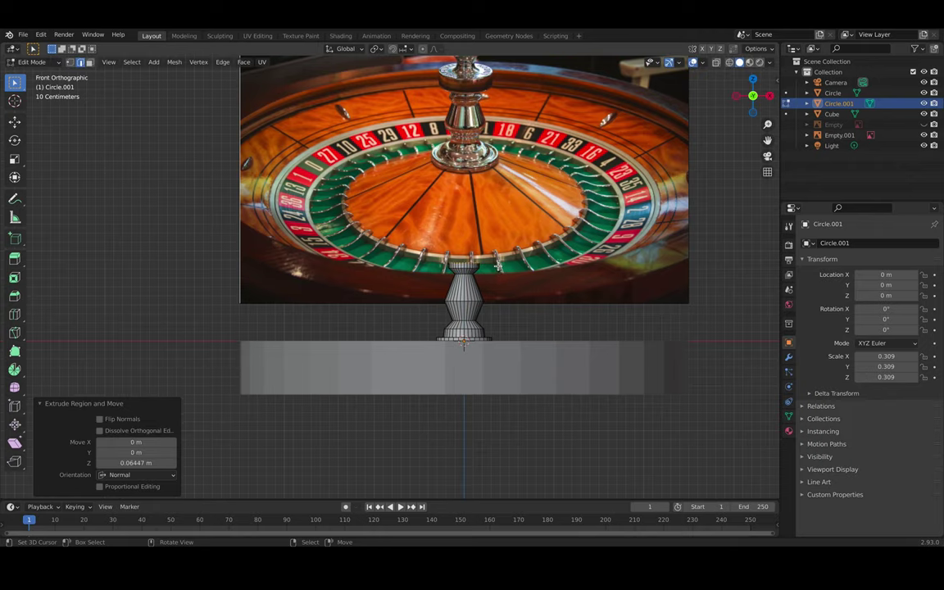
{"action": "key", "text": "s"}
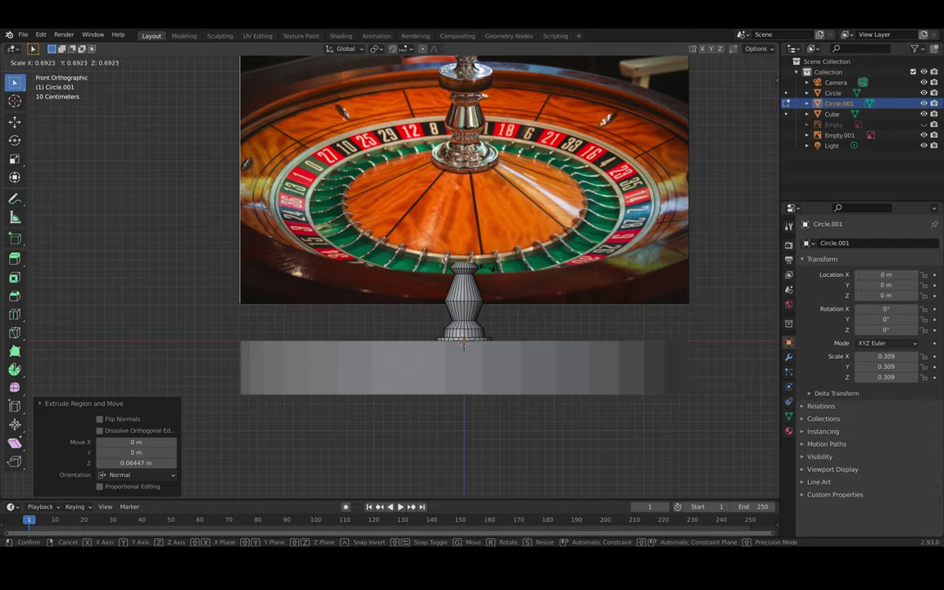
{"action": "left_click", "coordinate": [488, 267]}
{"action": "left_click", "coordinate": [488, 263]}
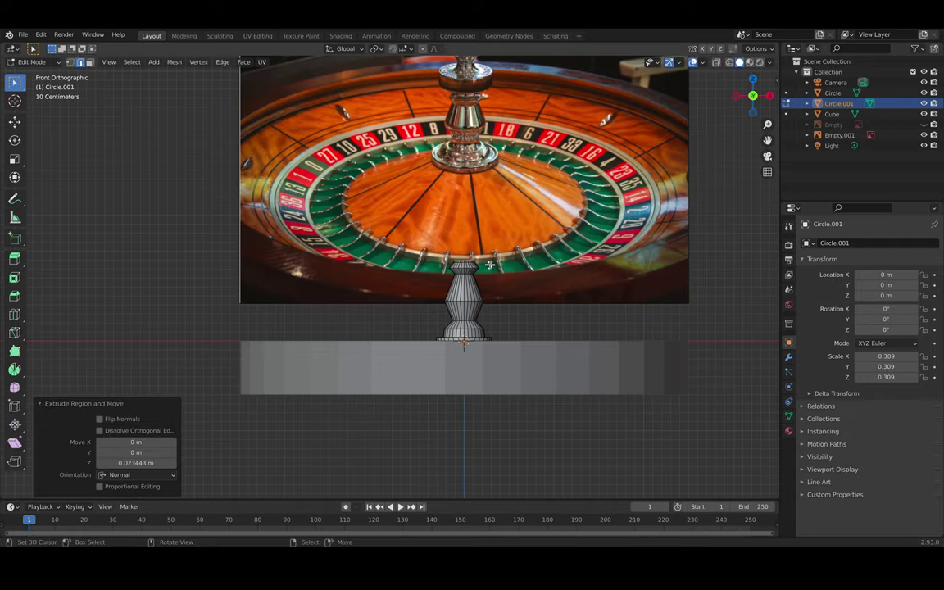
- Widen the spindle's top face beyond the neck and extrude it about 0.123 m upward to form a thick collar
{"action": "key", "text": "s"}
{"action": "left_click", "coordinate": [516, 275]}
{"action": "key", "text": "e"}
{"action": "left_click", "coordinate": [519, 276]}
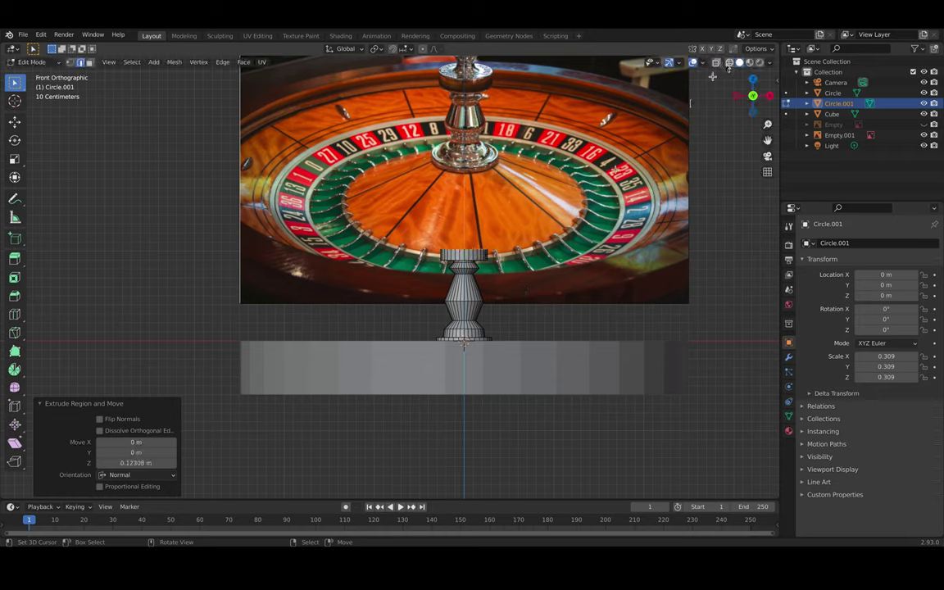
- Inset the collar's top face in top view to about 0.683 scale, and shrink it by a further 0.856 in solid display
{"action": "key", "text": "shift+z"}
{"action": "key", "text": "s"}
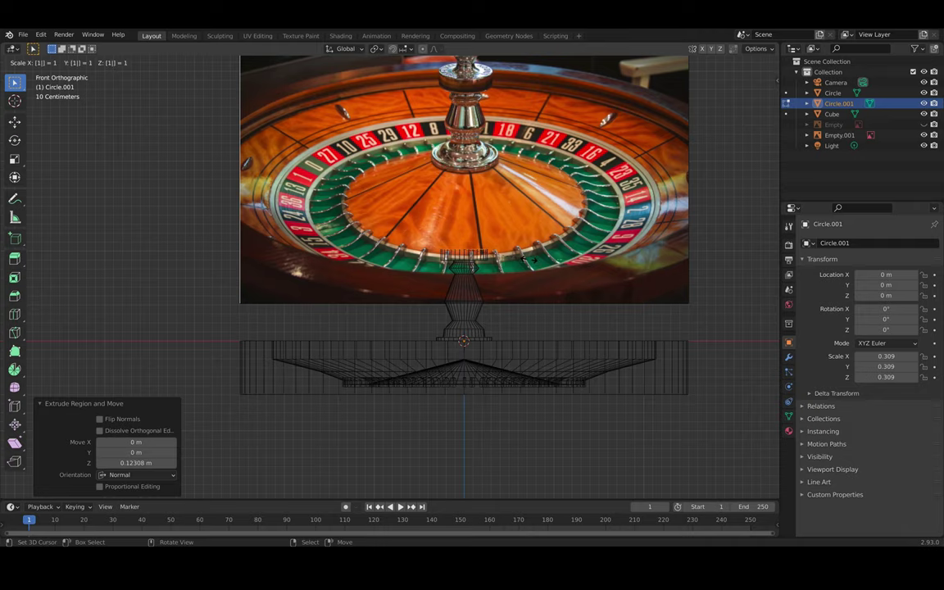
{"action": "key", "text": "Return"}
{"action": "key", "text": "KP_7"}
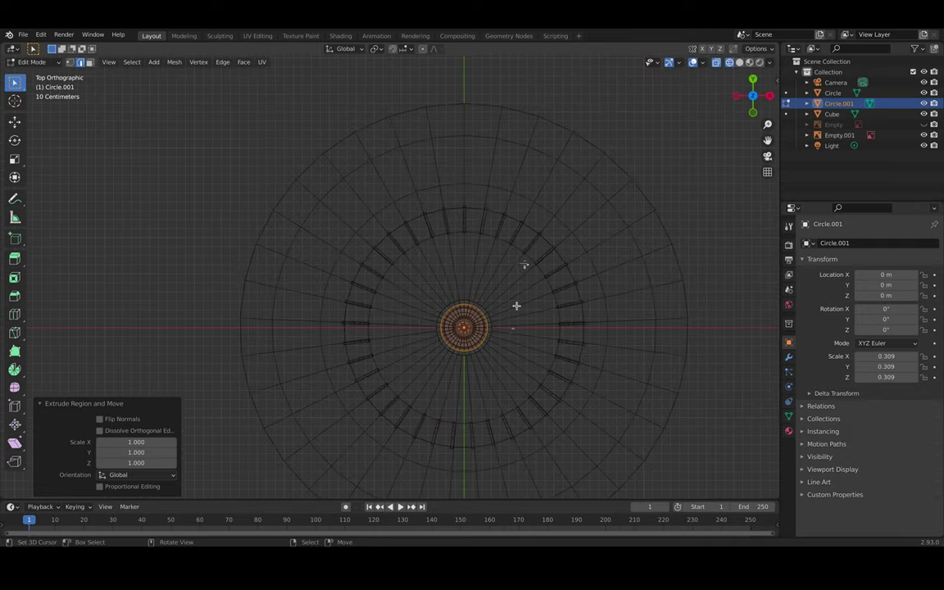
{"action": "key", "text": "s"}
{"action": "left_click", "coordinate": [505, 330]}
{"action": "left_click", "coordinate": [739, 62]}
{"action": "mouse_move", "coordinate": [450, 287]}
{"action": "middle_mouse_down"}
{"action": "mouse_move", "coordinate": [465, 215]}
{"action": "mouse_move", "coordinate": [459, 225]}
{"action": "mouse_move", "coordinate": [471, 238]}
{"action": "middle_mouse_up"}
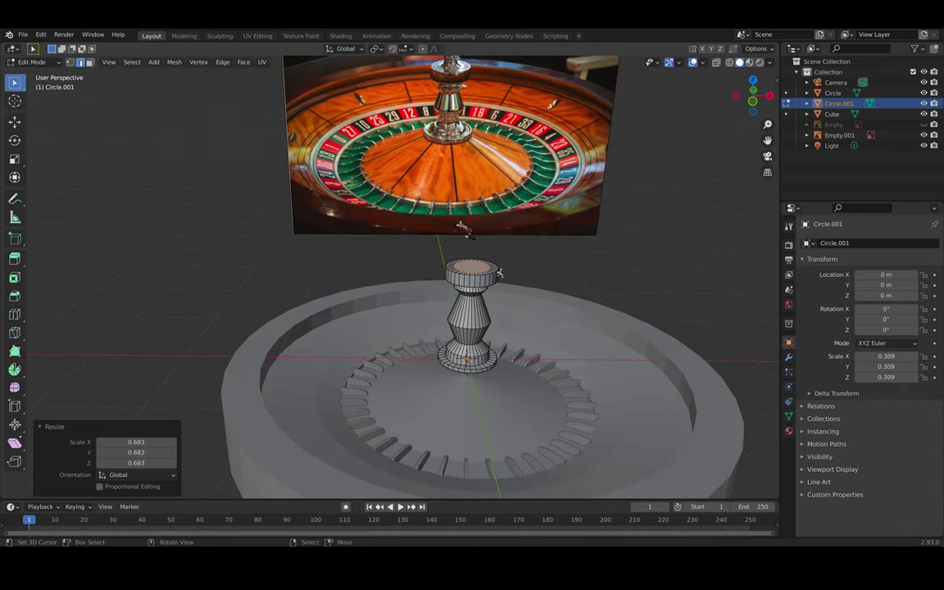
{"action": "key", "text": "s"}
{"action": "left_click", "coordinate": [518, 281]}
- Extrude the inset face about 0.08 m above the collar and taper its top to about 0.628 scale
{"action": "key", "text": "e"}
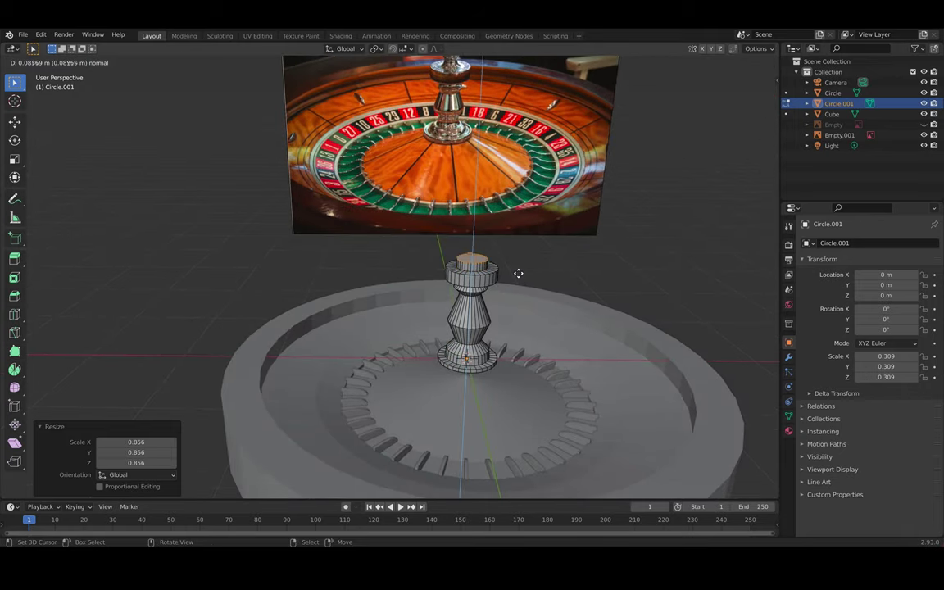
{"action": "left_click", "coordinate": [518, 273]}
{"action": "key", "text": "e"}
{"action": "key", "text": "s"}
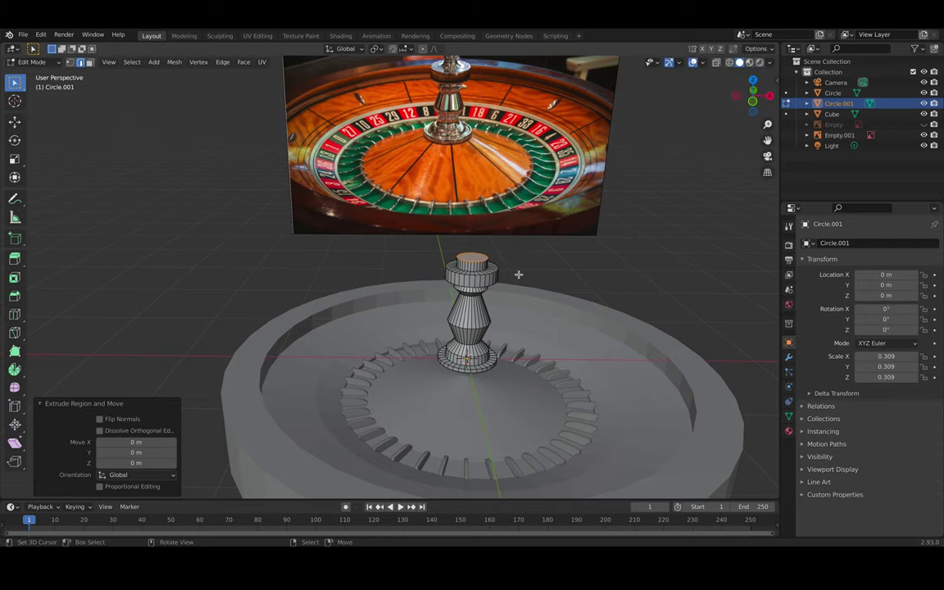
{"action": "left_click", "coordinate": [513, 273]}
- Extrude the tapered tip about 0.08 m upward and flare its top to about 1.458 scale
{"action": "key", "text": "e"}
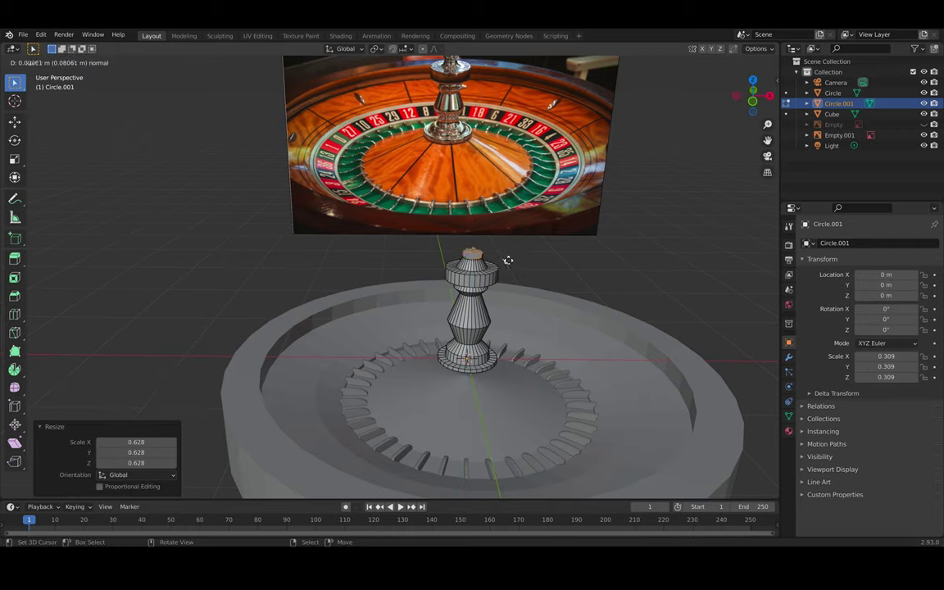
{"action": "left_click", "coordinate": [511, 259]}
{"action": "key", "text": "s"}
{"action": "left_click", "coordinate": [521, 268]}
- Inset the tip's top face to about 0.656 scale and lower it about 0.054 m along Z to form a recess
{"action": "middle_click_drag", "start_coordinate": [522, 268], "coordinate": [518, 287], "text": "shift"}
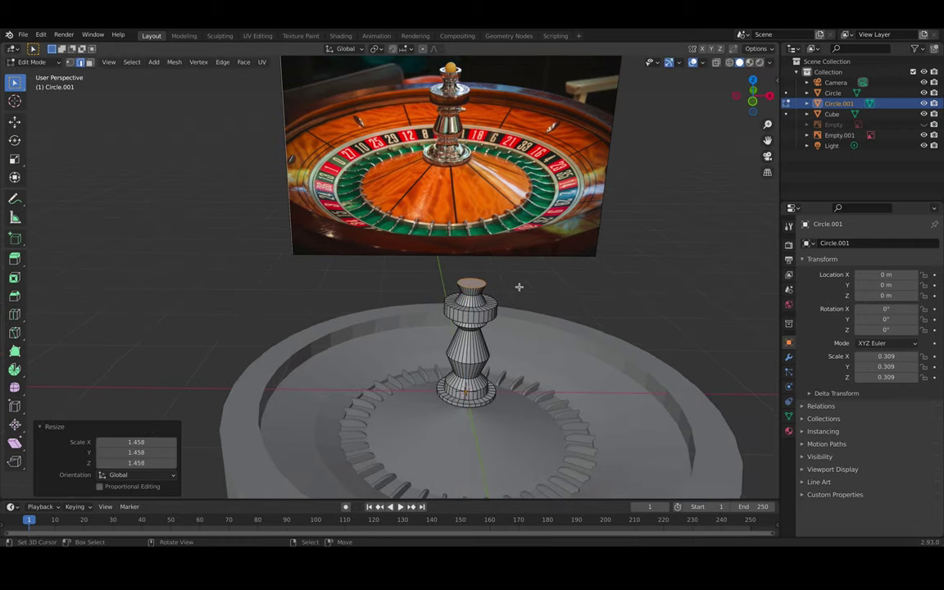
{"action": "key", "text": "s"}
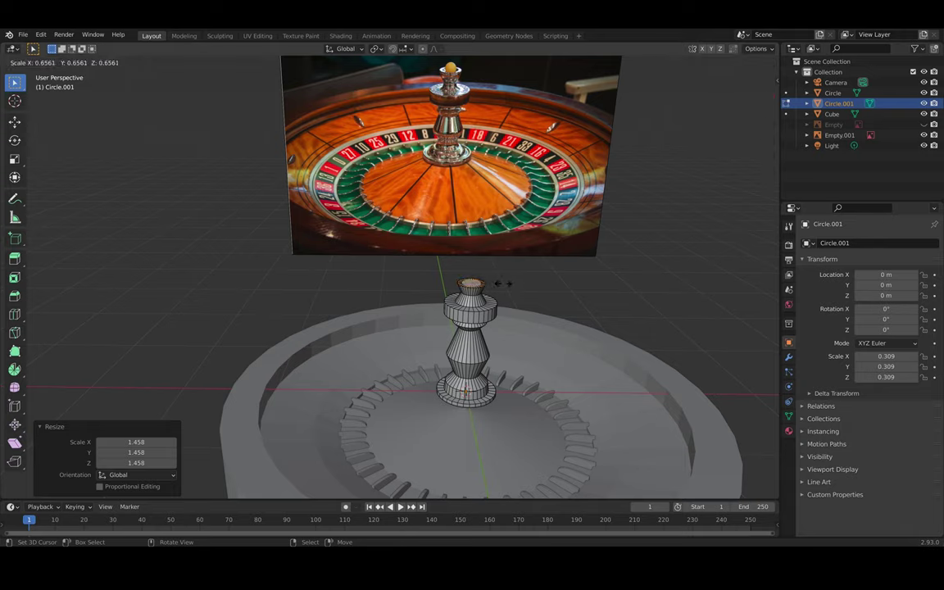
{"action": "left_click", "coordinate": [501, 283]}
{"action": "key", "text": "g"}
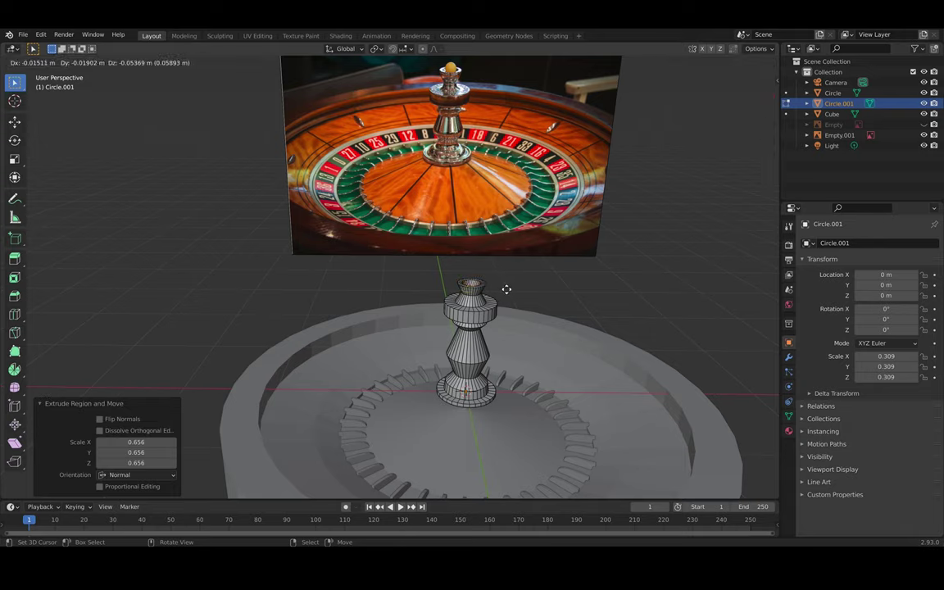
{"action": "key", "text": "z"}
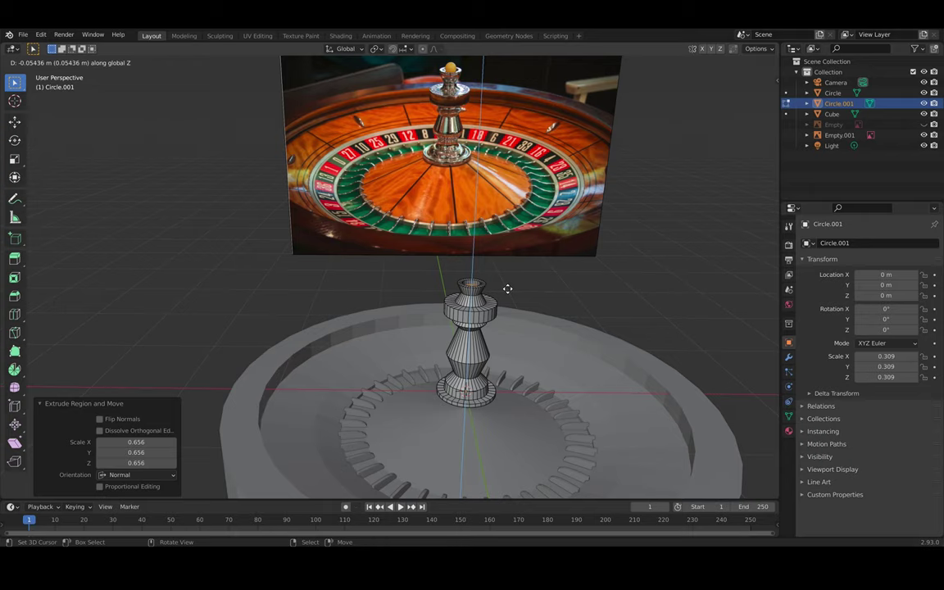
{"action": "left_click", "coordinate": [507, 288]}
- Leave edit mode and lower the whole spindle about 0.284 m along Z onto the wheel's central cone
{"action": "middle_click_drag", "start_coordinate": [539, 341], "coordinate": [578, 342]}
{"action": "scroll", "coordinate": [566, 342], "scroll_direction": "down", "scroll_amount": 2}
{"action": "scroll", "coordinate": [459, 344], "scroll_direction": "up", "scroll_amount": 4}
{"action": "middle_click_drag", "start_coordinate": [456, 347], "coordinate": [461, 327]}
{"action": "right_click", "coordinate": [516, 312]}
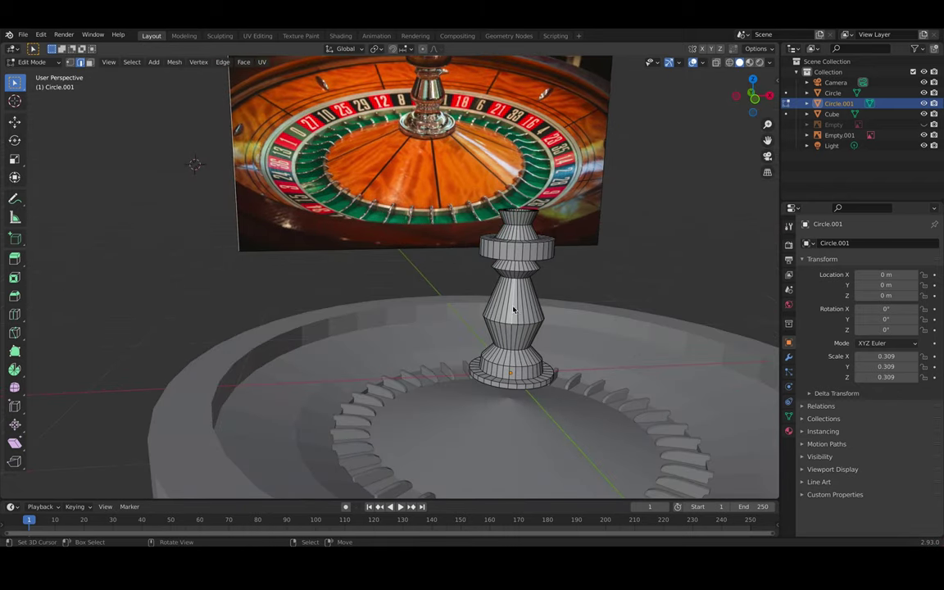
{"action": "key", "text": "Tab"}
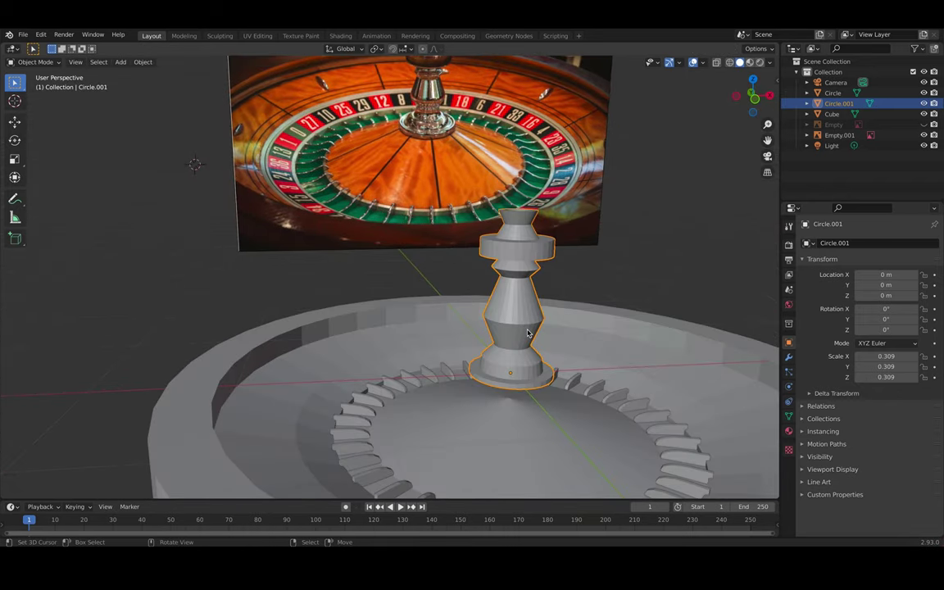
{"action": "key", "text": "g"}
{"action": "key", "text": "z"}
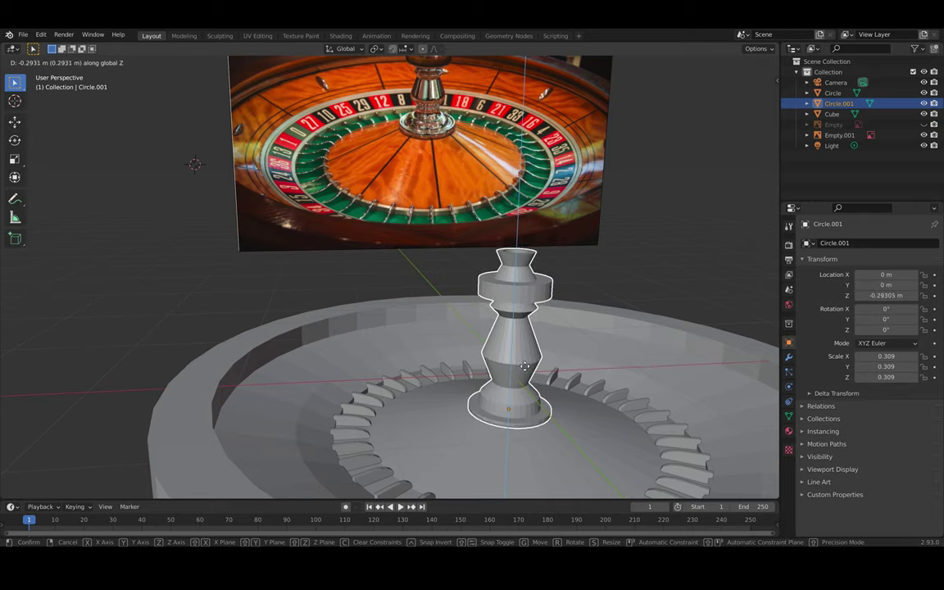
{"action": "left_click", "coordinate": [526, 370]}
- Enter edit mode on the spindle and examine its collar and tip against the reference photo
{"action": "middle_click_drag", "start_coordinate": [608, 376], "coordinate": [585, 386]}
{"action": "scroll", "coordinate": [585, 386], "scroll_direction": "down", "scroll_amount": 2}
{"action": "scroll", "coordinate": [487, 297], "scroll_direction": "up", "scroll_amount": 4}
{"action": "key", "text": "Tab"}
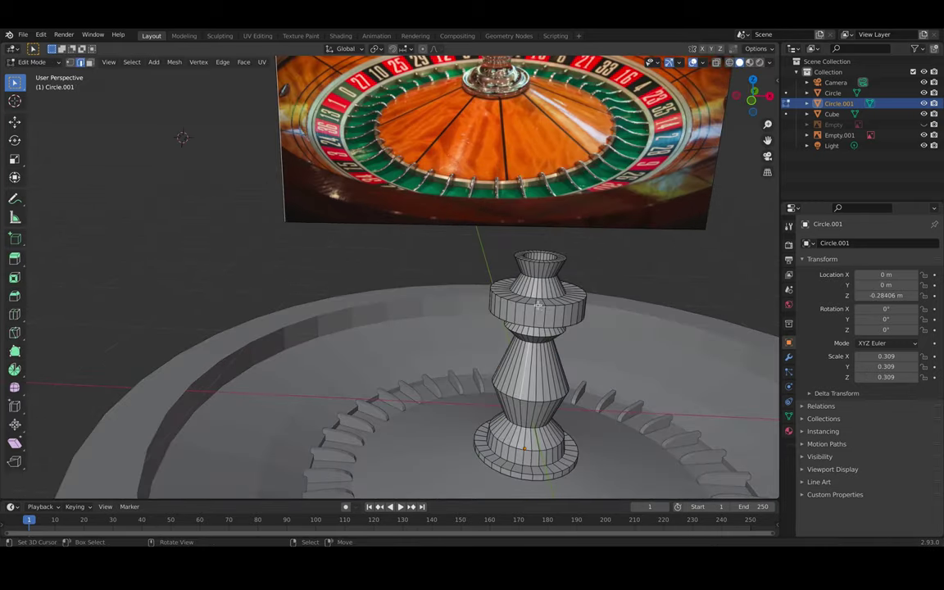
{"action": "scroll", "coordinate": [487, 297], "scroll_direction": "up", "scroll_amount": 4}
{"action": "middle_click_drag", "start_coordinate": [728, 271], "coordinate": [507, 317], "text": "shift"}
{"action": "scroll", "coordinate": [534, 292], "scroll_direction": "down", "scroll_amount": 4}
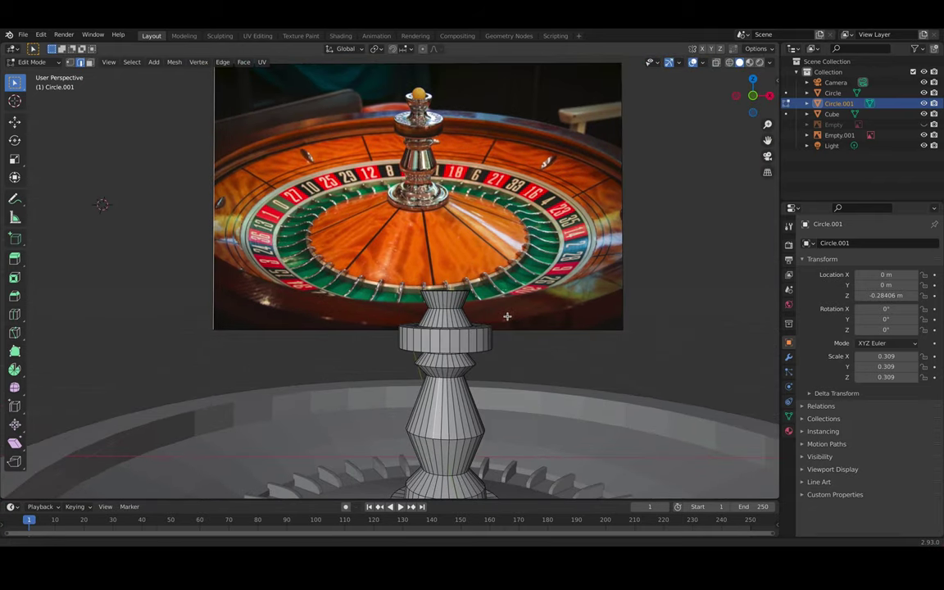
{"action": "scroll", "coordinate": [471, 309], "scroll_direction": "up", "scroll_amount": 2}
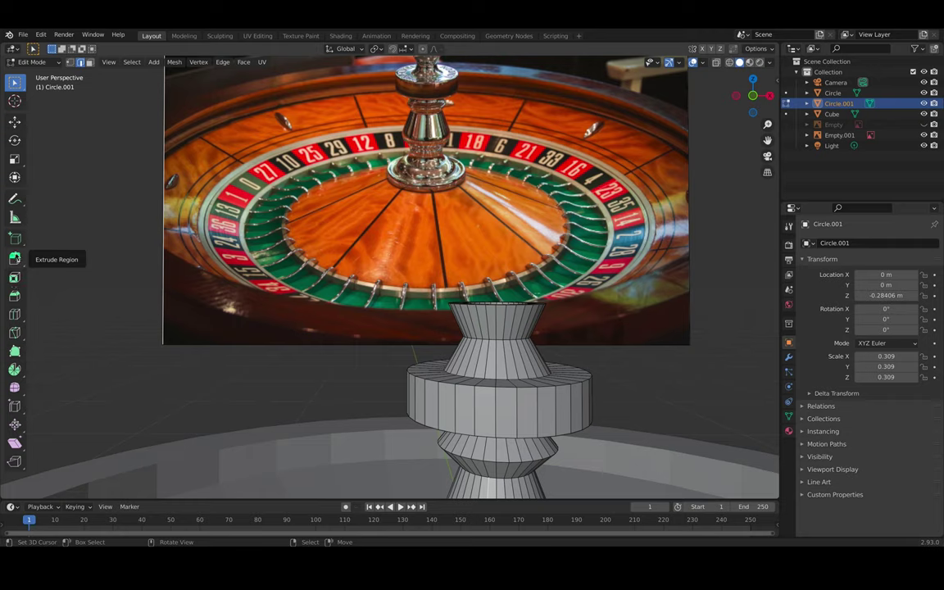
- Cut one centred edge loop around the flared top section of the spindle's tip and scale it to about 1.174
{"action": "left_click", "coordinate": [15, 313]}
{"action": "left_click", "coordinate": [490, 326]}
{"action": "key", "text": "s"}
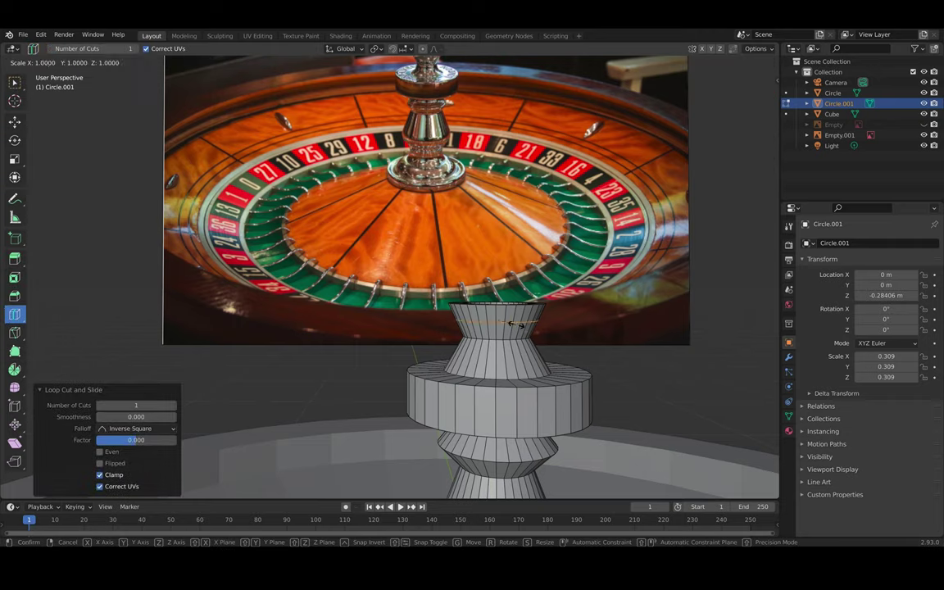
{"action": "left_click", "coordinate": [519, 324]}
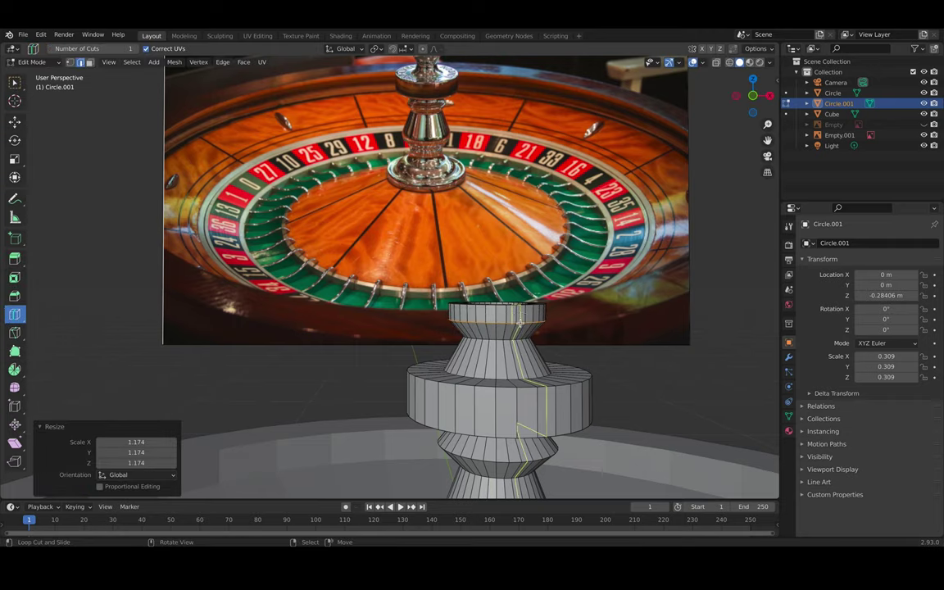
- Bevel the new edge loop on the spindle's tip with 1 segment and a width of 0.004 m
{"action": "key", "text": "ctrl+b"}
{"action": "scroll", "coordinate": [501, 336], "scroll_direction": "up", "scroll_amount": 3}
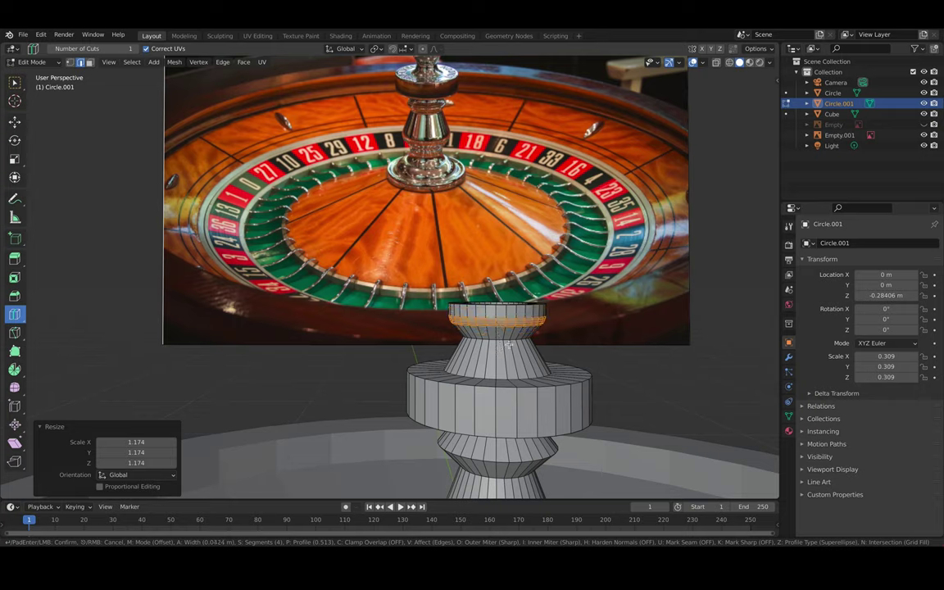
{"action": "left_click", "coordinate": [509, 345]}
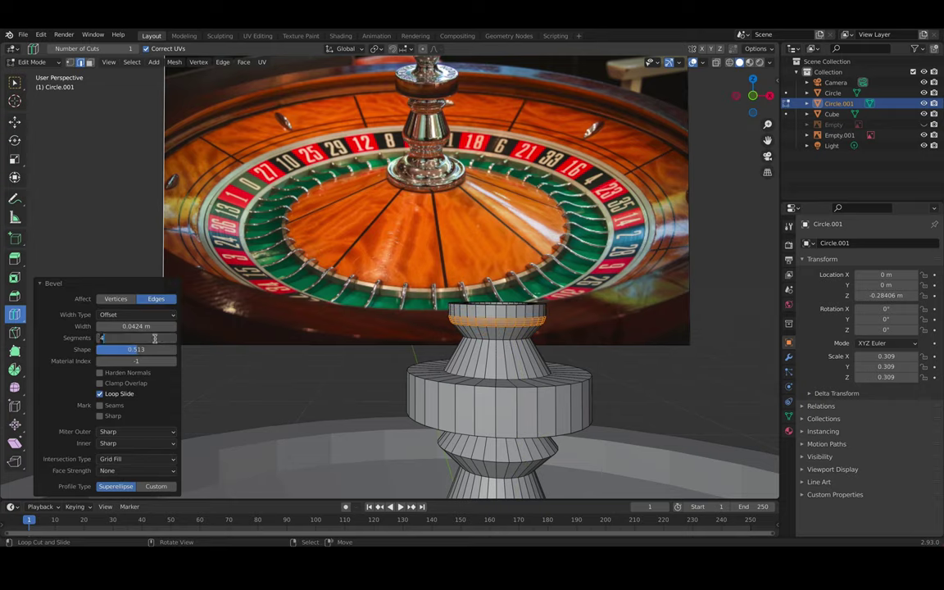
{"action": "key", "text": "Return"}
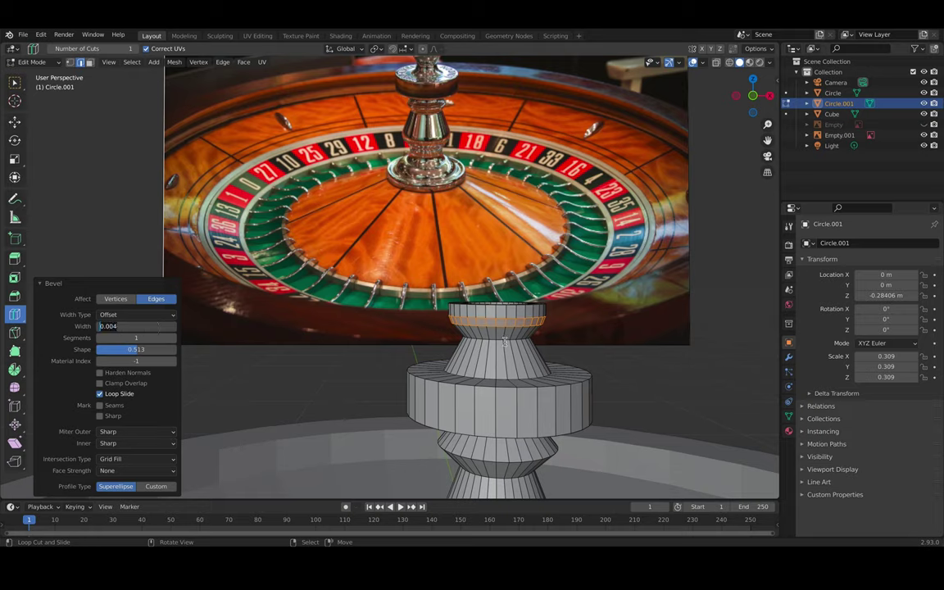
{"action": "type", "text": "0.004"}
{"action": "key", "text": "Return"}
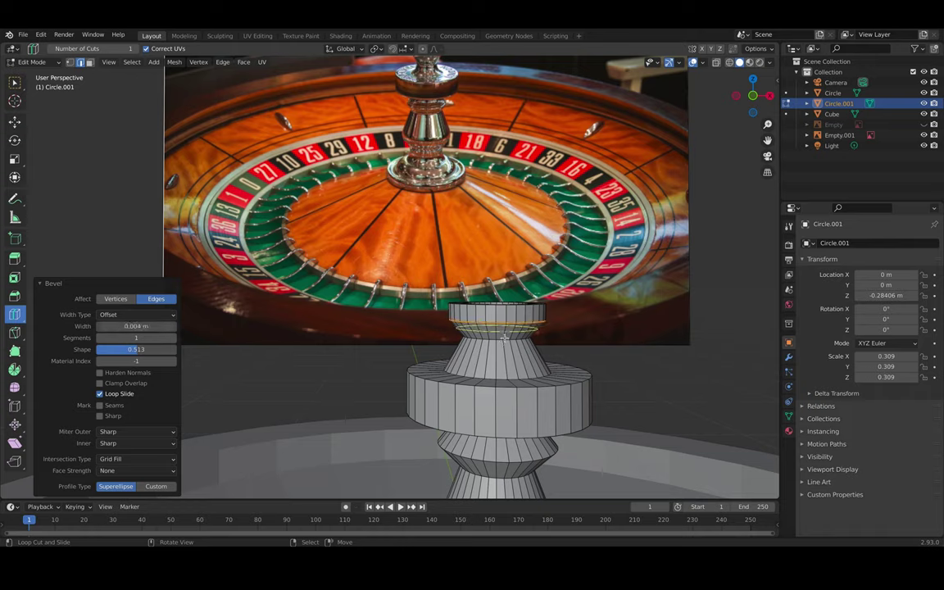
- Select the profile edge loops along the spindle from collar to base and bevel them 0.004 m with 1 segment
{"action": "left_click", "coordinate": [15, 82]}
{"action": "left_click", "coordinate": [499, 340]}
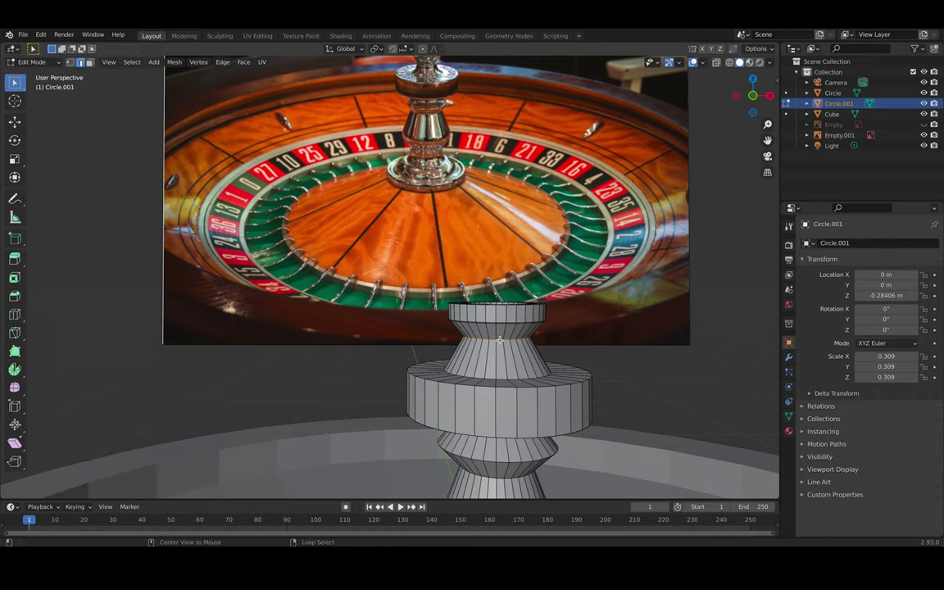
{"action": "left_click", "coordinate": [505, 388], "text": "alt"}
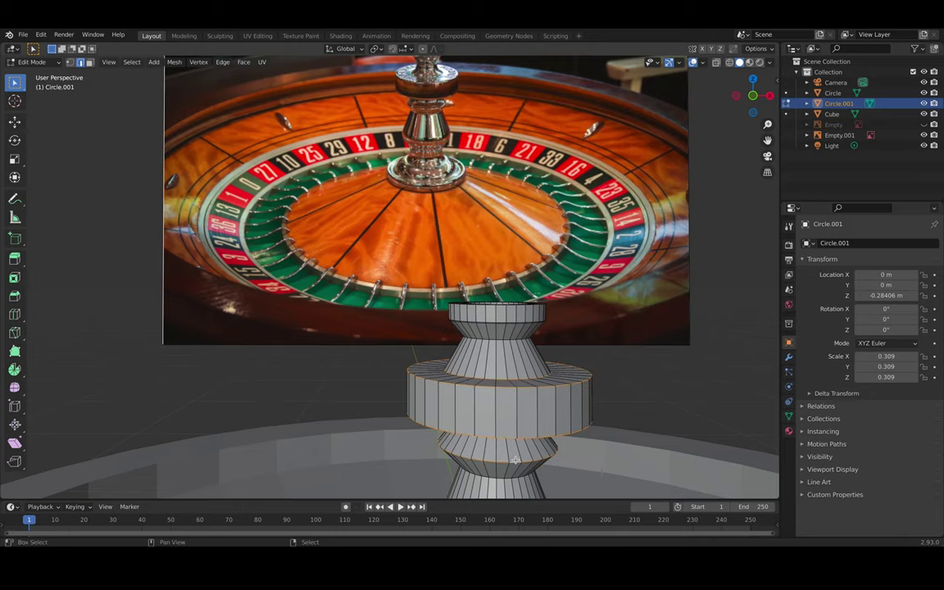
{"action": "middle_click_drag", "start_coordinate": [515, 459], "coordinate": [522, 243], "text": "shift"}
{"action": "left_click", "coordinate": [515, 211], "text": "alt+shift"}
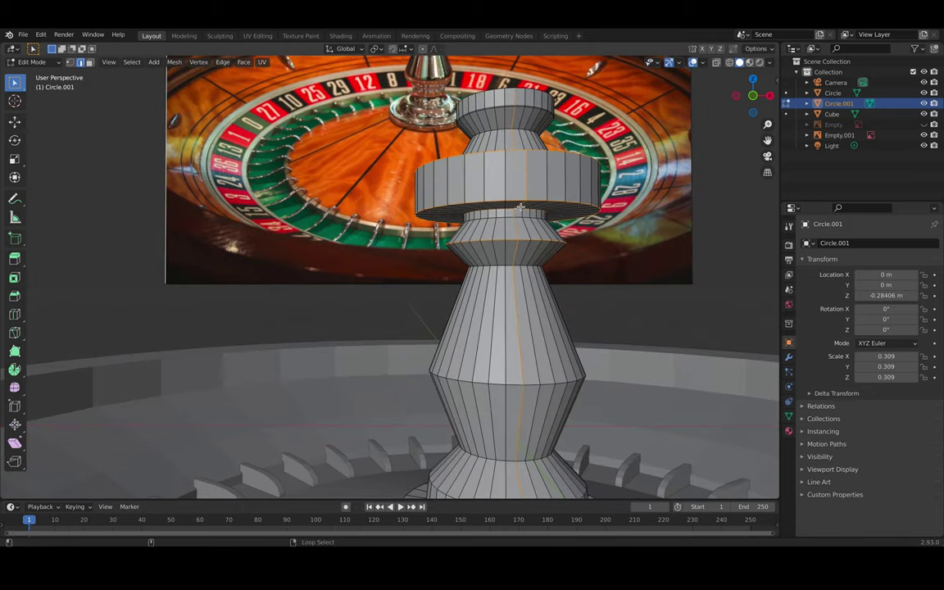
{"action": "left_click", "coordinate": [520, 216], "text": "alt"}
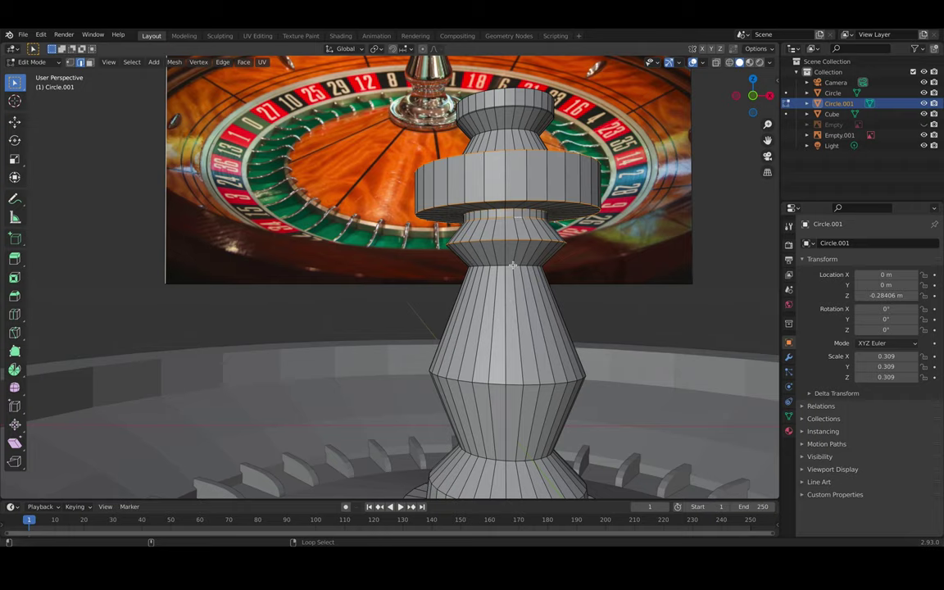
{"action": "left_click", "coordinate": [511, 463], "text": "alt+shift"}
{"action": "middle_click_drag", "start_coordinate": [511, 463], "coordinate": [526, 349], "text": "shift"}
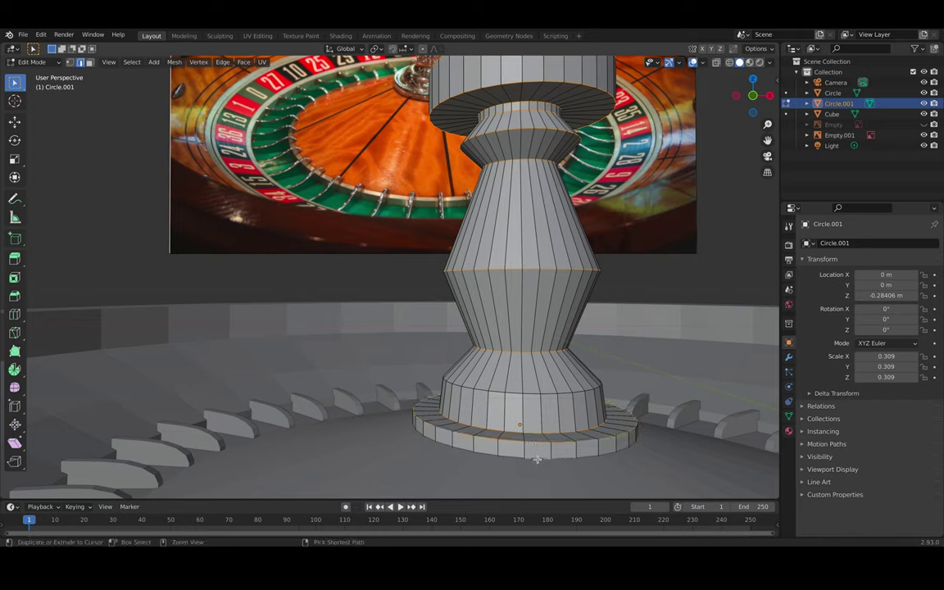
{"action": "key", "text": "ctrl+b"}
{"action": "left_click", "coordinate": [537, 460]}
{"action": "left_click", "coordinate": [155, 328]}
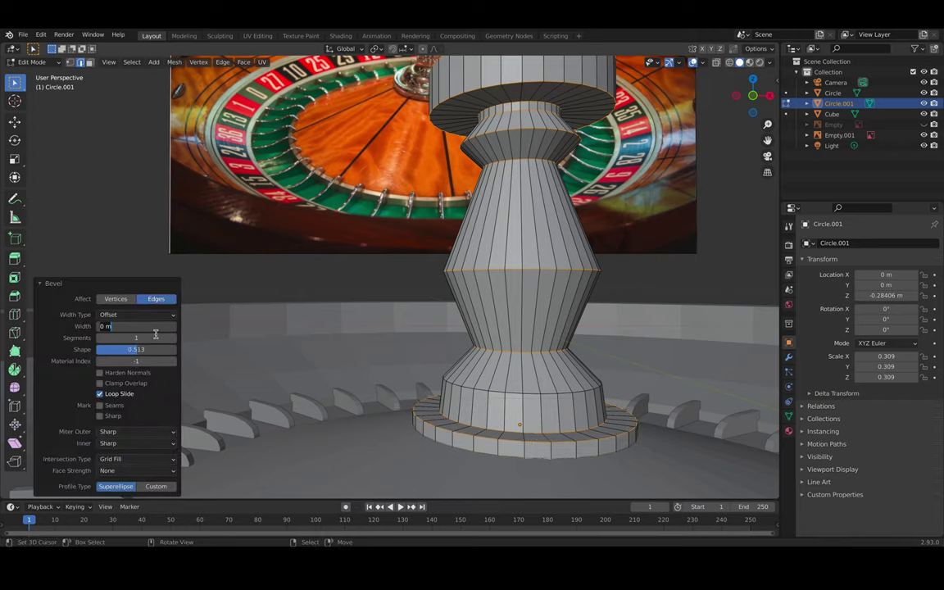
{"action": "type", "text": "0.004"}
{"action": "key", "text": "Return"}
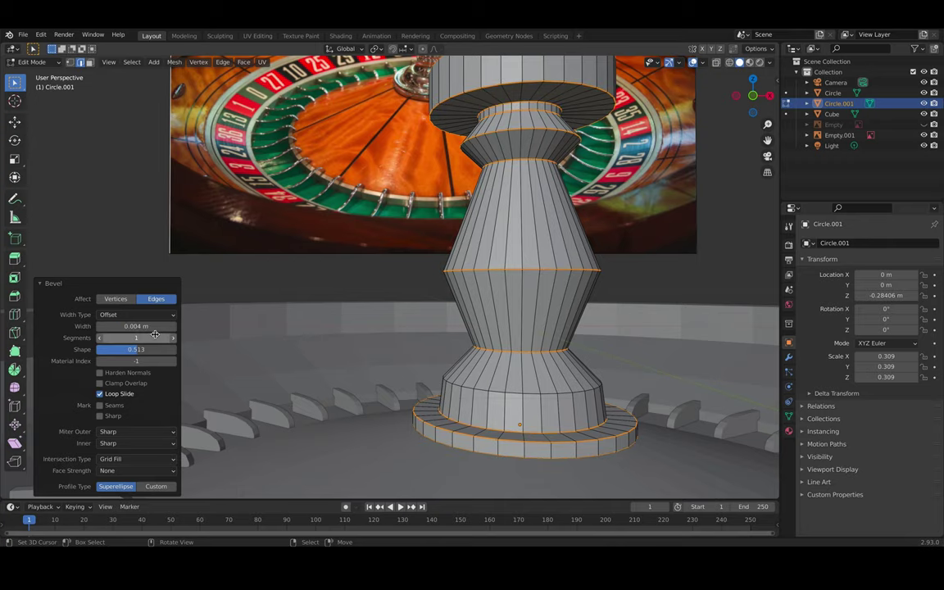
- Add a Subdivision Surface modifier to the spindle with 6 render levels
{"action": "left_click", "coordinate": [789, 356]}
{"action": "left_click", "coordinate": [869, 242]}
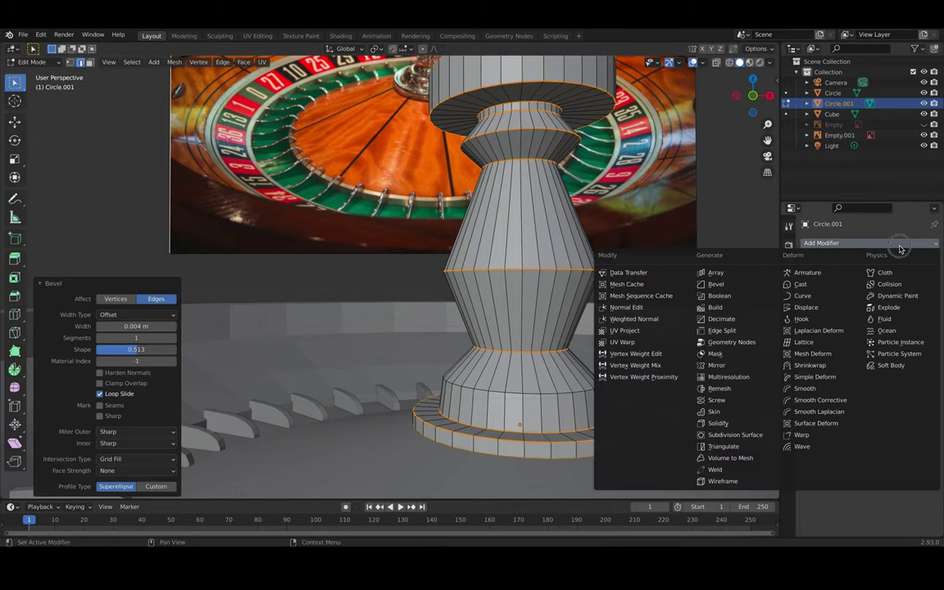
{"action": "left_click", "coordinate": [732, 435]}
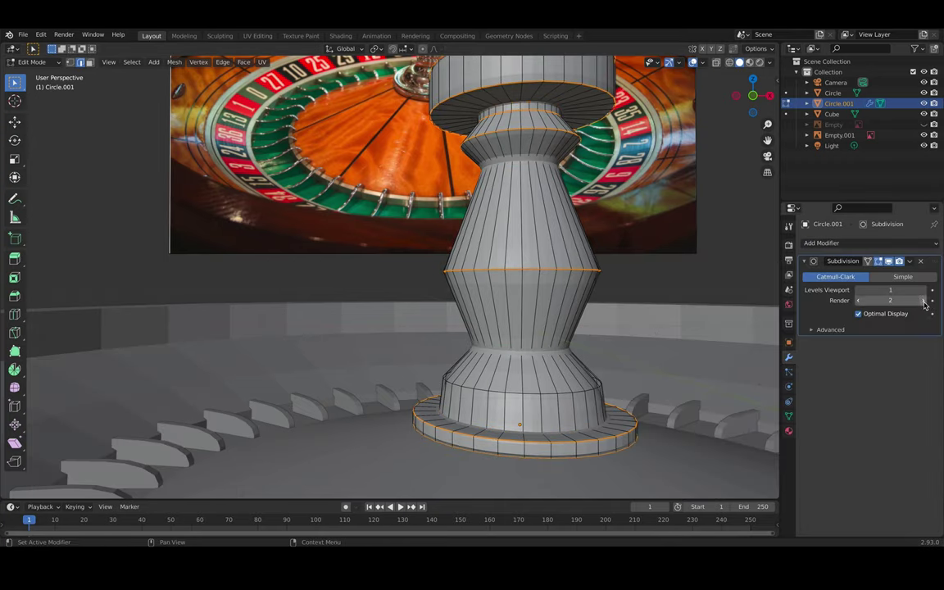
{"action": "scroll", "coordinate": [577, 312], "scroll_direction": "down", "scroll_amount": 5}
{"action": "middle_click_drag", "start_coordinate": [551, 269], "coordinate": [536, 296]}
{"action": "scroll", "coordinate": [537, 296], "scroll_direction": "down", "scroll_amount": 2}
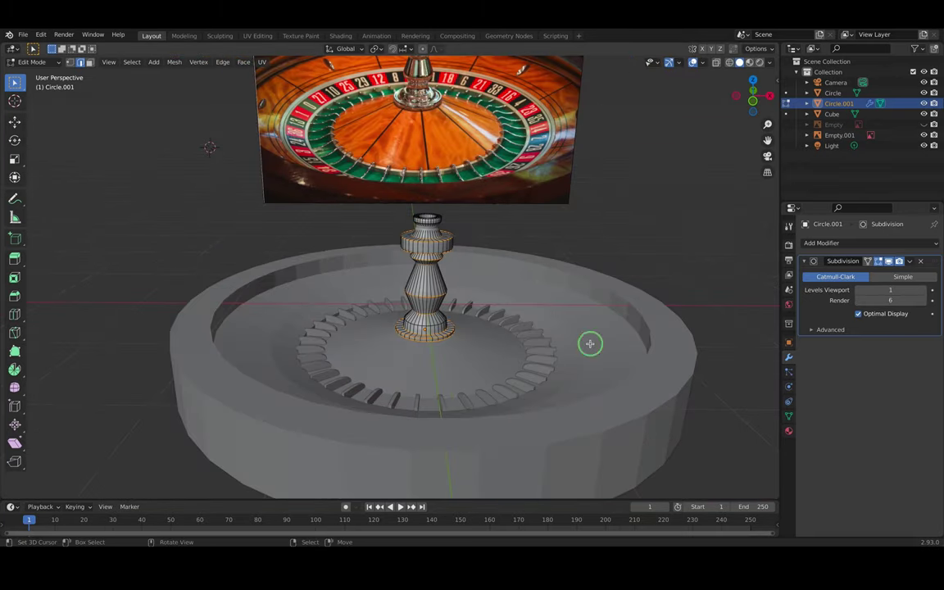
- Leave edit mode and view the smoothed spindle in Material Preview shading
{"action": "key", "text": "Tab"}
{"action": "left_click", "coordinate": [750, 63]}
{"action": "mouse_move", "coordinate": [536, 272]}
{"action": "middle_mouse_down"}
{"action": "mouse_move", "coordinate": [557, 242]}
{"action": "mouse_move", "coordinate": [528, 269]}
{"action": "middle_mouse_up"}
- Enter edit mode on the bowl, select its rim edge loops and add a Subdivision Surface modifier to it
{"action": "left_click", "coordinate": [554, 309]}
{"action": "key", "text": "Tab"}
{"action": "scroll", "coordinate": [560, 307], "scroll_direction": "up", "scroll_amount": 3}
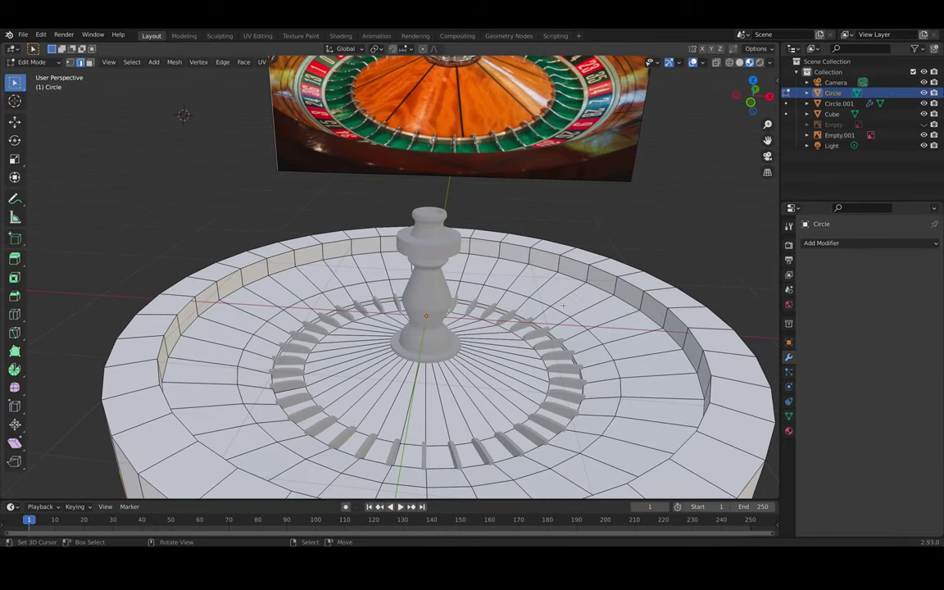
{"action": "left_click", "coordinate": [599, 283], "text": "alt"}
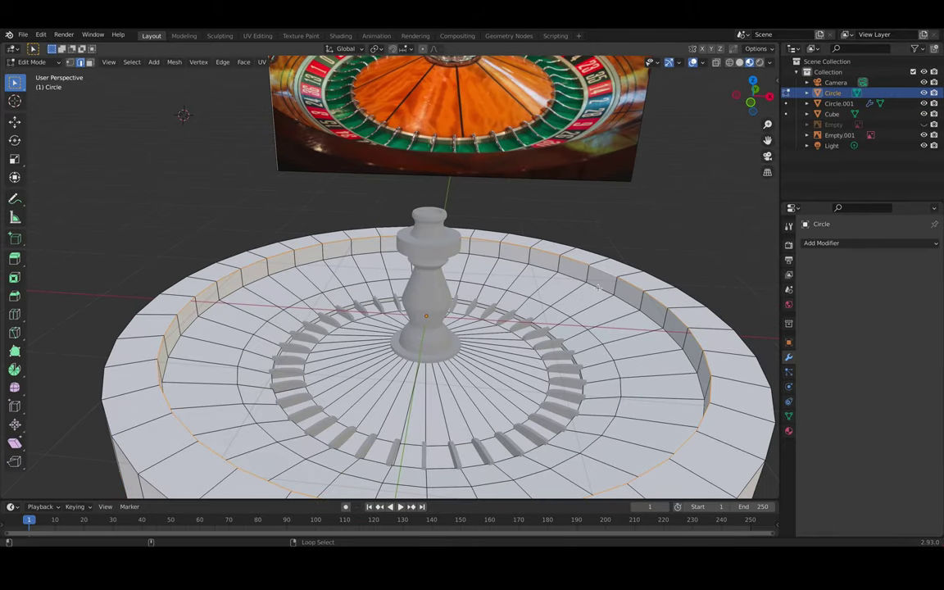
{"action": "scroll", "coordinate": [599, 287], "scroll_direction": "down", "scroll_amount": 2}
{"action": "scroll", "coordinate": [565, 369], "scroll_direction": "down", "scroll_amount": 4}
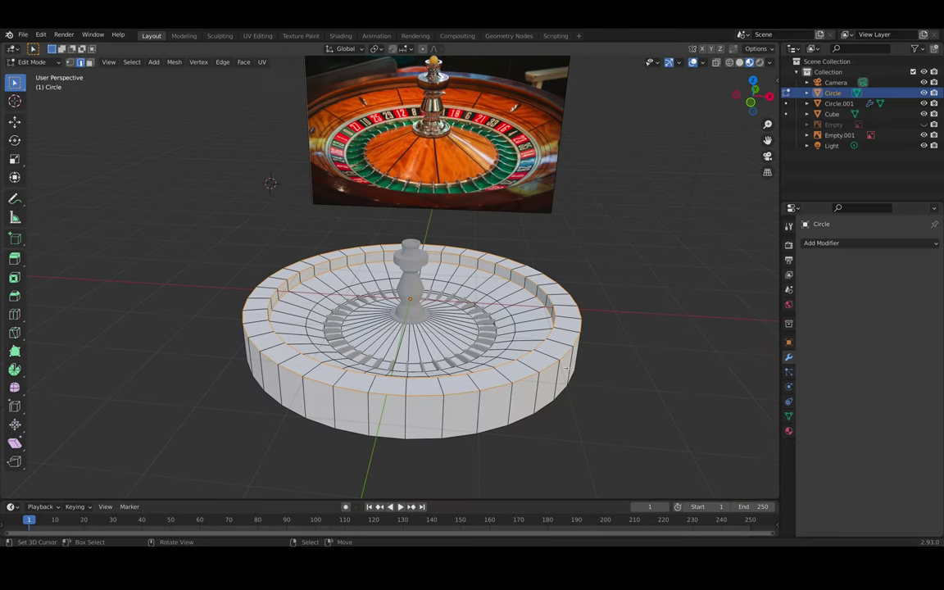
{"action": "left_click", "coordinate": [550, 402], "text": "alt+shift"}
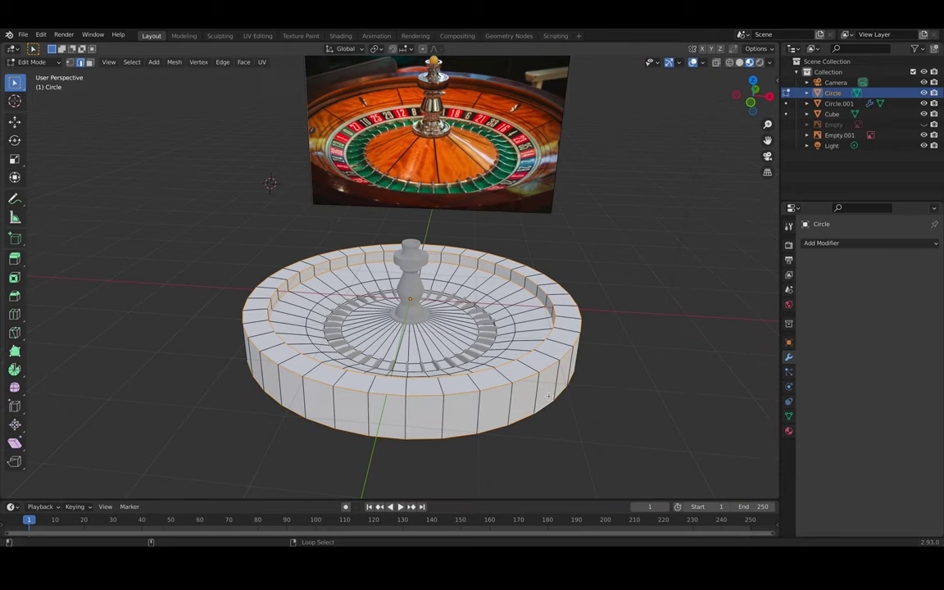
{"action": "left_click", "coordinate": [833, 243]}
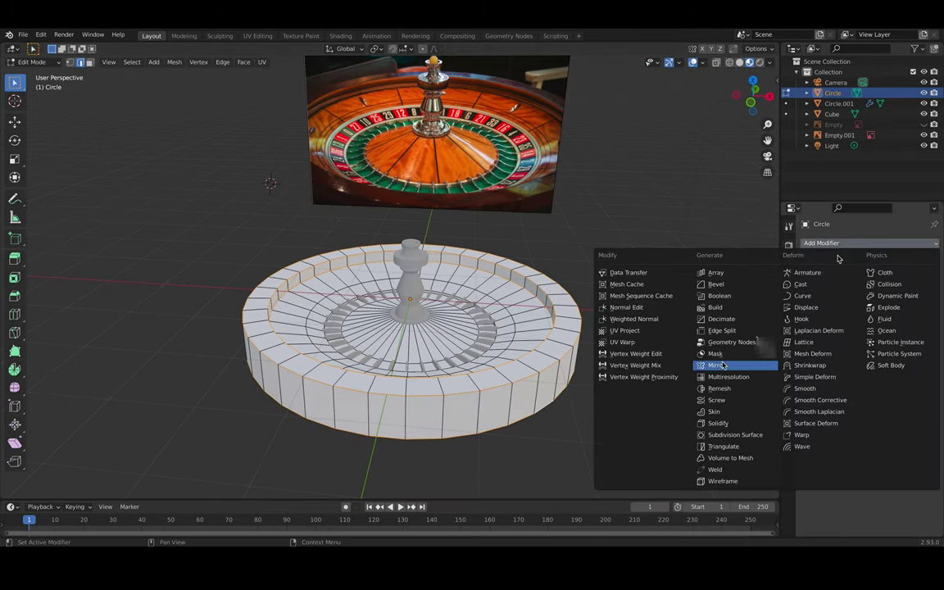
{"action": "left_click", "coordinate": [739, 435]}
- Bevel the bowl's selected rim edge loops with a width of 0.004 m and leave edit mode to check the result
{"action": "key", "text": "ctrl+b"}
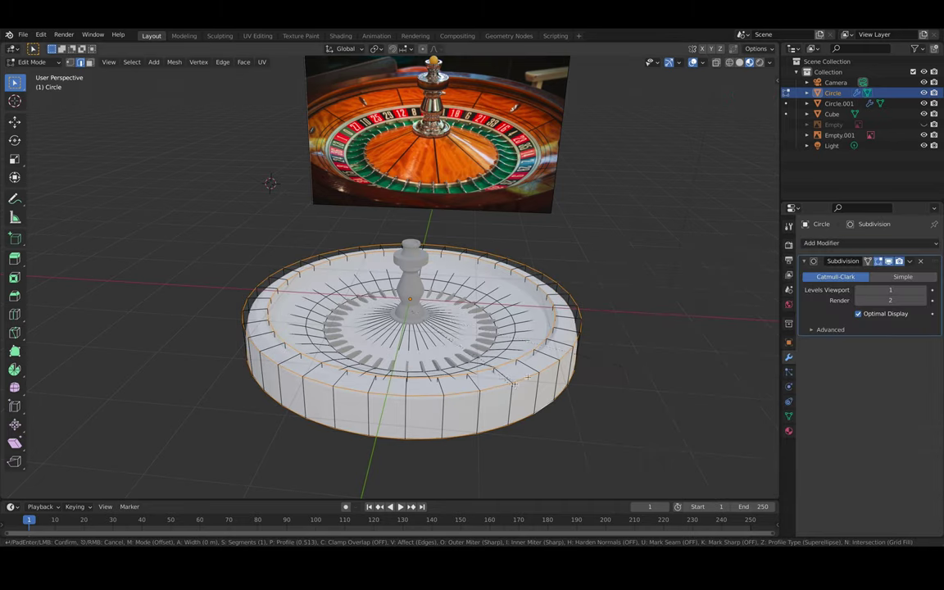
{"action": "key", "text": "Return"}
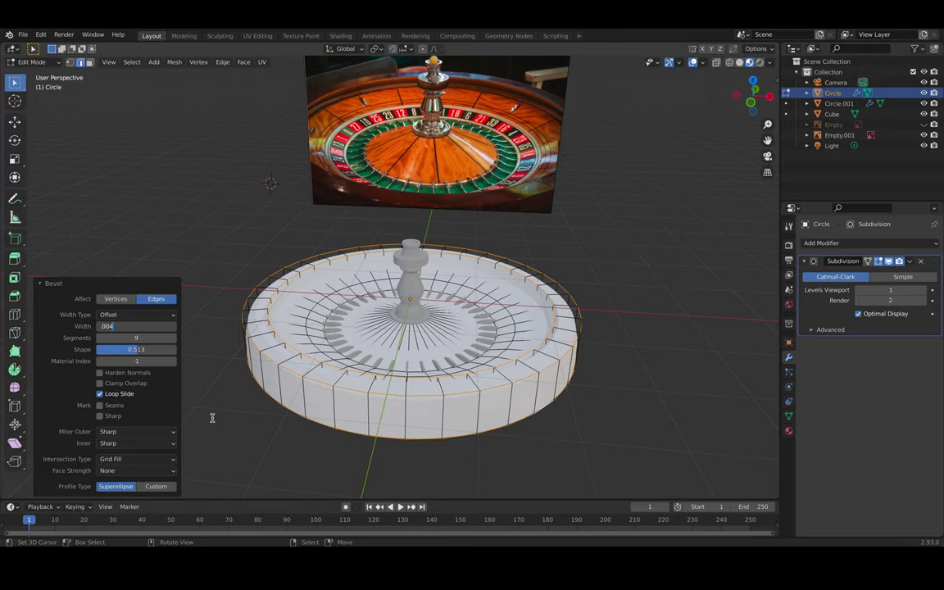
{"action": "key", "text": "Return"}
{"action": "scroll", "coordinate": [459, 344], "scroll_direction": "up", "scroll_amount": 3}
{"action": "middle_click_drag", "start_coordinate": [480, 336], "coordinate": [578, 444]}
{"action": "key", "text": "Tab"}
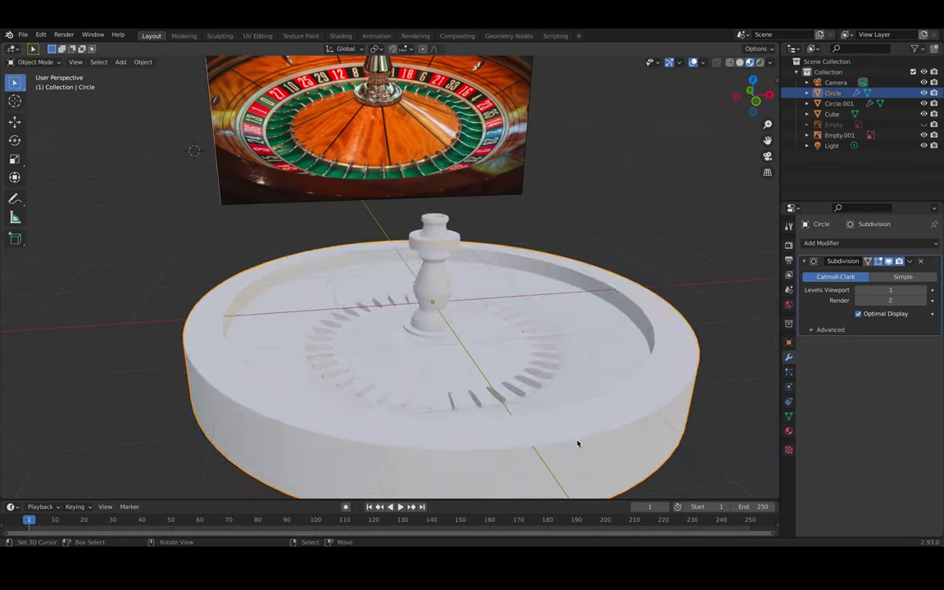
- Return to editing the bowl in solid shading and mark the edge loop at its outer top rim as a seam
{"action": "key", "text": "Tab"}
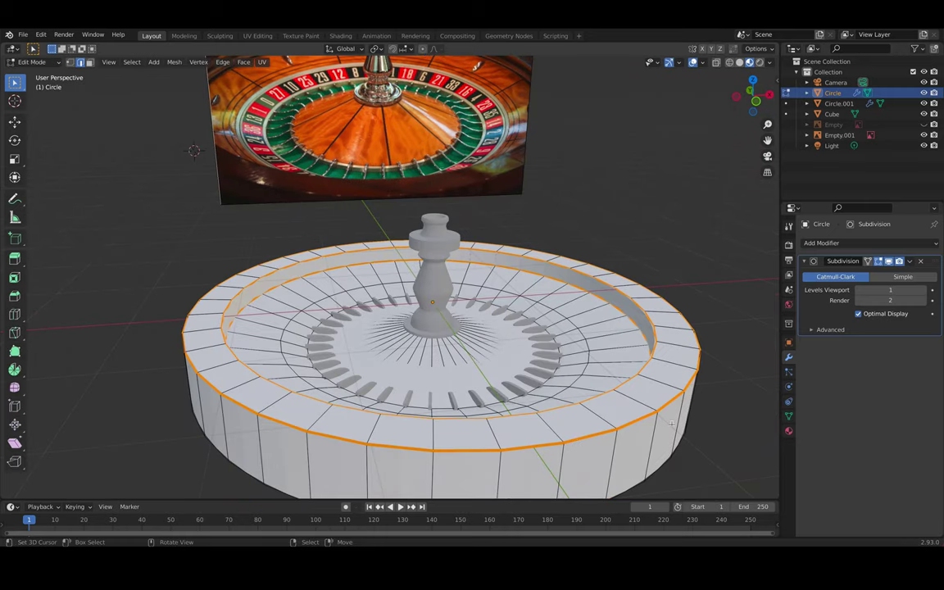
{"action": "key", "text": "alt+a"}
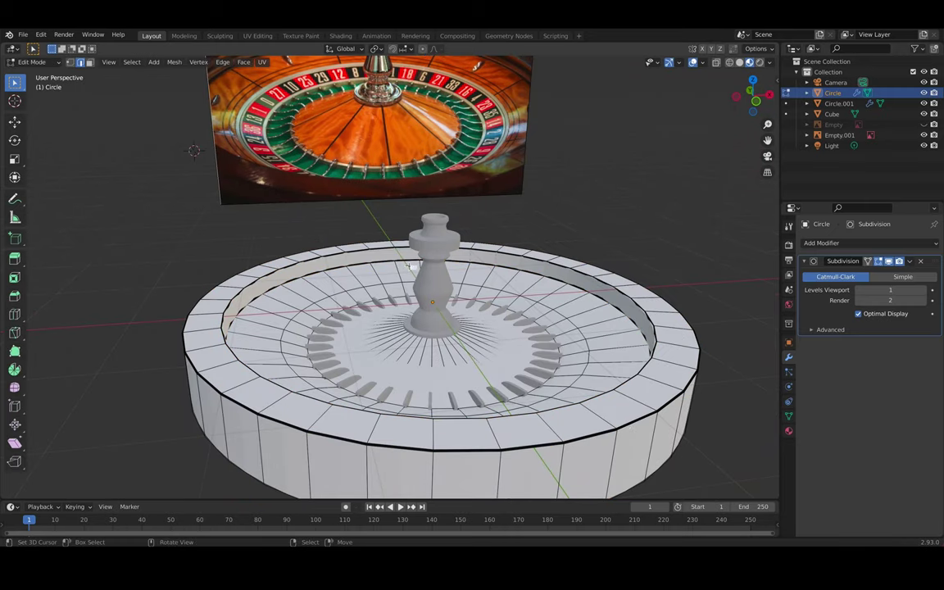
{"action": "middle_click_drag", "start_coordinate": [533, 330], "coordinate": [652, 437]}
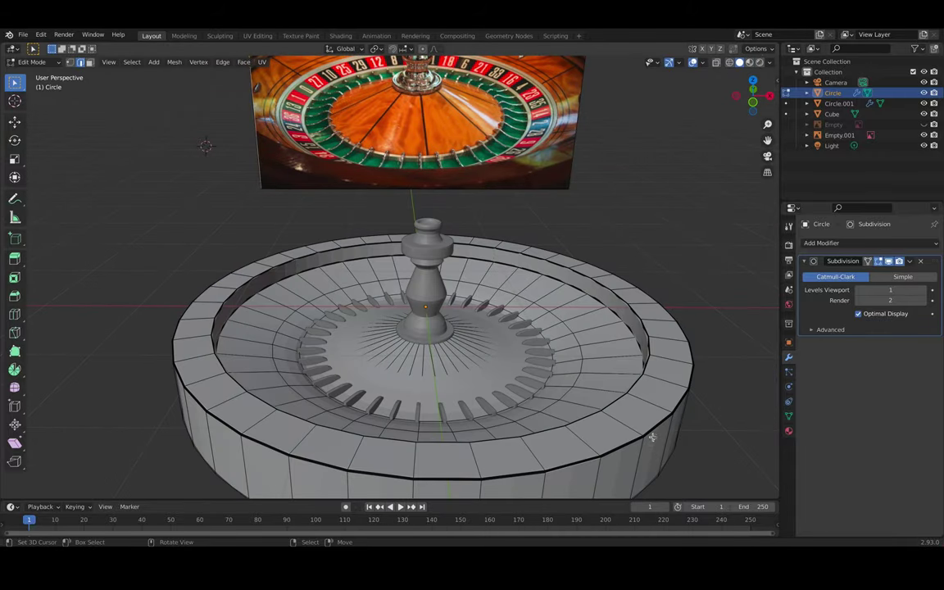
{"action": "key", "text": "ctrl+e"}
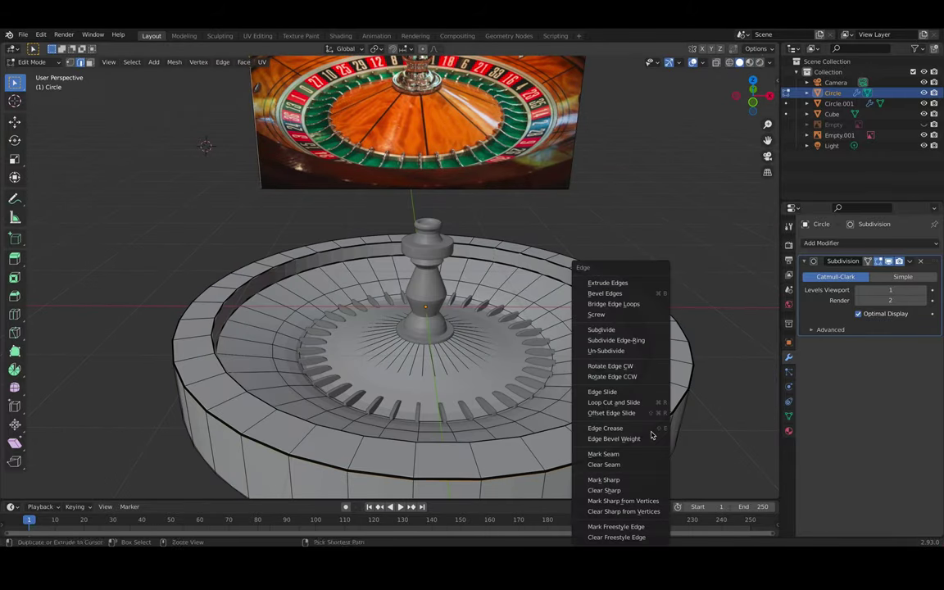
{"action": "left_click", "coordinate": [629, 455]}
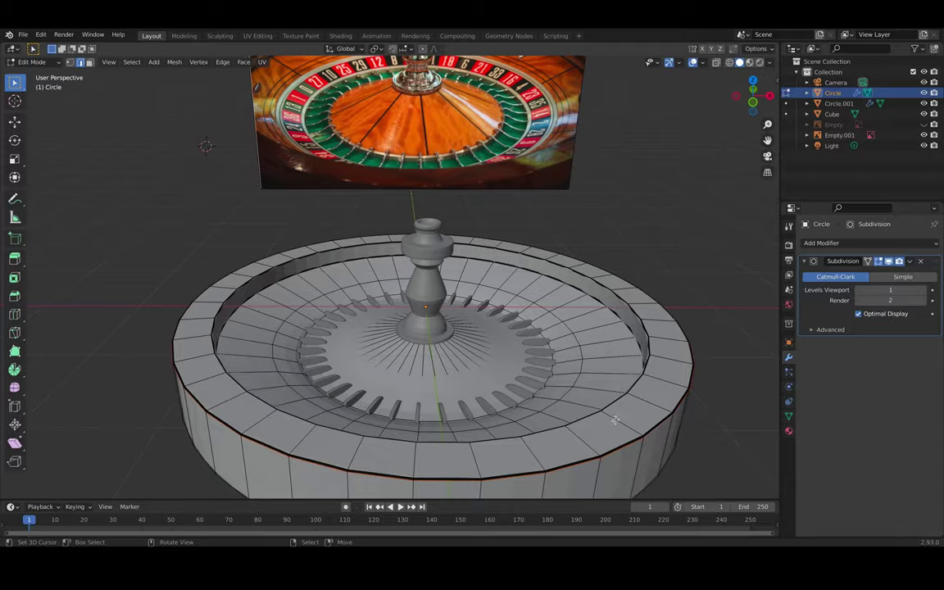
- Mark four vertical edges spaced around the bowl's outer wall as seams
{"action": "middle_click_drag", "start_coordinate": [629, 454], "coordinate": [454, 393]}
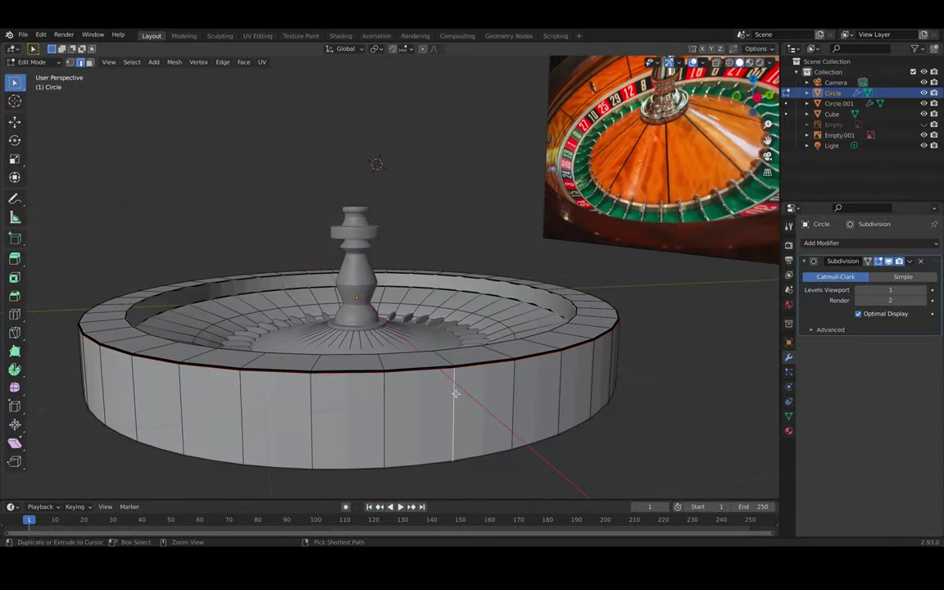
{"action": "key", "text": "ctrl+e"}
{"action": "left_click", "coordinate": [424, 404]}
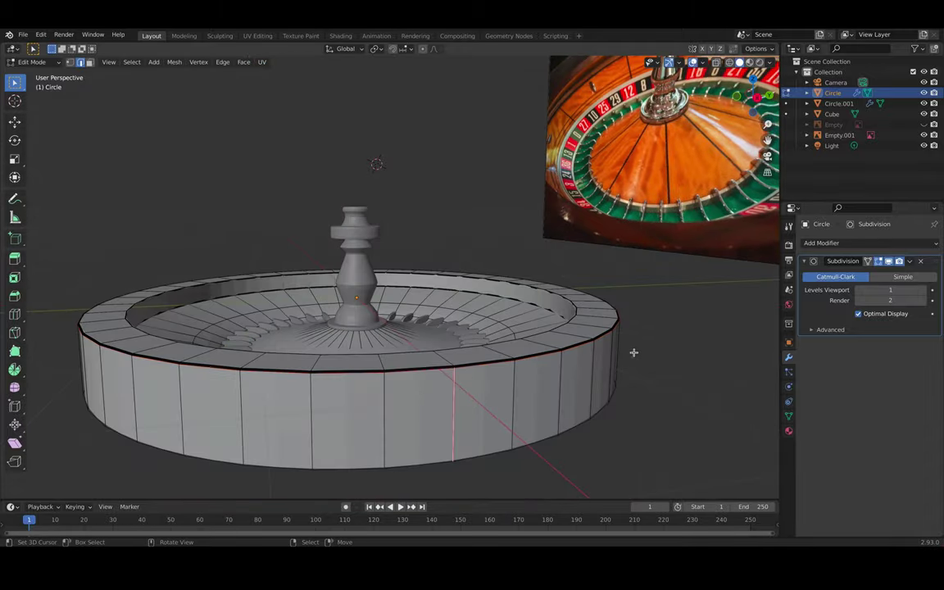
{"action": "middle_click_drag", "start_coordinate": [631, 351], "coordinate": [362, 344]}
{"action": "key", "text": "ctrl+e"}
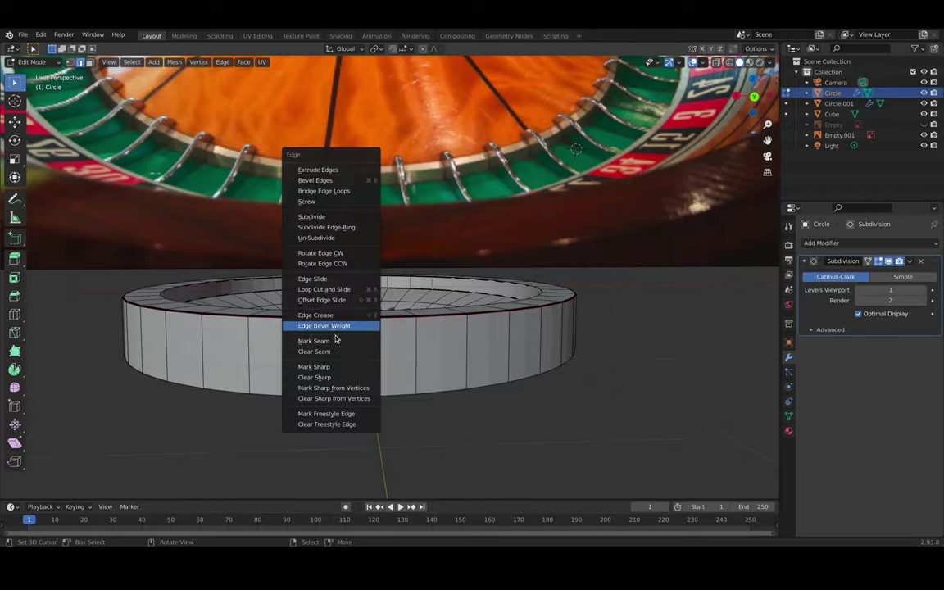
{"action": "left_click", "coordinate": [338, 341]}
{"action": "middle_click_drag", "start_coordinate": [619, 344], "coordinate": [449, 338]}
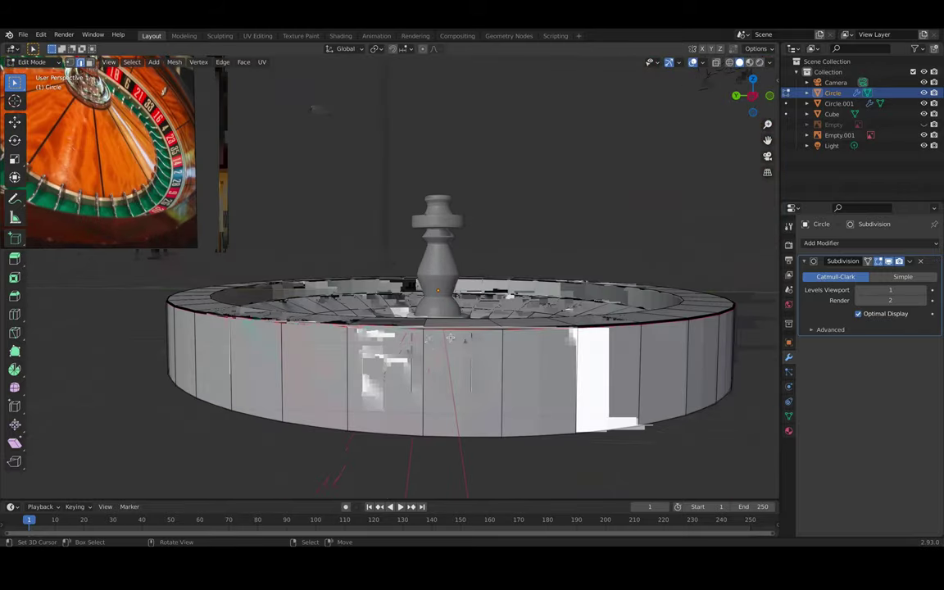
{"action": "key", "text": "ctrl+e"}
{"action": "left_click", "coordinate": [402, 353]}
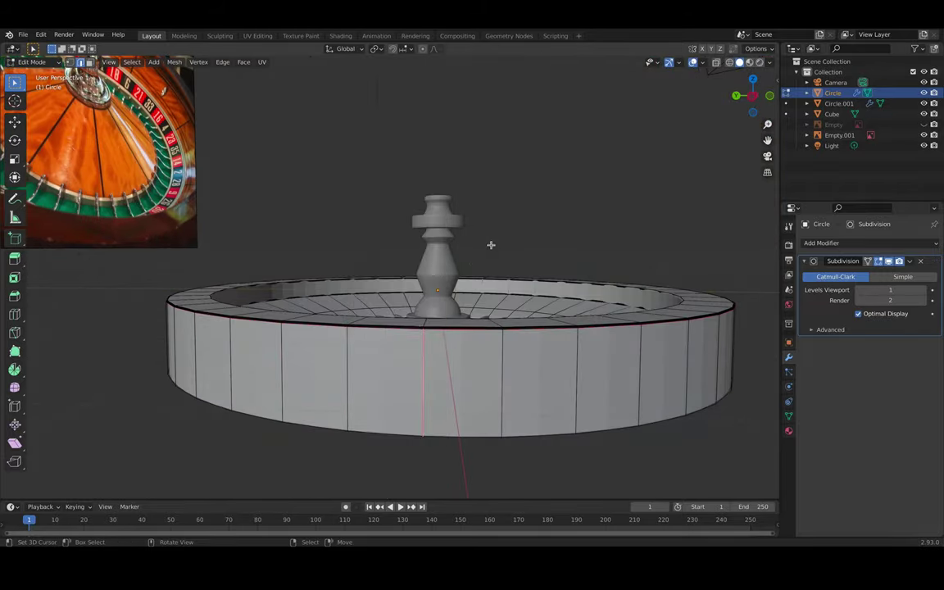
{"action": "middle_click_drag", "start_coordinate": [490, 244], "coordinate": [464, 375]}
{"action": "key", "text": "ctrl+e"}
{"action": "left_click", "coordinate": [381, 422]}
- Show and select the overhead wheel reference image and leave the bowl's edit mode
{"action": "left_click", "coordinate": [901, 126]}
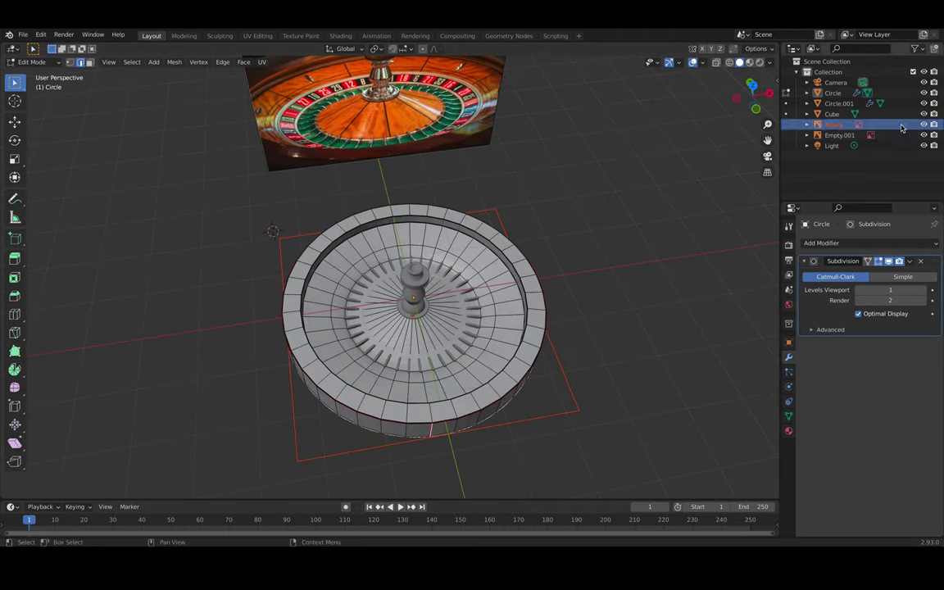
{"action": "key", "text": "g"}
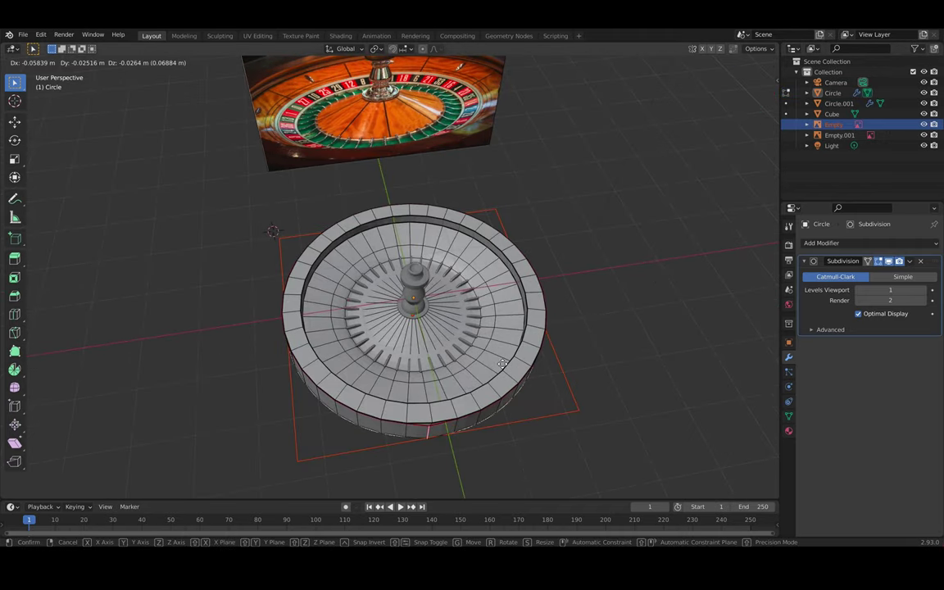
{"action": "key", "text": "Escape"}
{"action": "key", "text": "Tab"}
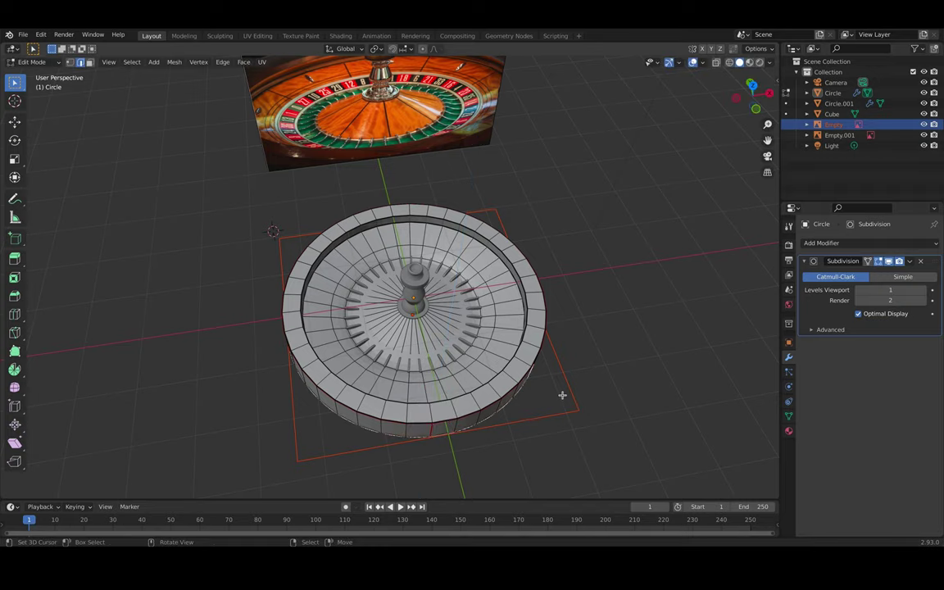
{"action": "key", "text": "g"}
{"action": "right_click", "coordinate": [567, 376]}
{"action": "middle_click_drag", "start_coordinate": [567, 376], "coordinate": [533, 275]}
{"action": "key", "text": "g"}
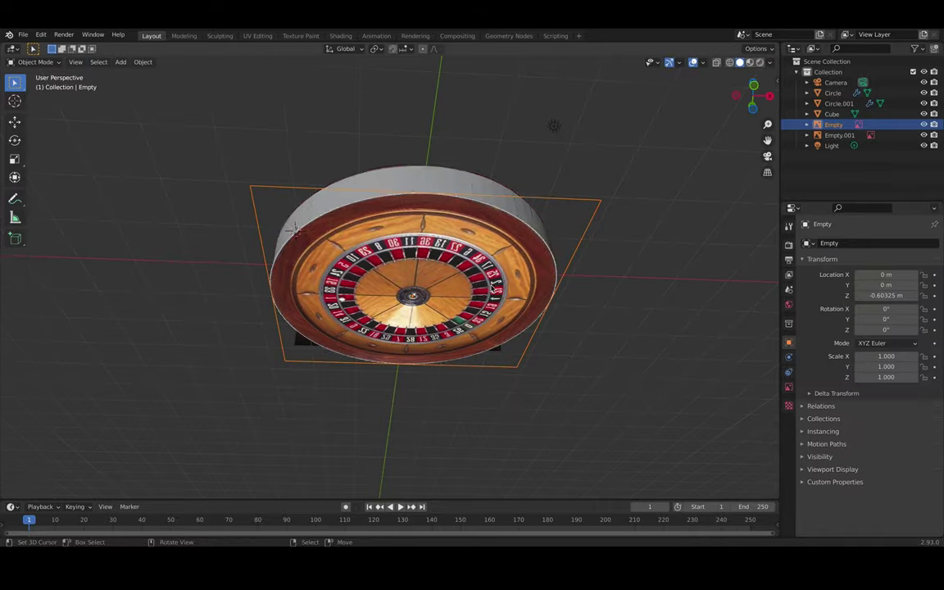
{"action": "middle_click_drag", "start_coordinate": [474, 291], "coordinate": [486, 425]}
{"action": "key", "text": "g"}
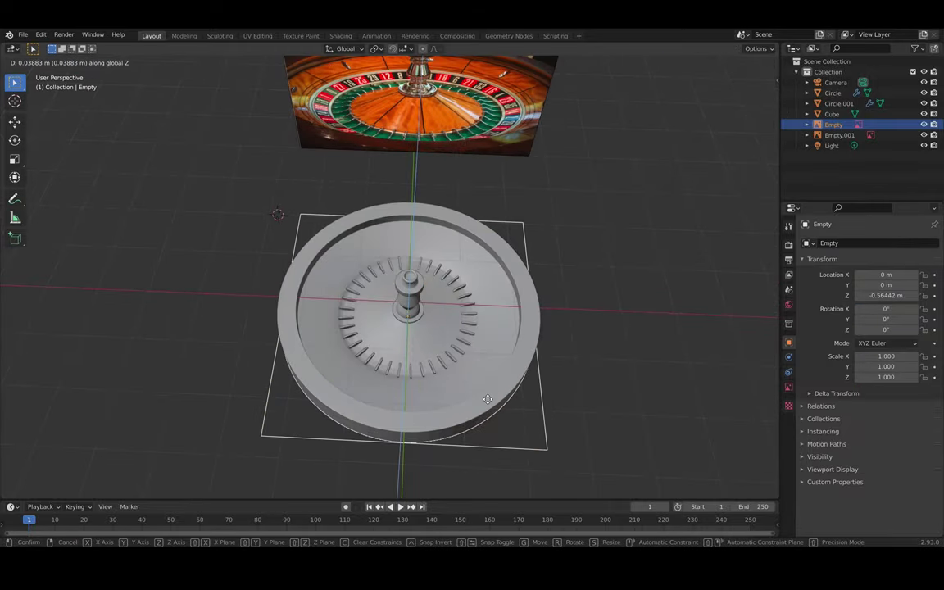
{"action": "key", "text": "Escape"}
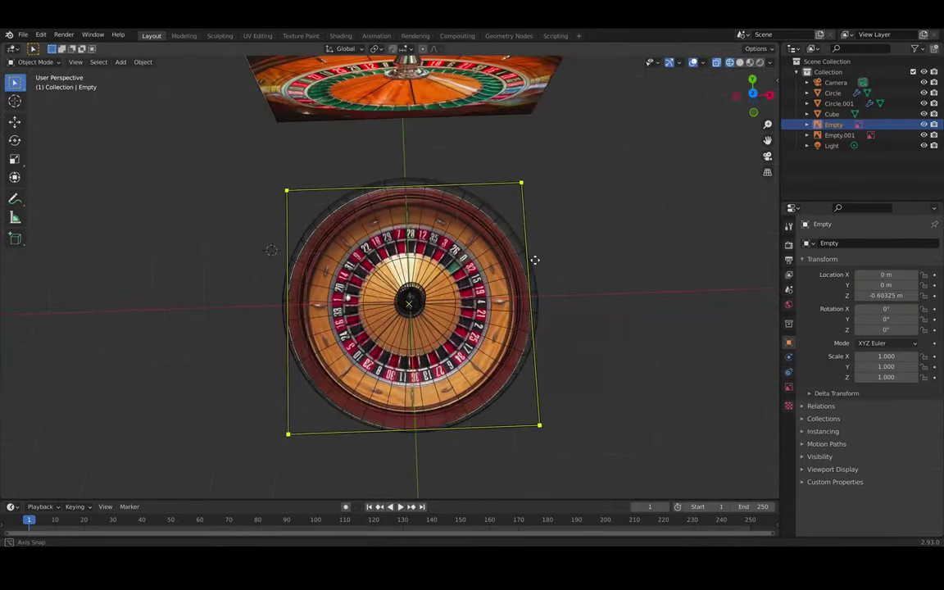
- Return to editing the bowl in wireframe shading and mark the edge loop at the base of its inner wall as a seam
{"action": "scroll", "coordinate": [438, 270], "scroll_direction": "up", "scroll_amount": 3}
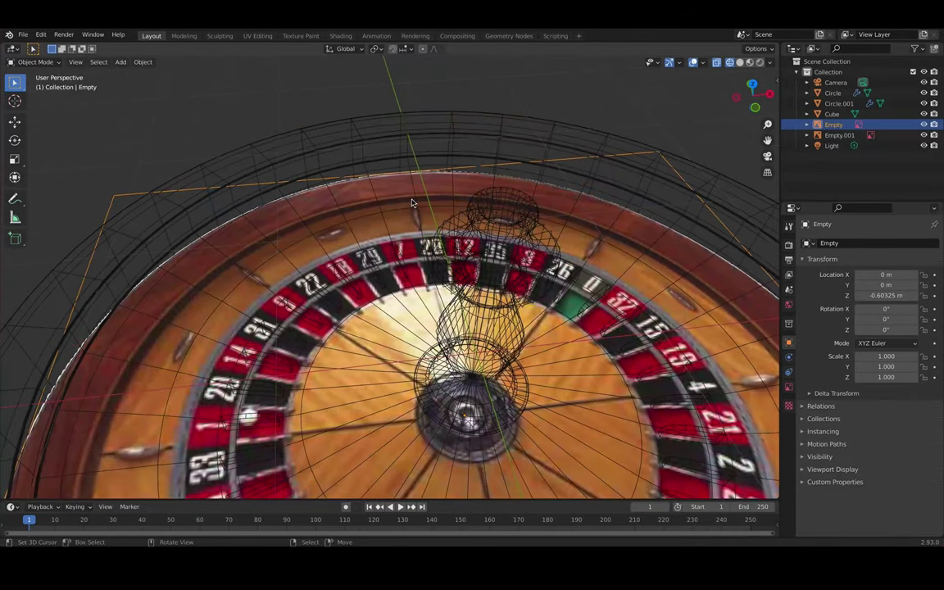
{"action": "left_click", "coordinate": [399, 176]}
{"action": "key", "text": "Tab"}
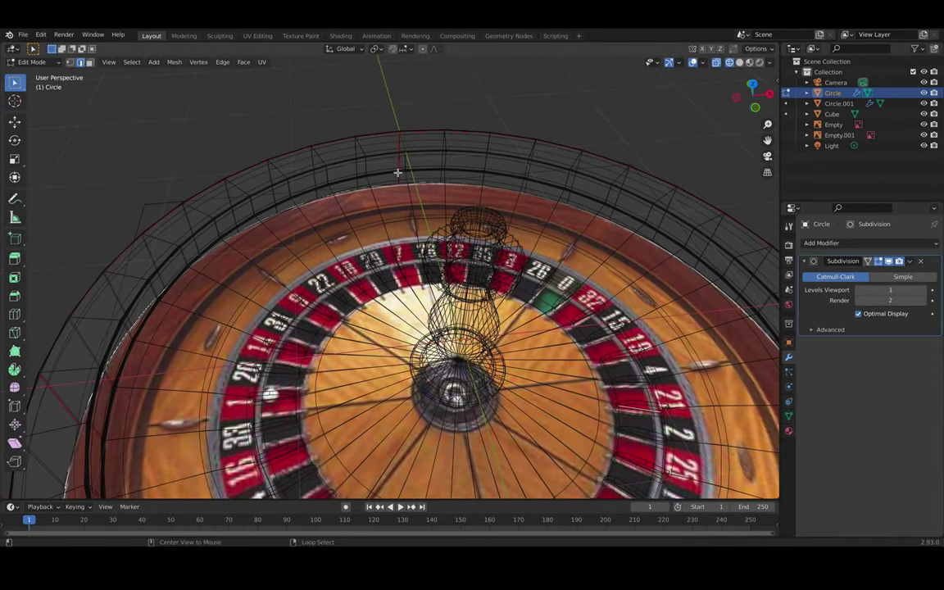
{"action": "key", "text": "ctrl+e"}
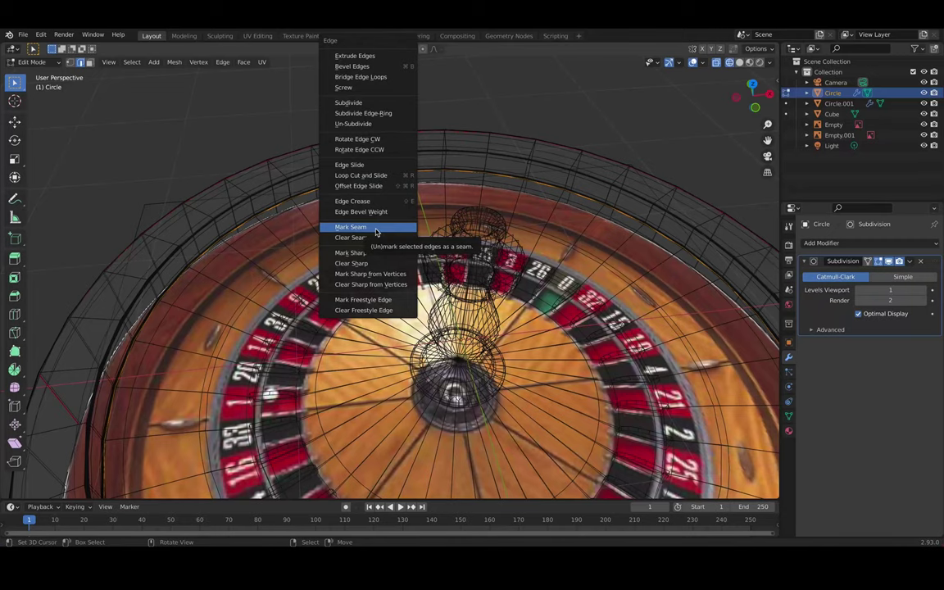
{"action": "left_click", "coordinate": [375, 233]}
- Compare the bowl with the reference from above and mark the edge loop just outside the number ring as a seam
{"action": "middle_click_drag", "start_coordinate": [375, 233], "coordinate": [379, 259]}
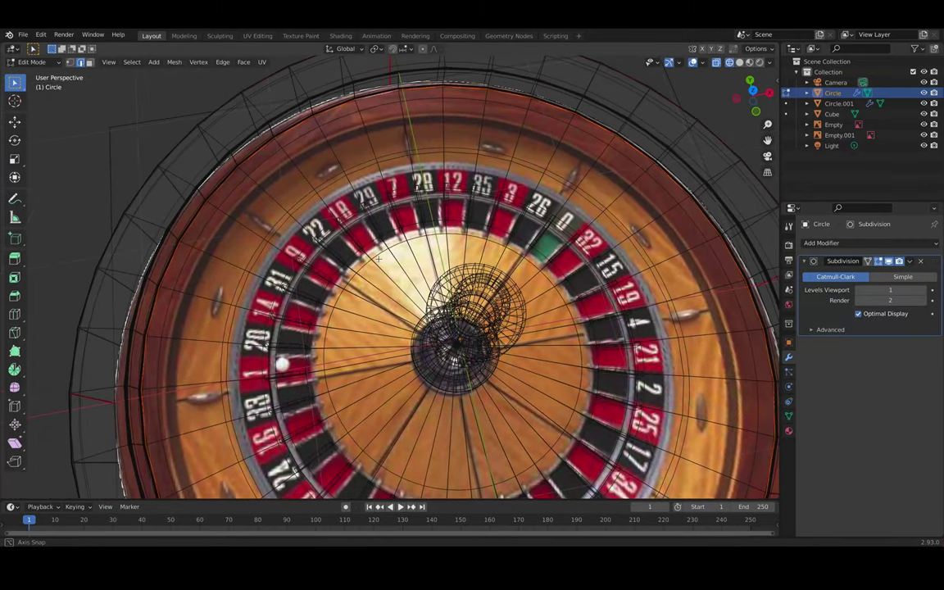
{"action": "key", "text": "KP_7"}
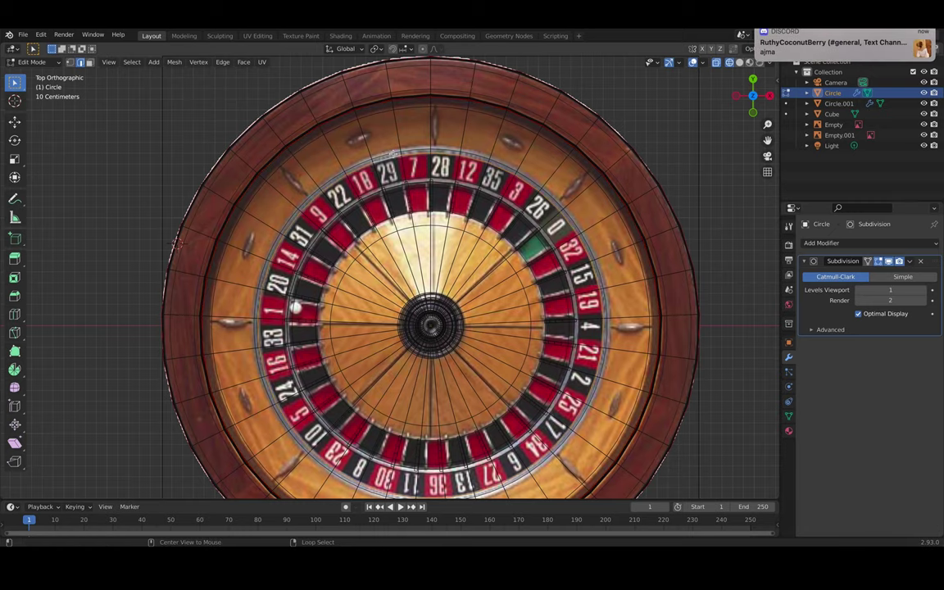
{"action": "scroll", "coordinate": [391, 153], "scroll_direction": "up", "scroll_amount": 4}
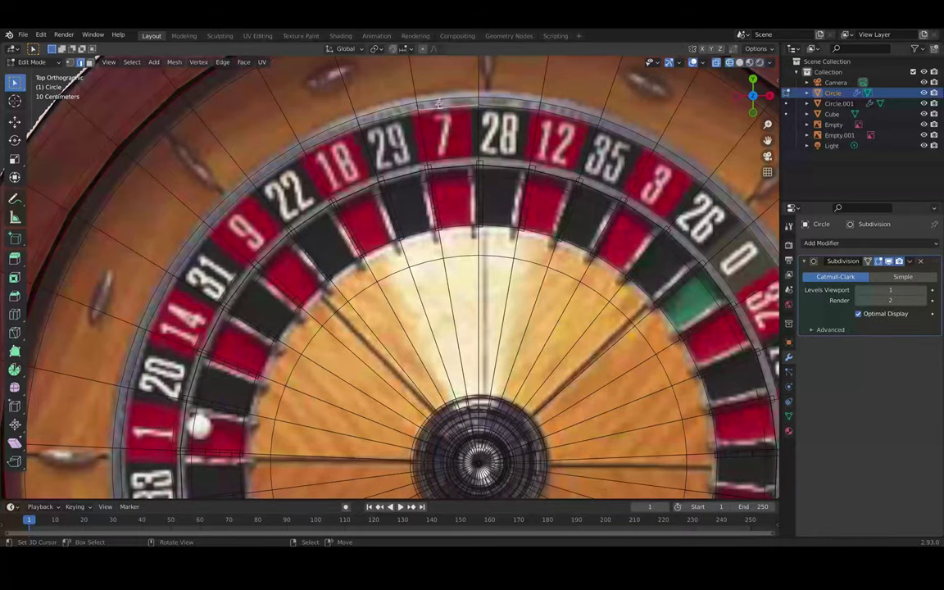
{"action": "middle_click_drag", "start_coordinate": [414, 104], "coordinate": [368, 238]}
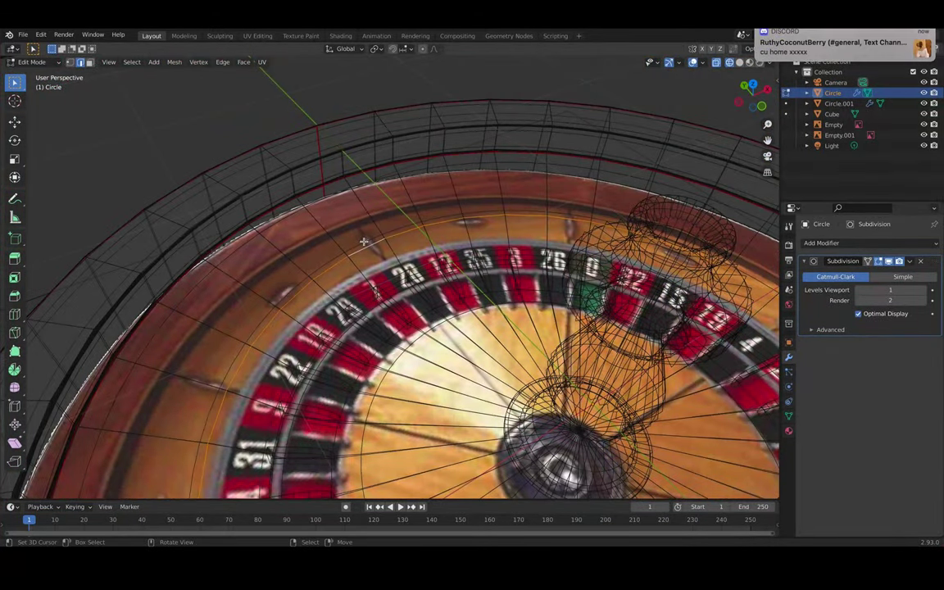
{"action": "key", "text": "ctrl+e"}
{"action": "left_click", "coordinate": [325, 244]}
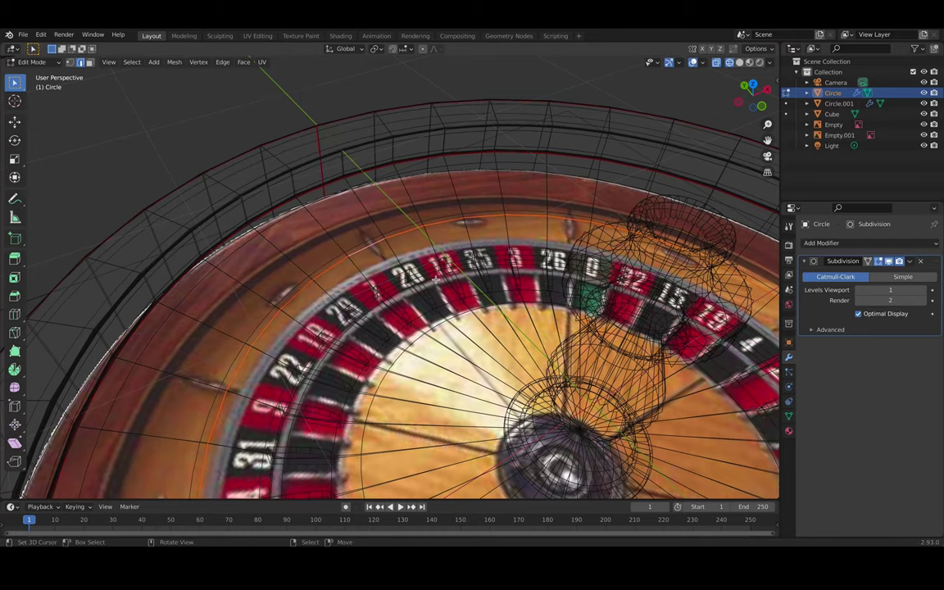
- Switch to the UV Editing workspace, select the bowl's entire mesh and unwrap it along the marked seams
{"action": "key", "text": "KP_7"}
{"action": "scroll", "coordinate": [440, 274], "scroll_direction": "down", "scroll_amount": 3}
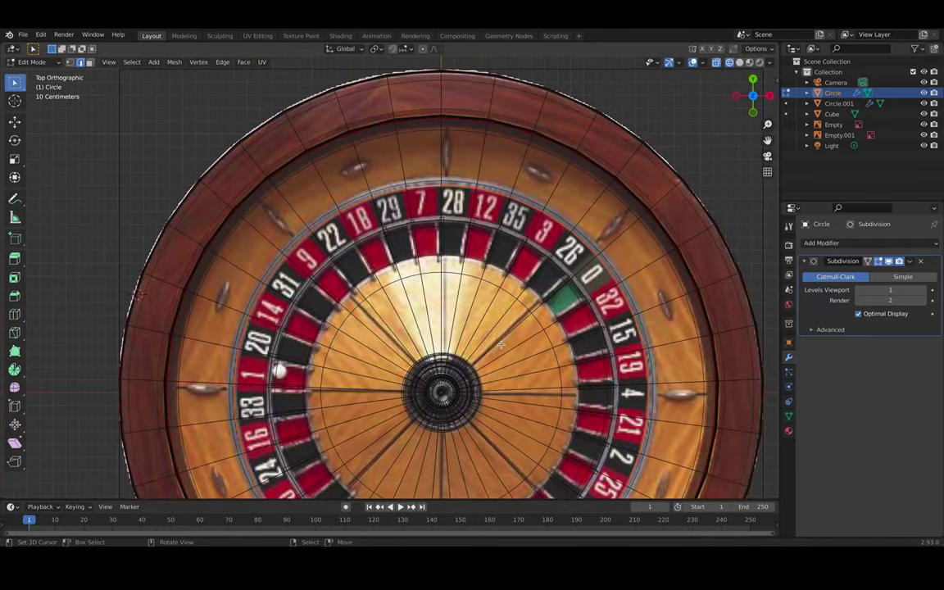
{"action": "middle_click_drag", "start_coordinate": [503, 360], "coordinate": [448, 205], "text": "shift"}
{"action": "scroll", "coordinate": [448, 209], "scroll_direction": "down", "scroll_amount": 2}
{"action": "middle_click_drag", "start_coordinate": [465, 332], "coordinate": [473, 256]}
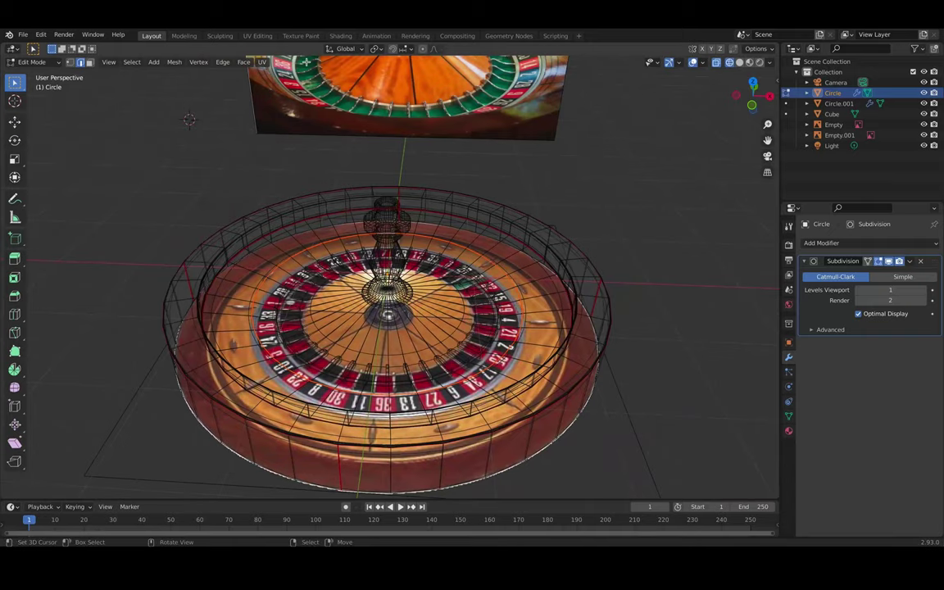
{"action": "left_click", "coordinate": [259, 36]}
{"action": "key", "text": "a"}
{"action": "key", "text": "u"}
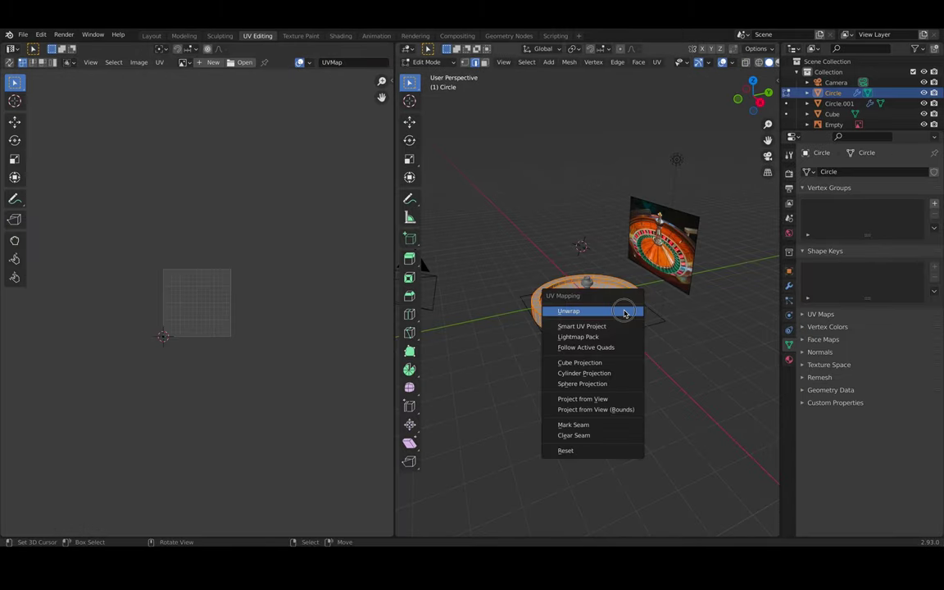
{"action": "left_click", "coordinate": [624, 310]}
{"action": "scroll", "coordinate": [189, 332], "scroll_direction": "up", "scroll_amount": 6}
{"action": "scroll", "coordinate": [189, 333], "scroll_direction": "down", "scroll_amount": 4}
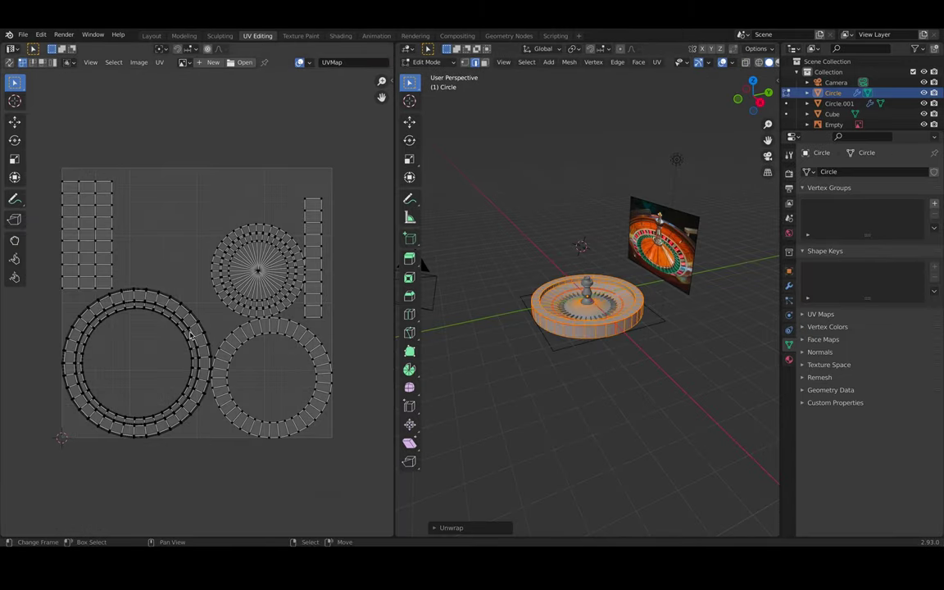
- Switch to Photoshop and copy the entire wood.jpeg image into the UV4.png document
{"action": "key", "text": "super+Tab"}
{"action": "key", "text": "super+Tab"}
{"action": "key", "text": "super+Tab"}
{"action": "key", "text": "super+Tab"}
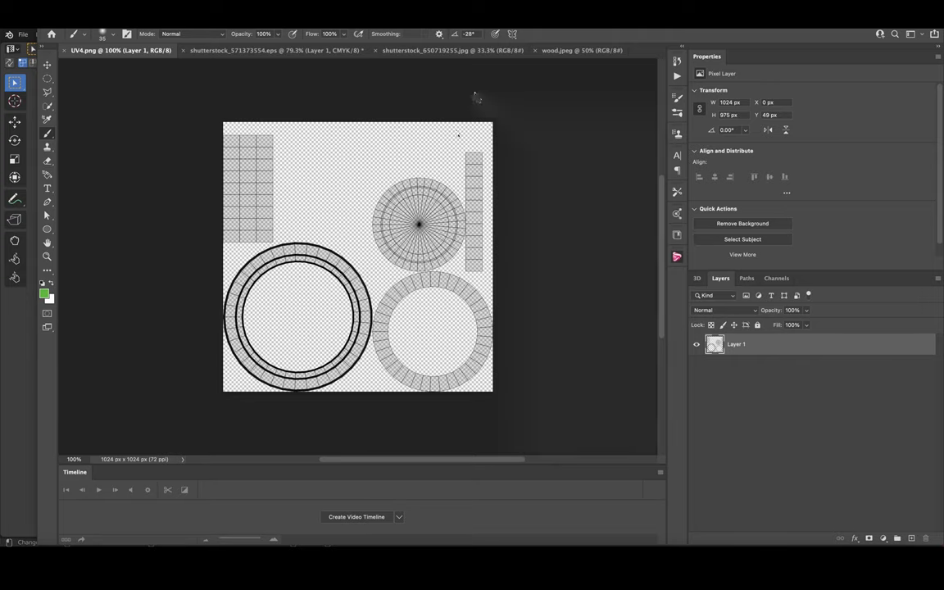
{"action": "left_click", "coordinate": [563, 50]}
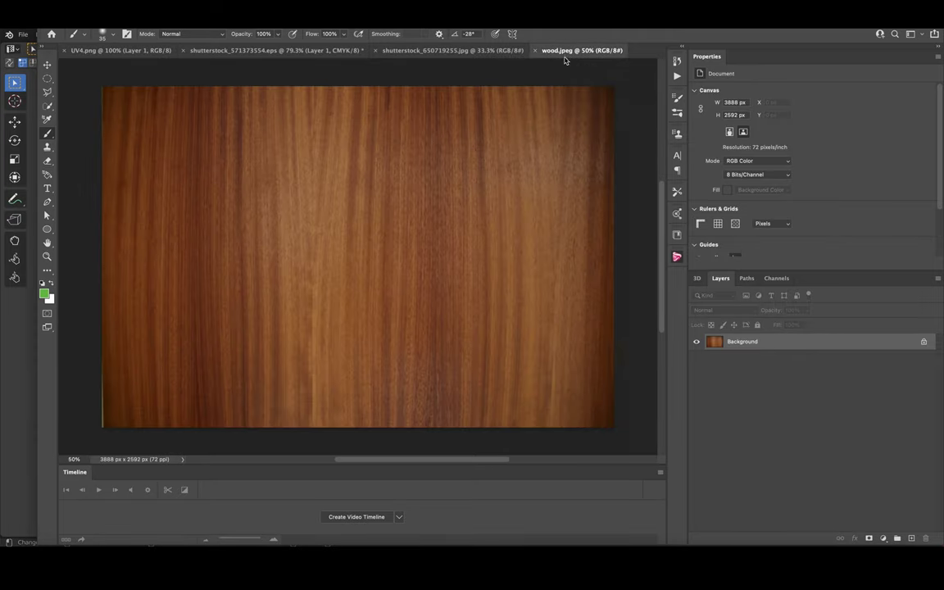
{"action": "key", "text": "super+a"}
{"action": "key", "text": "super+c"}
{"action": "key", "text": "ctrl+Tab"}
{"action": "key", "text": "super+v"}
- Rotate the pasted wood texture 90°, scale it to about 12.35% and place it over the rectangular grid of outer-wall strips
{"action": "key", "text": "super+t"}
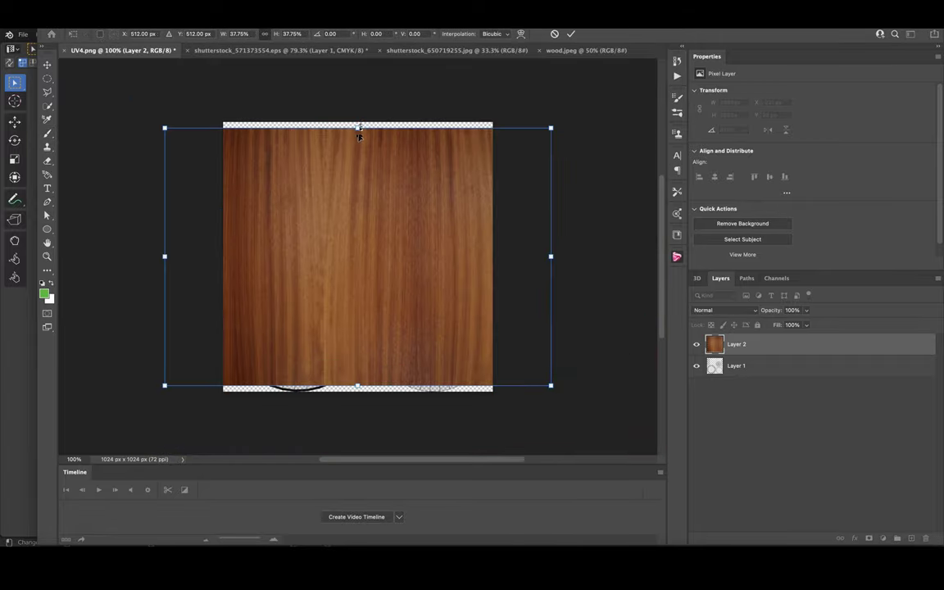
{"action": "left_click_drag", "start_coordinate": [358, 136], "coordinate": [358, 190], "text": "alt"}
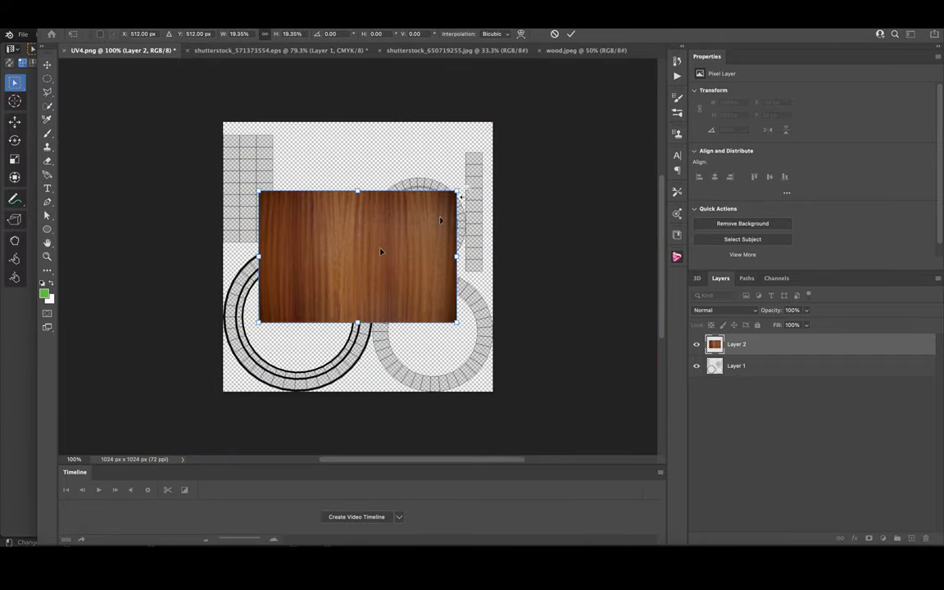
{"action": "left_click_drag", "start_coordinate": [463, 187], "coordinate": [411, 338], "text": "shift"}
{"action": "left_click_drag", "start_coordinate": [393, 319], "coordinate": [321, 283]}
{"action": "left_click_drag", "start_coordinate": [354, 320], "coordinate": [301, 259]}
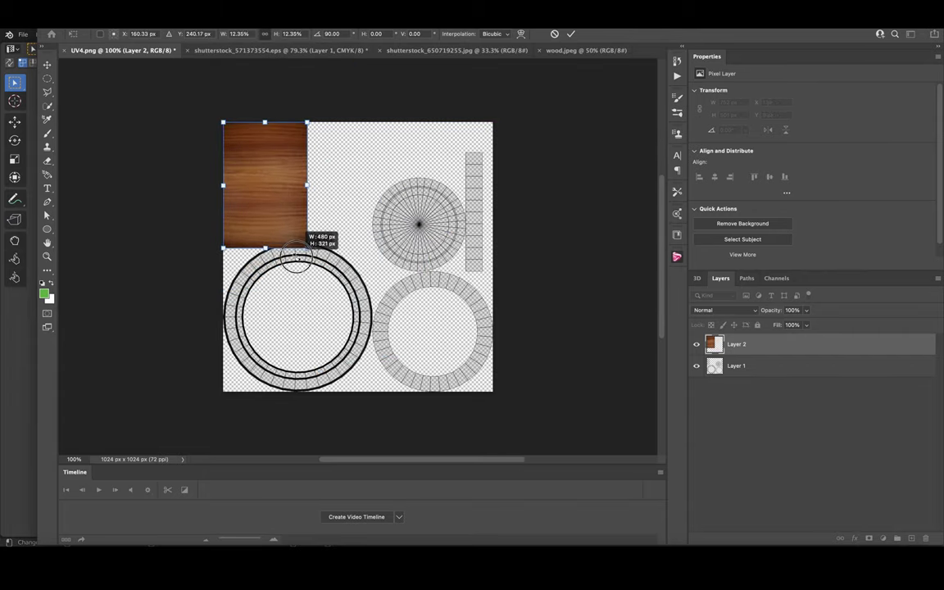
{"action": "left_click_drag", "start_coordinate": [289, 223], "coordinate": [258, 228]}
{"action": "key", "text": "Return"}
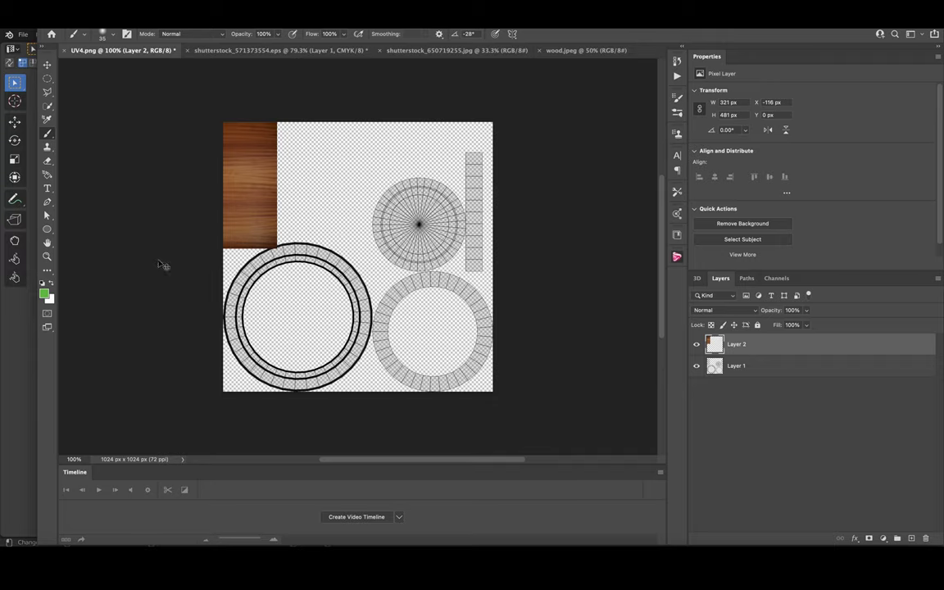
- Move the wood layer beneath the UV layout layer and nudge it to align with the outer-wall strips
{"action": "key", "text": "ctrl+bracketleft"}
{"action": "key", "text": "Down"}
{"action": "key", "text": "Down"}
{"action": "key", "text": "Down"}
{"action": "key", "text": "Down"}
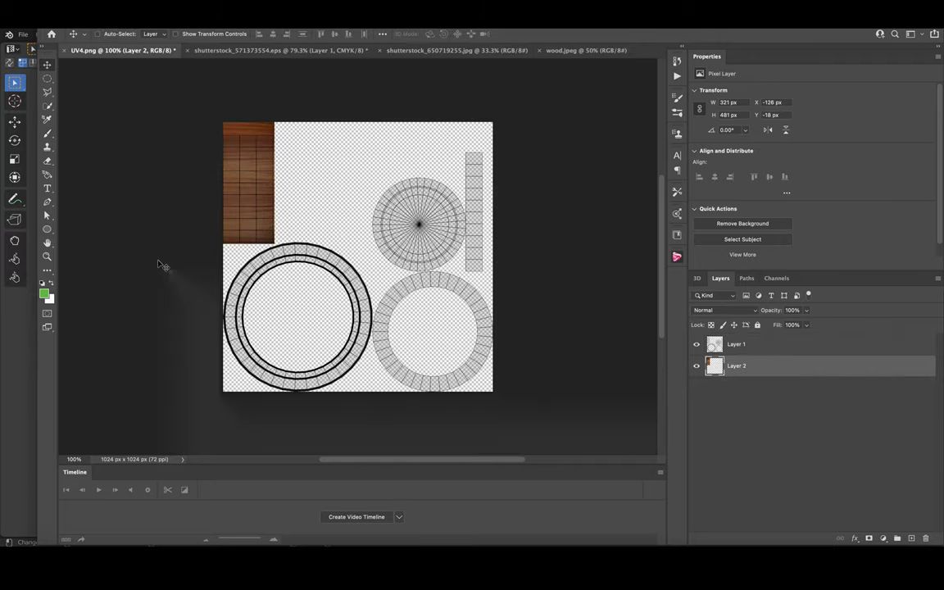
- Duplicate the wood texture over the separate single-column UV strip and nudge the copy into alignment
{"action": "left_click_drag", "start_coordinate": [243, 198], "coordinate": [552, 204], "text": "alt"}
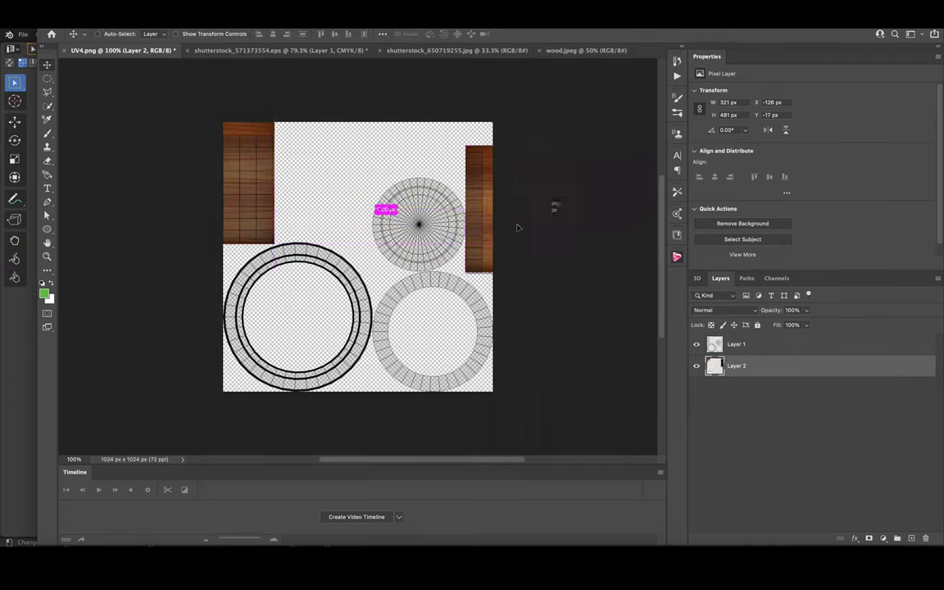
{"action": "scroll", "coordinate": [552, 204], "scroll_direction": "up", "scroll_amount": 5, "text": "alt"}
{"action": "scroll", "coordinate": [490, 271], "scroll_direction": "down", "scroll_amount": 5}
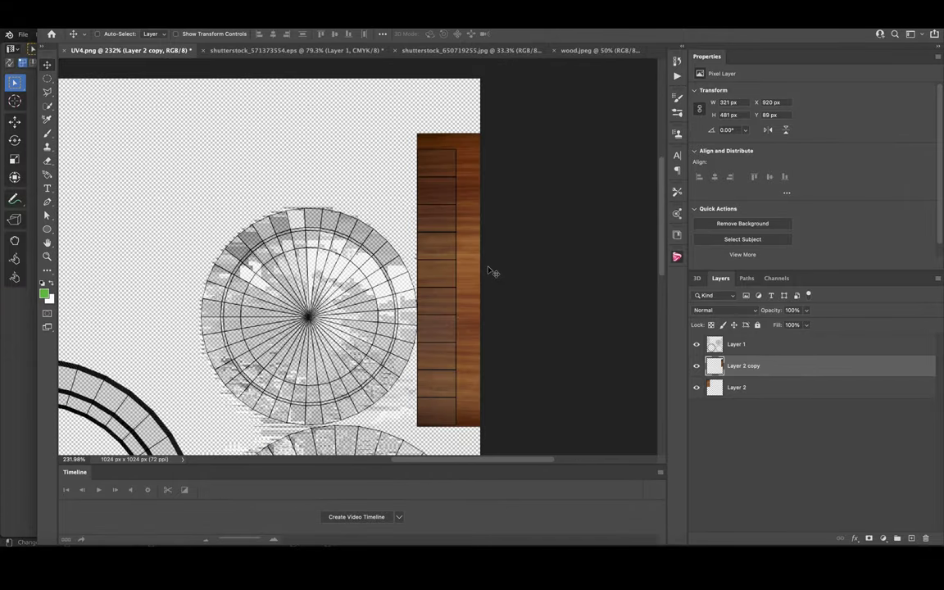
{"action": "key", "text": "Right"}
{"action": "key", "text": "Right"}
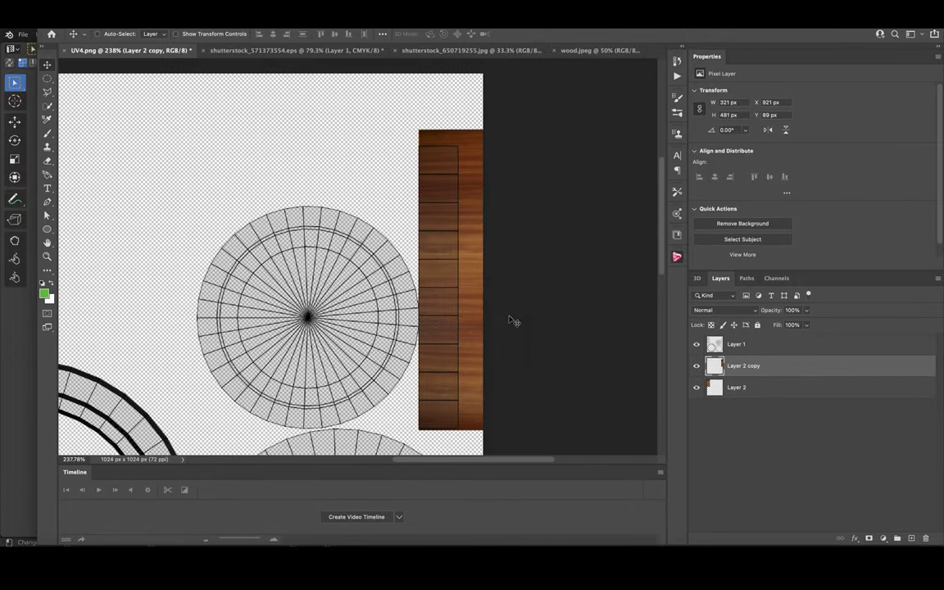
- Copy the roulette number ring from shutterstock_571373554.eps and paste it into UV4.png
{"action": "left_click", "coordinate": [377, 51]}
{"action": "key", "text": "super+a"}
{"action": "key", "text": "super+c"}
{"action": "left_click", "coordinate": [170, 50]}
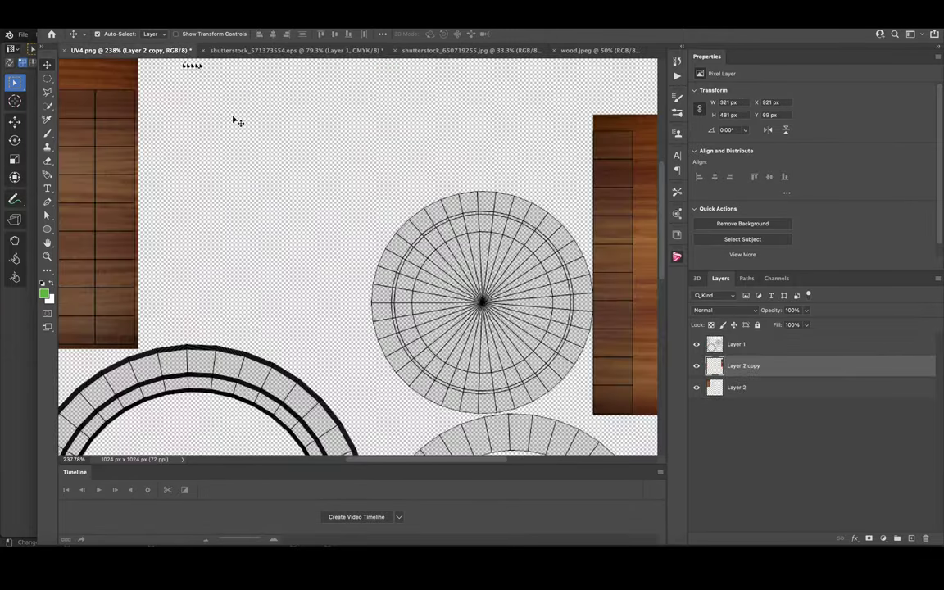
{"action": "key", "text": "super+minus"}
{"action": "key", "text": "super+minus"}
{"action": "key", "text": "super+v"}
- Scale the number ring to about 355 px across and fit it over the circular spoked UV island
{"action": "key", "text": "super+t"}
{"action": "left_click_drag", "start_coordinate": [464, 173], "coordinate": [449, 247], "text": "alt"}
{"action": "left_click_drag", "start_coordinate": [415, 363], "coordinate": [414, 314]}
{"action": "scroll", "coordinate": [414, 316], "scroll_direction": "up", "scroll_amount": 5, "text": "alt"}
{"action": "scroll", "coordinate": [413, 318], "scroll_direction": "up", "scroll_amount": 1, "text": "alt"}
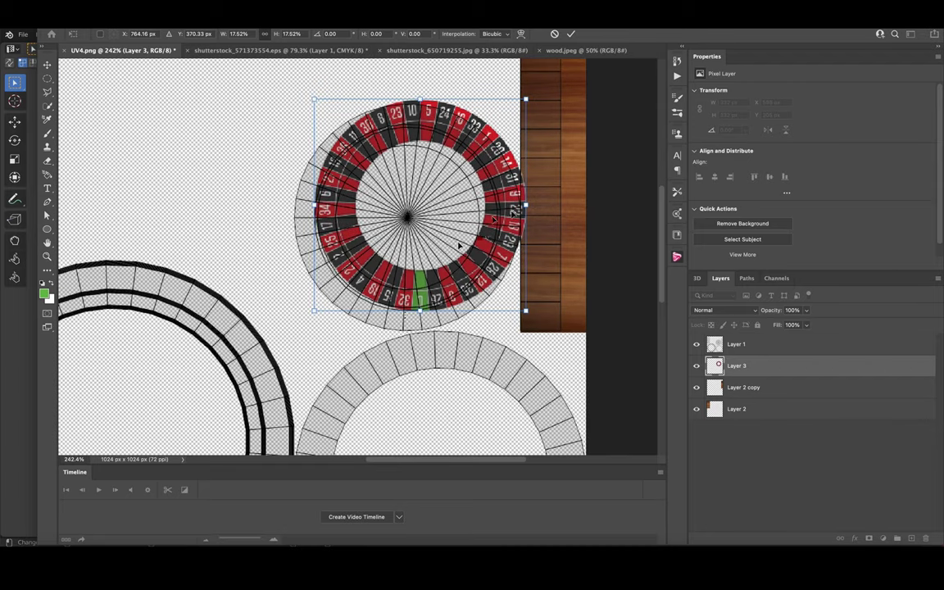
{"action": "mouse_move", "coordinate": [513, 212]}
{"action": "left_mouse_down"}
{"action": "mouse_move", "coordinate": [500, 218]}
{"action": "mouse_move", "coordinate": [520, 215]}
{"action": "left_mouse_up"}
{"action": "left_click_drag", "start_coordinate": [411, 318], "coordinate": [410, 329]}
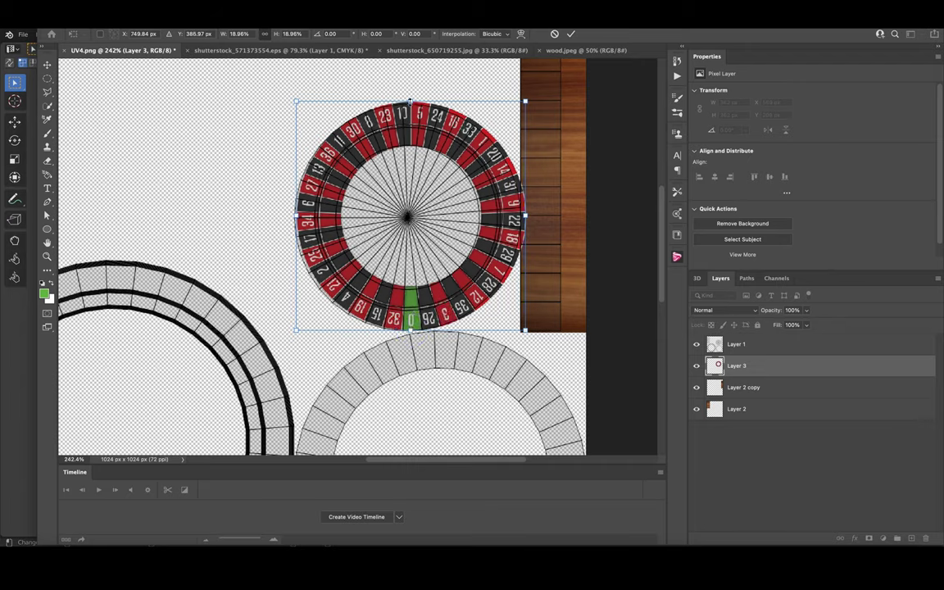
{"action": "left_click_drag", "start_coordinate": [409, 101], "coordinate": [408, 104]}
{"action": "key", "text": "Return"}
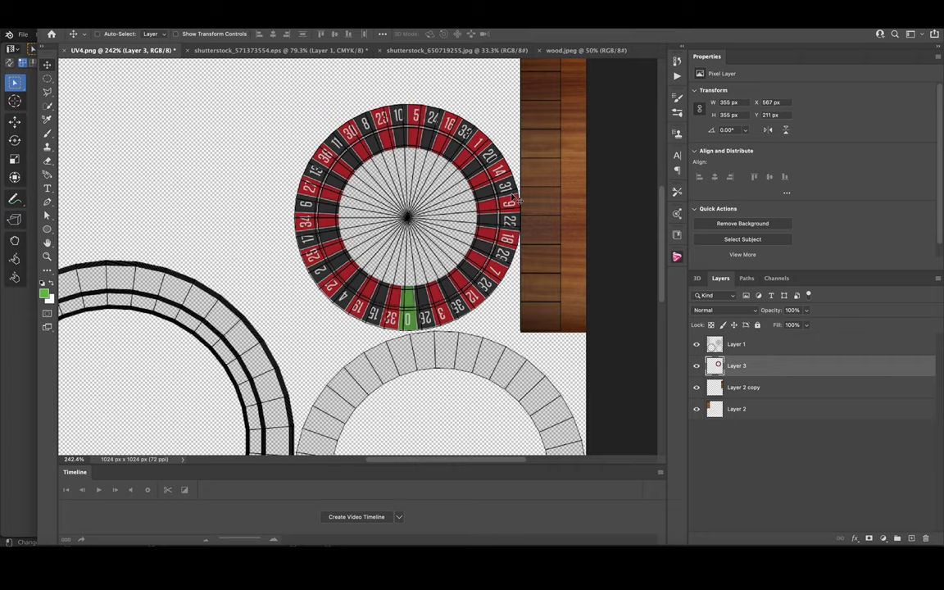
- Rotate the number ring slightly so its pockets line up with the radial UV lines
{"action": "key", "text": "ctrl+t"}
{"action": "left_click_drag", "start_coordinate": [529, 101], "coordinate": [525, 96]}
{"action": "key", "text": "Return"}
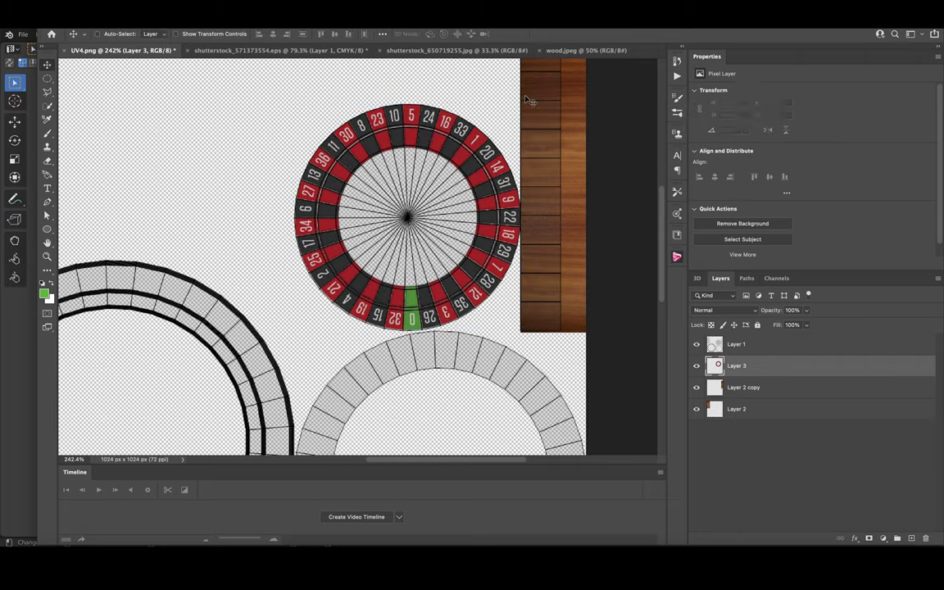
- Copy the whole burl wood image from shutterstock_650719255.jpg and paste it into UV4.png
{"action": "scroll", "coordinate": [438, 283], "scroll_direction": "down", "scroll_amount": 5, "text": "alt"}
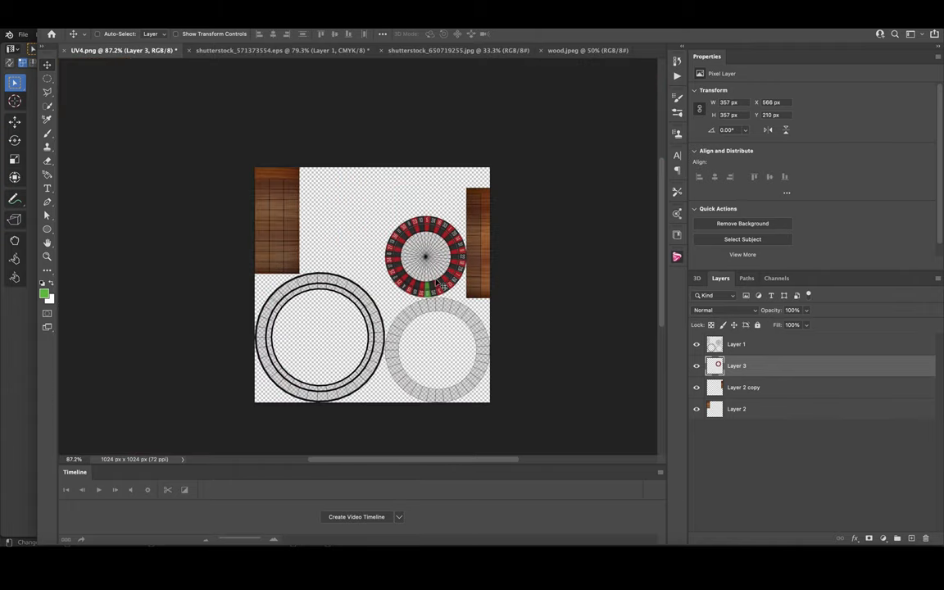
{"action": "left_click", "coordinate": [308, 51]}
{"action": "left_click", "coordinate": [440, 52]}
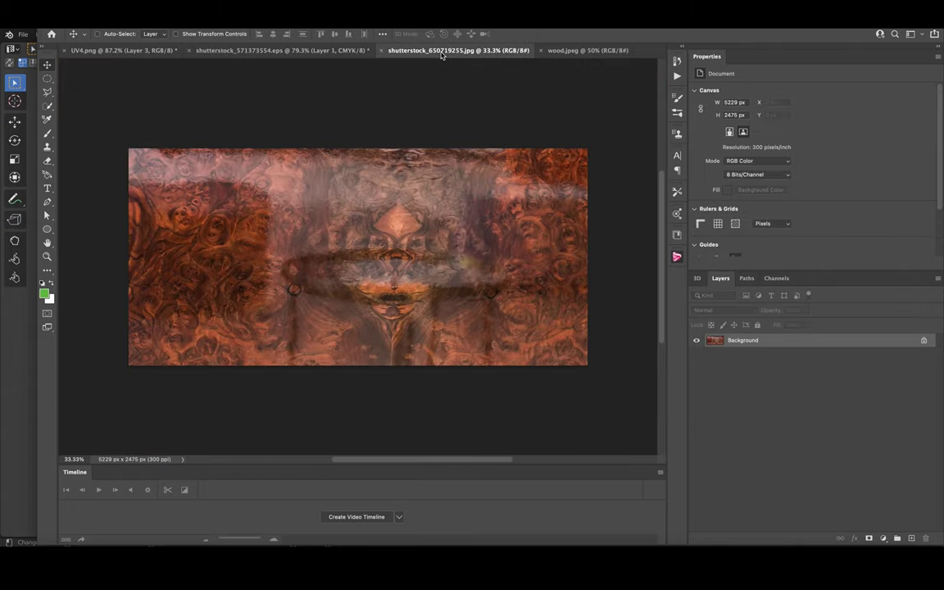
{"action": "key", "text": "super+a"}
{"action": "left_click", "coordinate": [136, 50]}
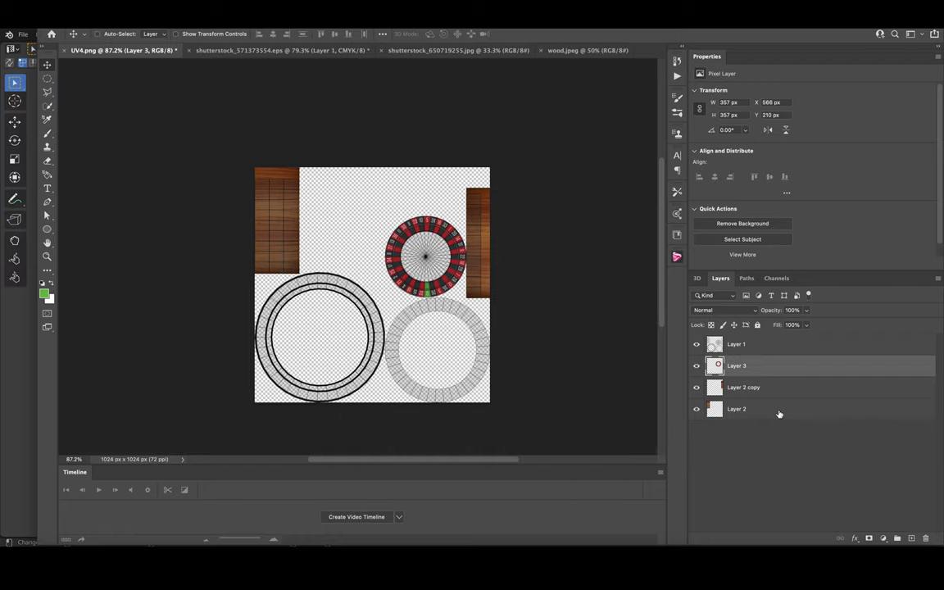
{"action": "key", "text": "ctrl+v"}
- Scale the burl wood layer to about 1223 × 579 px and fit it over the large double-ring UV island
{"action": "key", "text": "super+t"}
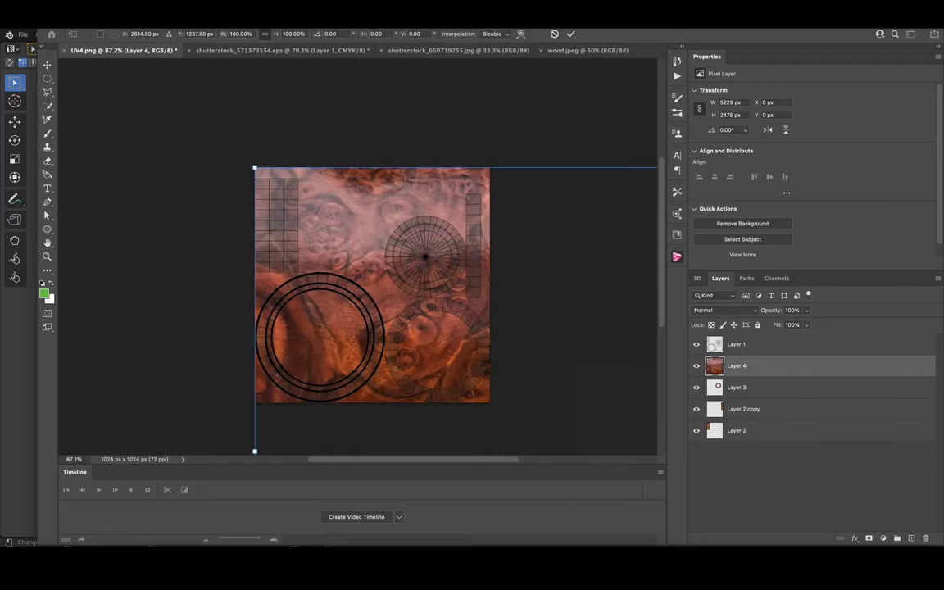
{"action": "left_click_drag", "start_coordinate": [498, 353], "coordinate": [332, 290]}
{"action": "left_click_drag", "start_coordinate": [440, 105], "coordinate": [172, 325], "text": "alt"}
{"action": "left_click_drag", "start_coordinate": [259, 386], "coordinate": [259, 404]}
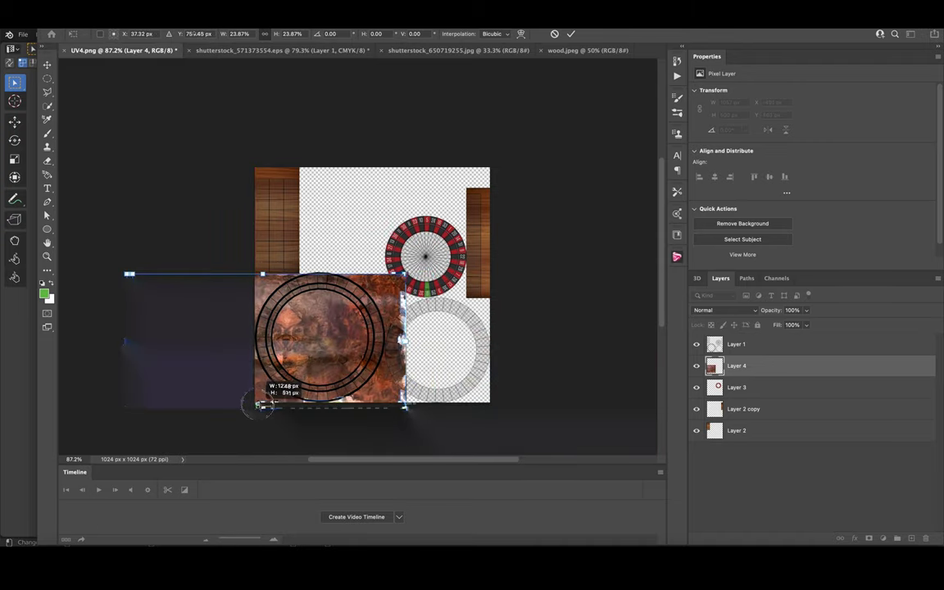
- Duplicate the burl wood over the smaller single-ring UV island and apply automatic Levels to the copy
{"action": "left_click_drag", "start_coordinate": [352, 376], "coordinate": [449, 354]}
{"action": "scroll", "coordinate": [350, 377], "scroll_direction": "up", "scroll_amount": 5, "text": "alt"}
{"action": "key", "text": "Return"}
{"action": "key", "text": "ctrl+l"}
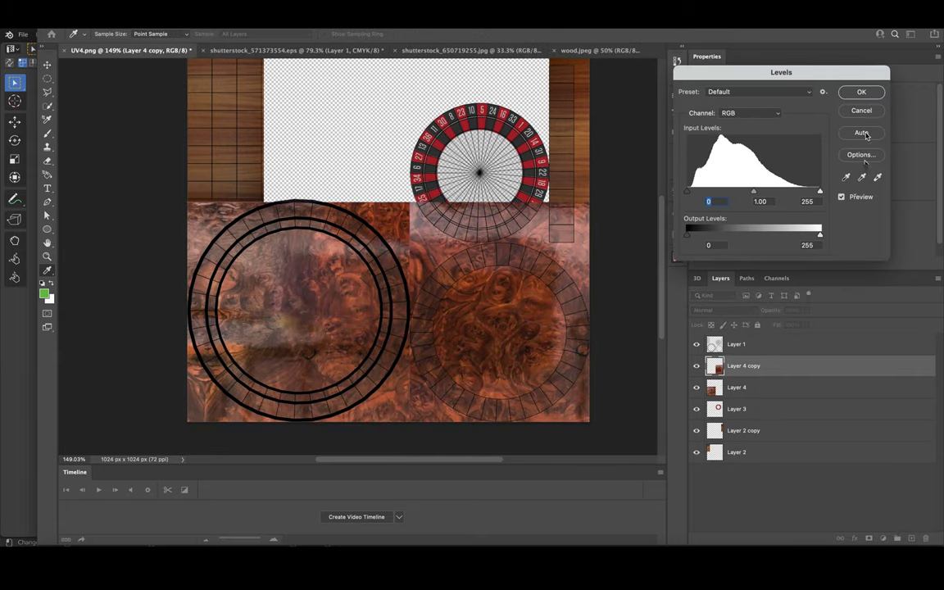
{"action": "left_click", "coordinate": [861, 93]}
- Merge Layer 4 with all layers beneath it and apply automatic Levels to the merged layer
{"action": "right_click", "coordinate": [761, 390]}
{"action": "left_click", "coordinate": [756, 407]}
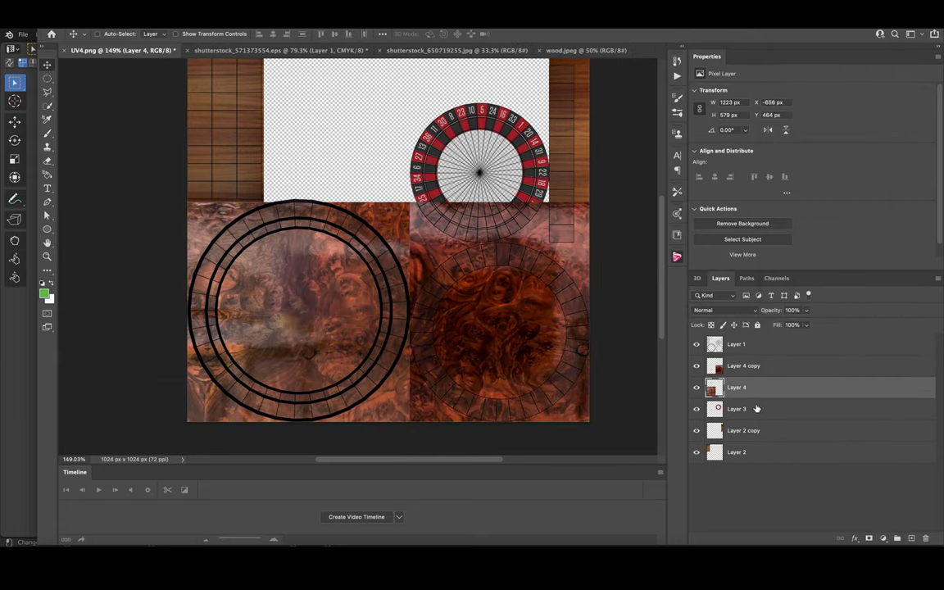
{"action": "left_click", "coordinate": [771, 453], "text": "shift"}
{"action": "key", "text": "ctrl+e"}
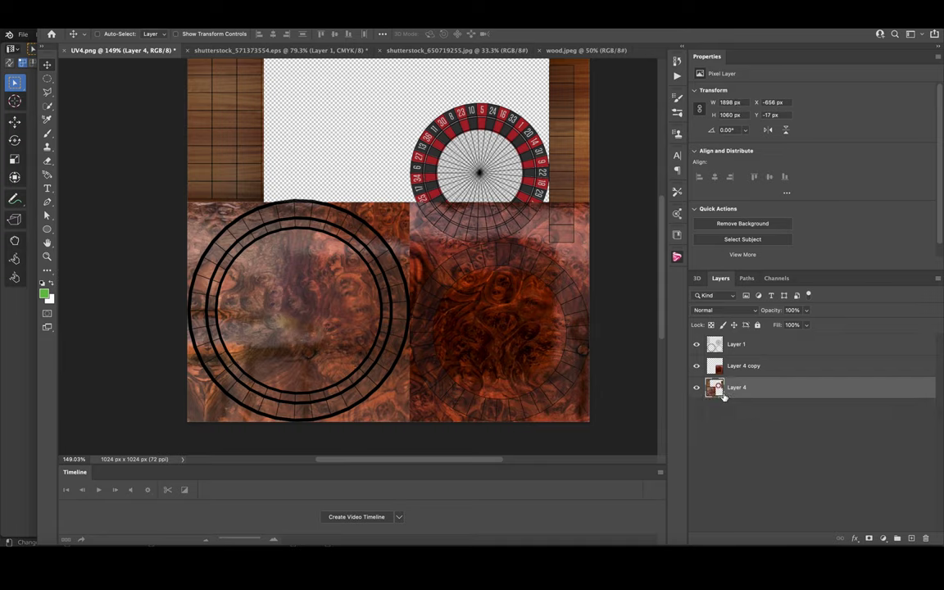
{"action": "key", "text": "ctrl+l"}
{"action": "left_click", "coordinate": [861, 133]}
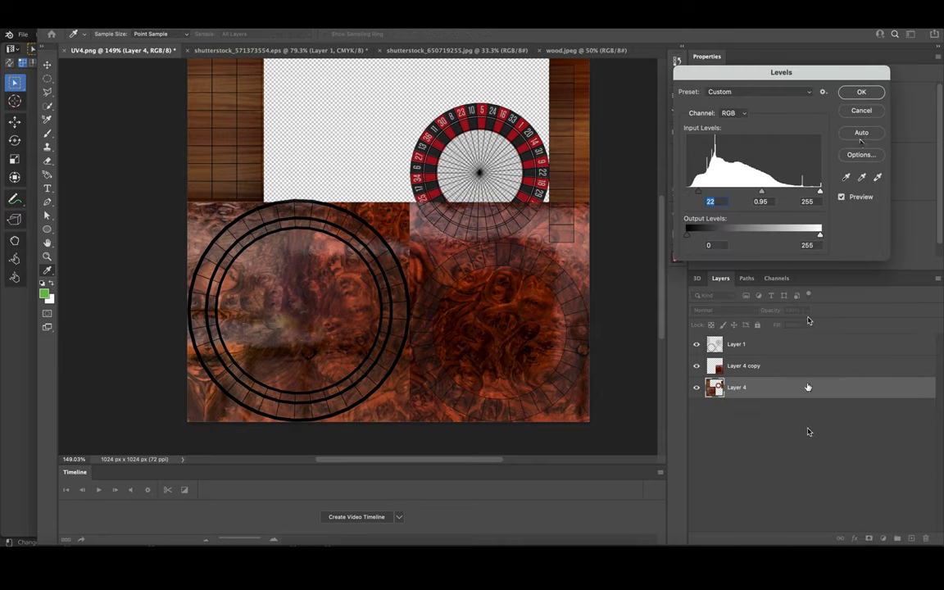
{"action": "key", "text": "Return"}
- Hide the UV line layer and move Layer 4 copy beneath Layer 4 so the number ring is uncovered
{"action": "left_click", "coordinate": [696, 345]}
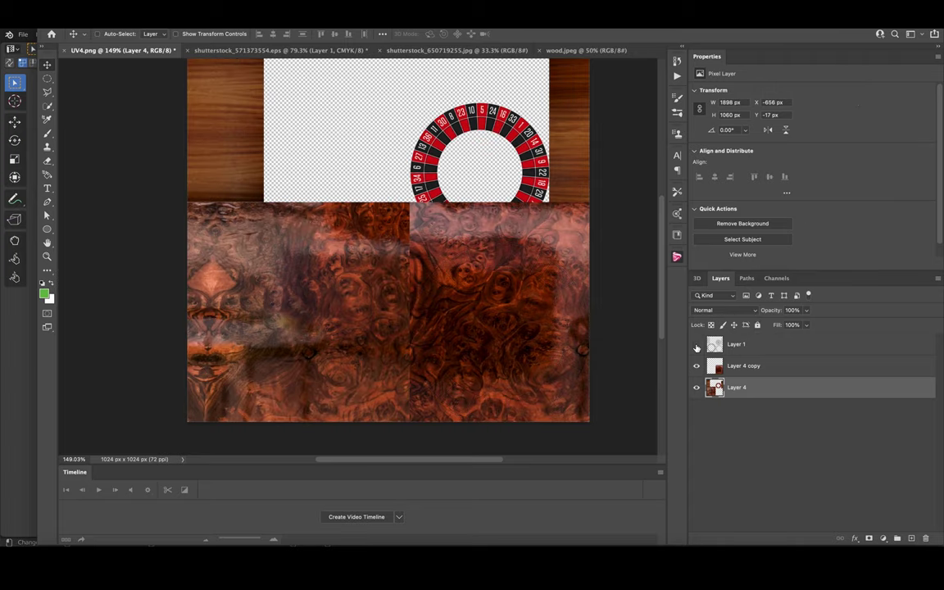
{"action": "left_click_drag", "start_coordinate": [721, 369], "coordinate": [742, 399]}
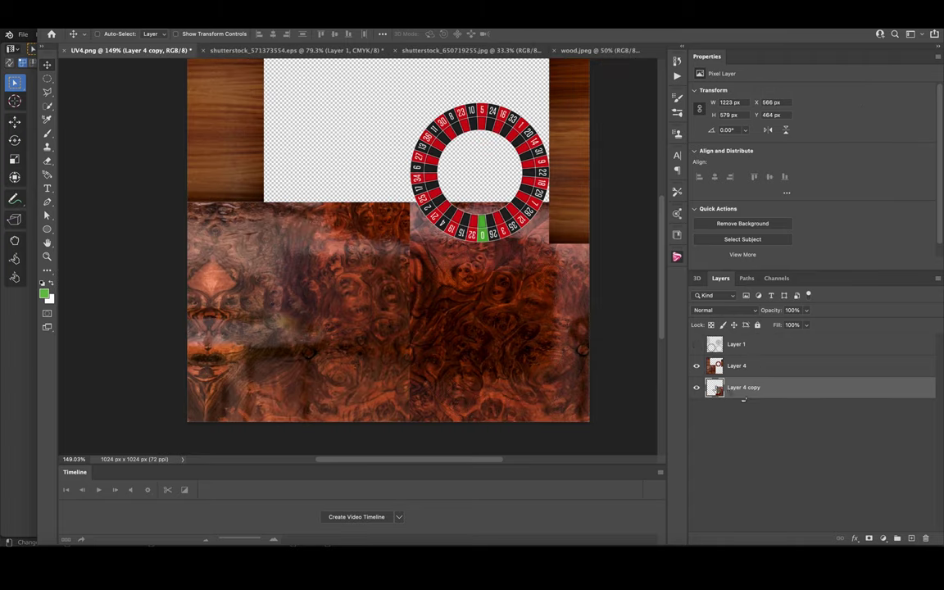
- Export the texture for web as a JPEG at quality 80 named UVtexture.jpg in the Images folder
{"action": "key", "text": "super+alt+shift+s"}
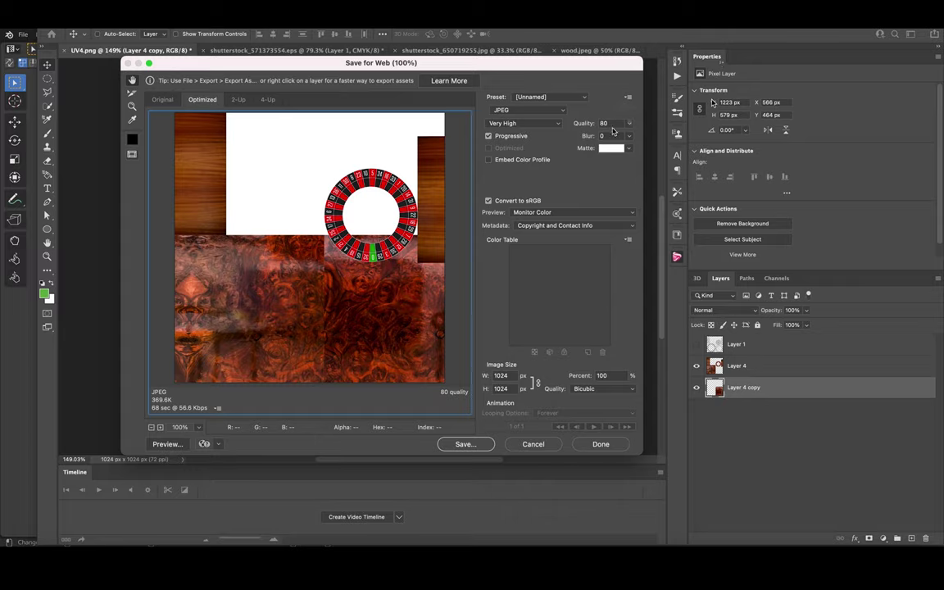
{"action": "left_click", "coordinate": [465, 443]}
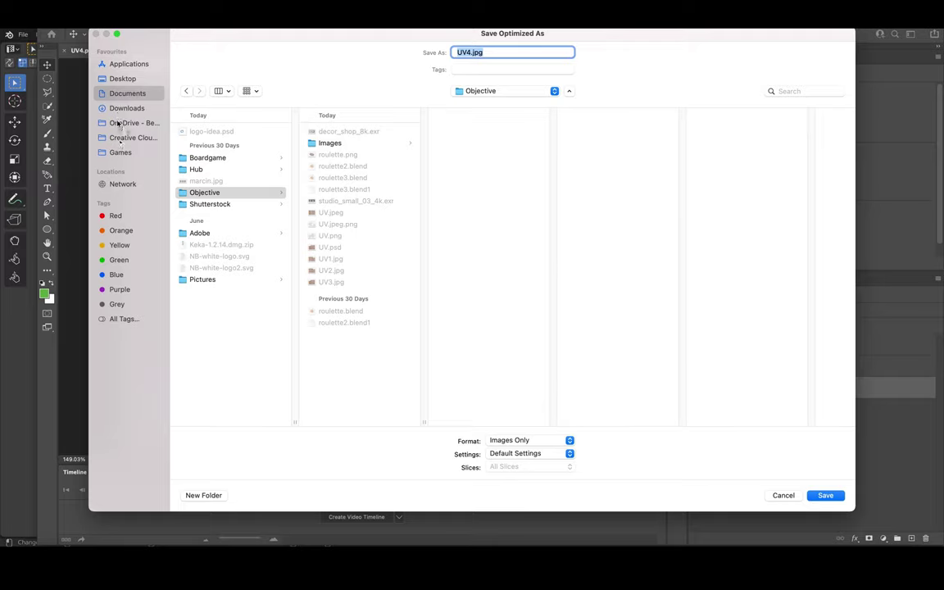
{"action": "left_click", "coordinate": [361, 144]}
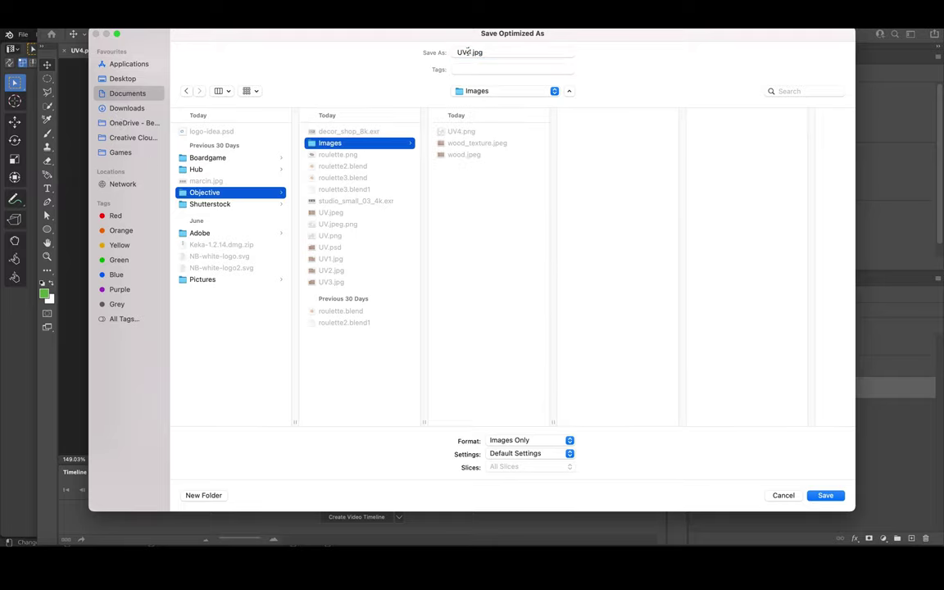
{"action": "left_click", "coordinate": [464, 51]}
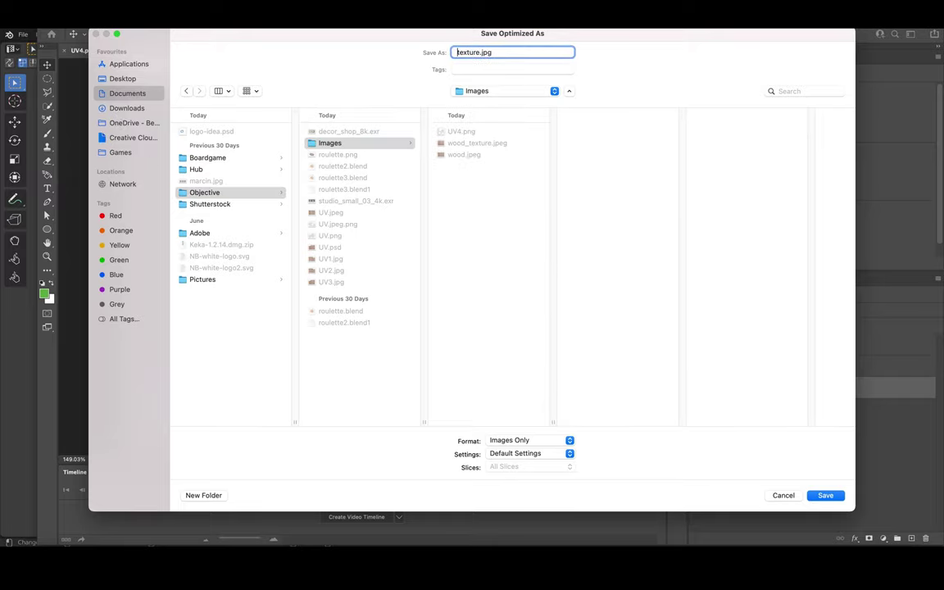
{"action": "key", "text": "Return"}
- Switch to Blender and open UVtexture.jpg from the Images folder behind the UV layout
{"action": "key", "text": "super+Tab"}
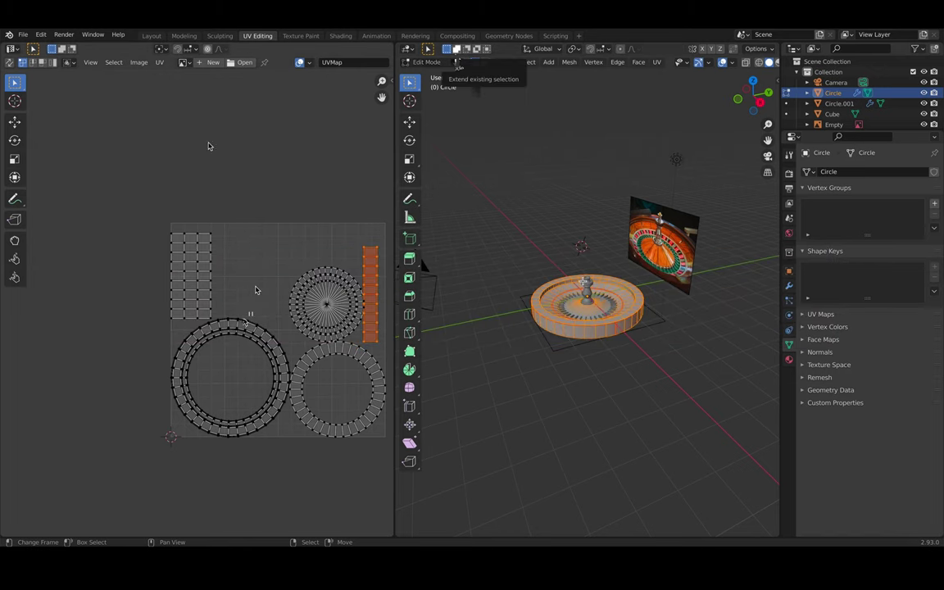
{"action": "left_click", "coordinate": [241, 63]}
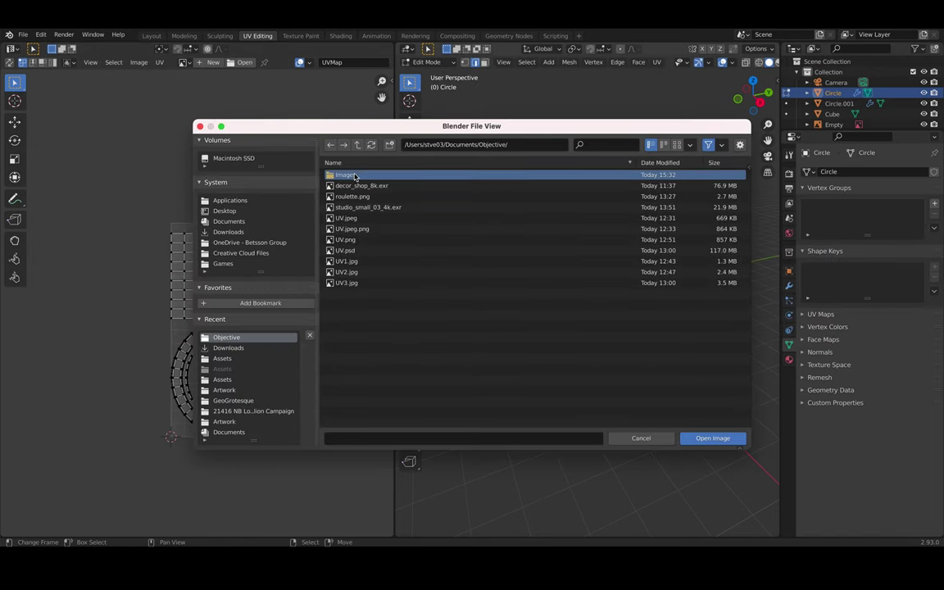
{"action": "double_click", "coordinate": [348, 176]}
{"action": "double_click", "coordinate": [347, 184]}
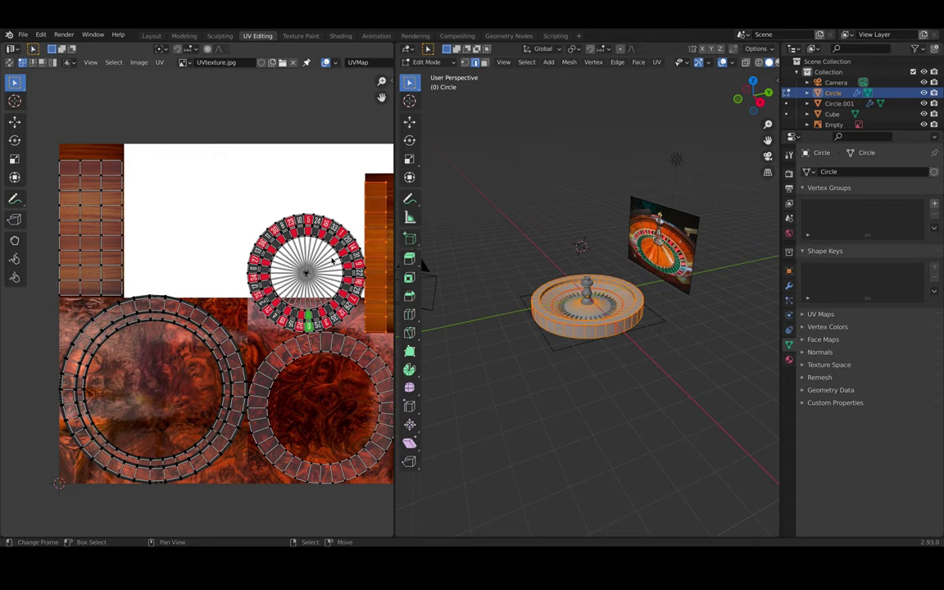
- Create a new material on the wheel and use UVtexture.jpg as an image texture for its base color
{"action": "left_click", "coordinate": [789, 359]}
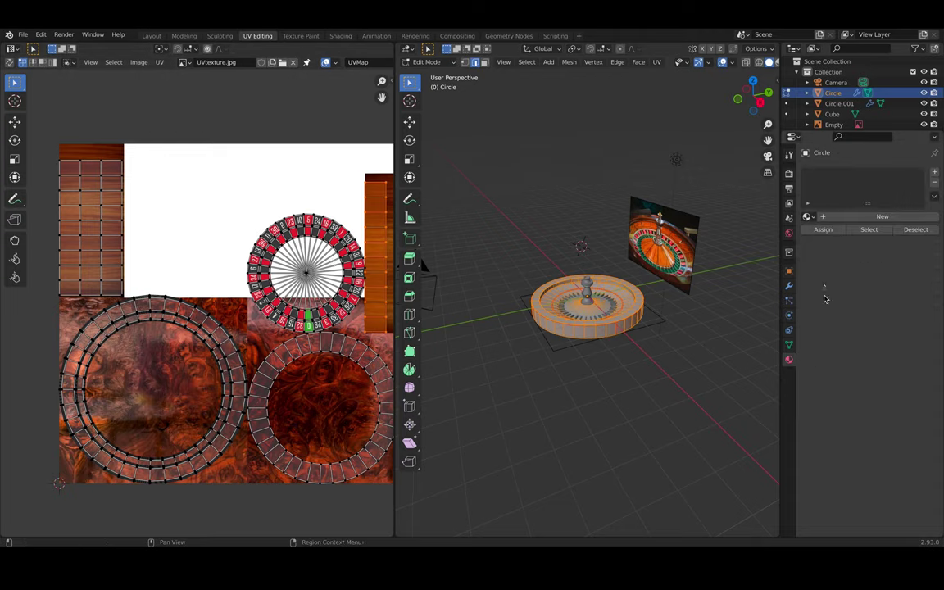
{"action": "left_click", "coordinate": [869, 217]}
{"action": "left_click", "coordinate": [859, 338]}
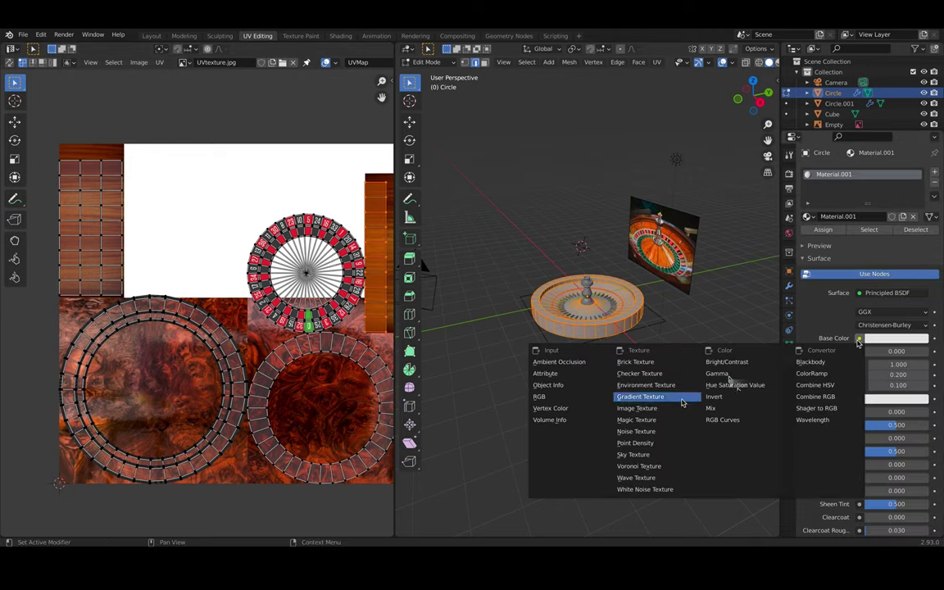
{"action": "left_click", "coordinate": [678, 408]}
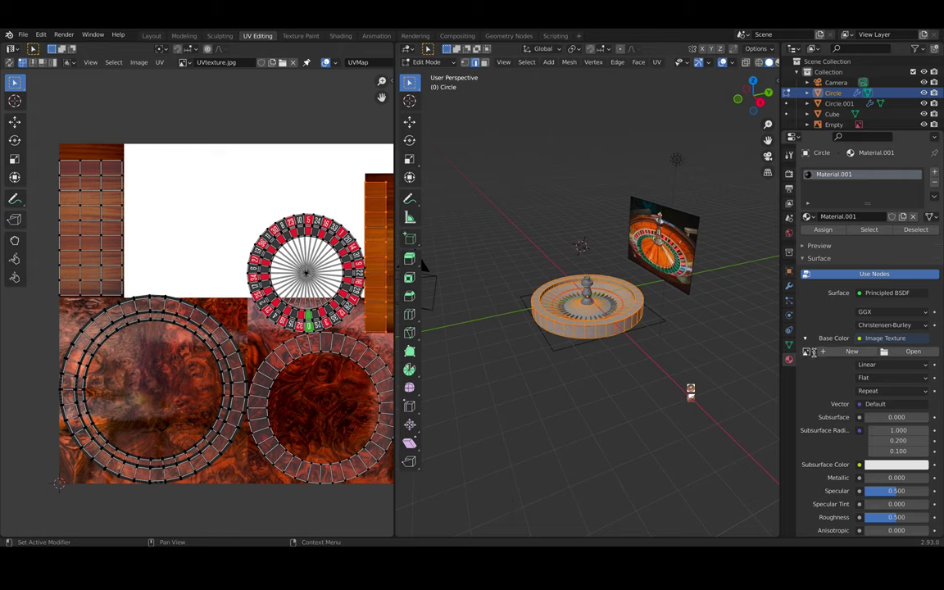
{"action": "left_click", "coordinate": [810, 352]}
{"action": "left_click", "coordinate": [713, 373]}
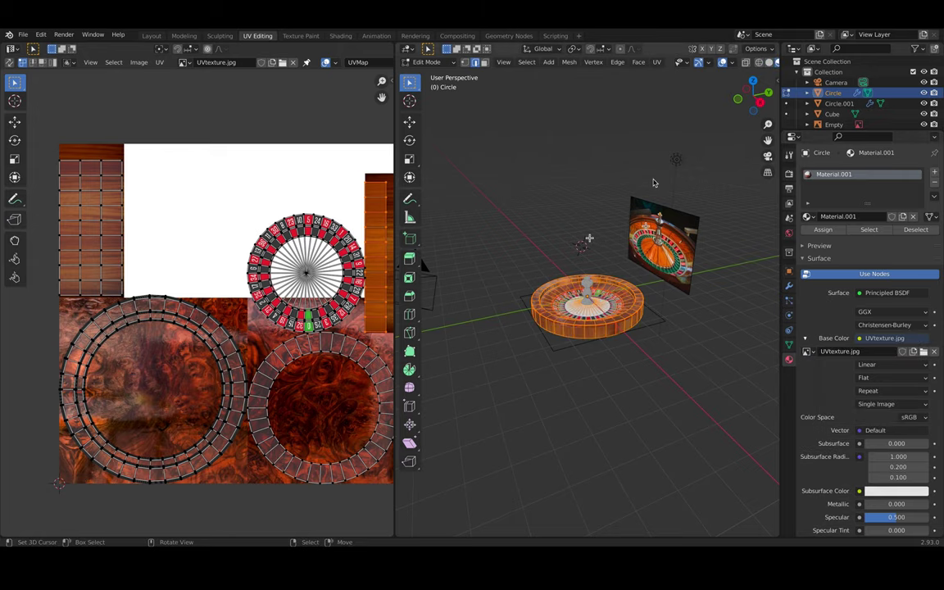
- Select the entire circular number-ring UV island without the neighbouring wood strip or rings
{"action": "key", "text": "KP_Decimal"}
{"action": "middle_click_drag", "start_coordinate": [521, 107], "coordinate": [453, 363]}
{"action": "scroll", "coordinate": [321, 363], "scroll_direction": "down", "scroll_amount": 3}
{"action": "scroll", "coordinate": [288, 366], "scroll_direction": "up", "scroll_amount": 1}
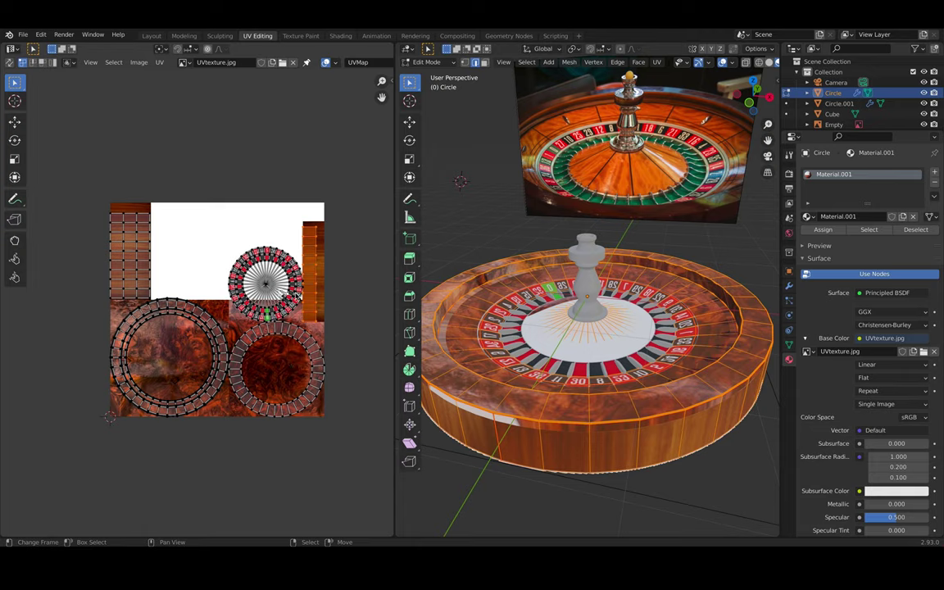
{"action": "left_click", "coordinate": [295, 287]}
{"action": "key", "text": "b"}
{"action": "left_click_drag", "start_coordinate": [218, 239], "coordinate": [304, 324]}
{"action": "scroll", "coordinate": [199, 302], "scroll_direction": "up", "scroll_amount": 4}
{"action": "scroll", "coordinate": [282, 329], "scroll_direction": "up", "scroll_amount": 4}
{"action": "middle_click_drag", "start_coordinate": [369, 303], "coordinate": [116, 384]}
{"action": "left_click", "coordinate": [318, 251], "text": "shift"}
{"action": "left_click", "coordinate": [318, 289], "text": "shift"}
{"action": "scroll", "coordinate": [189, 389], "scroll_direction": "down", "scroll_amount": 2}
{"action": "middle_click_drag", "start_coordinate": [189, 389], "coordinate": [153, 450]}
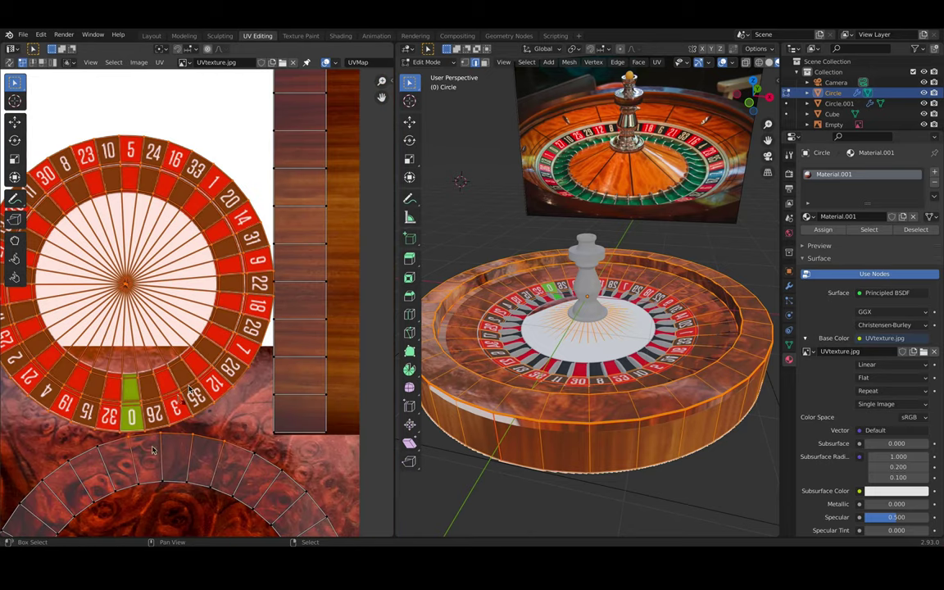
{"action": "scroll", "coordinate": [226, 445], "scroll_direction": "down", "scroll_amount": 3}
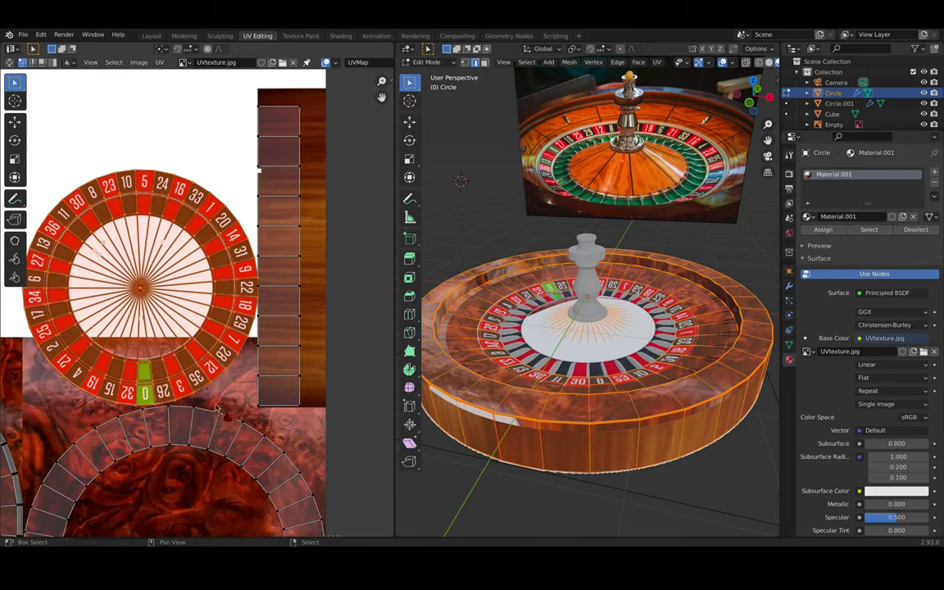
- Try to rotate the number-ring UV island by 90 degrees
{"action": "scroll", "coordinate": [207, 398], "scroll_direction": "up", "scroll_amount": 1}
{"action": "key", "text": "r"}
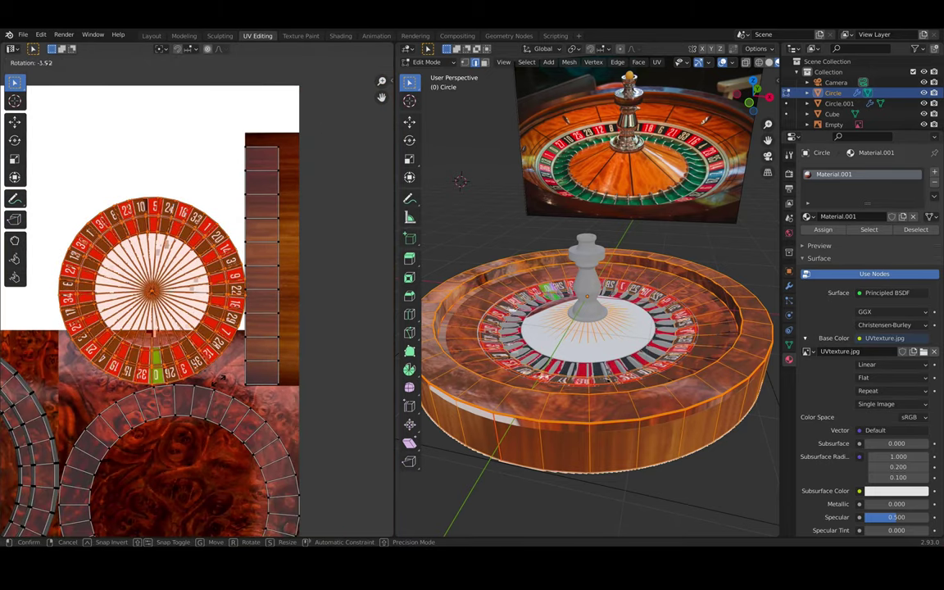
{"action": "type", "text": "90"}
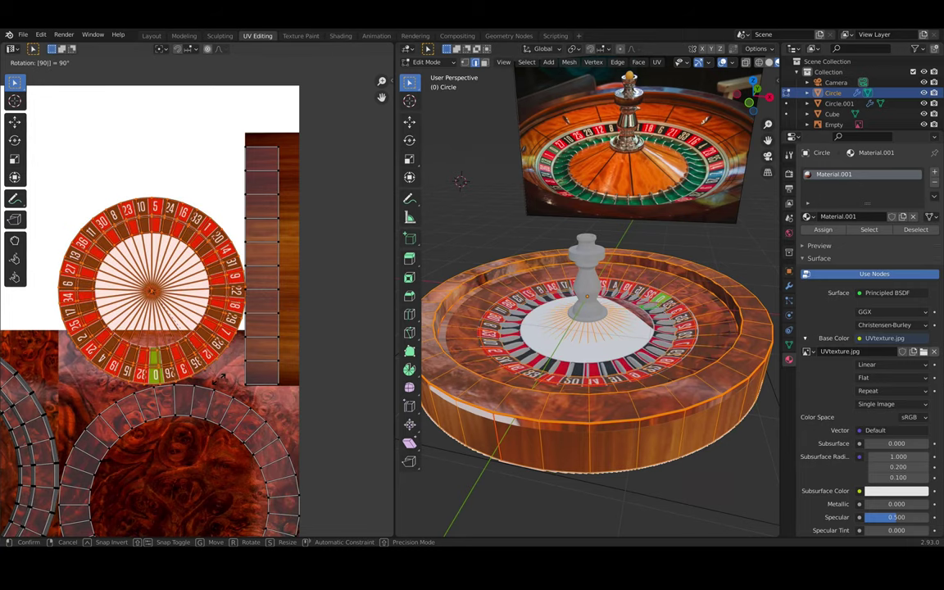
{"action": "key", "text": "Escape"}
{"action": "type", "text": "r"}
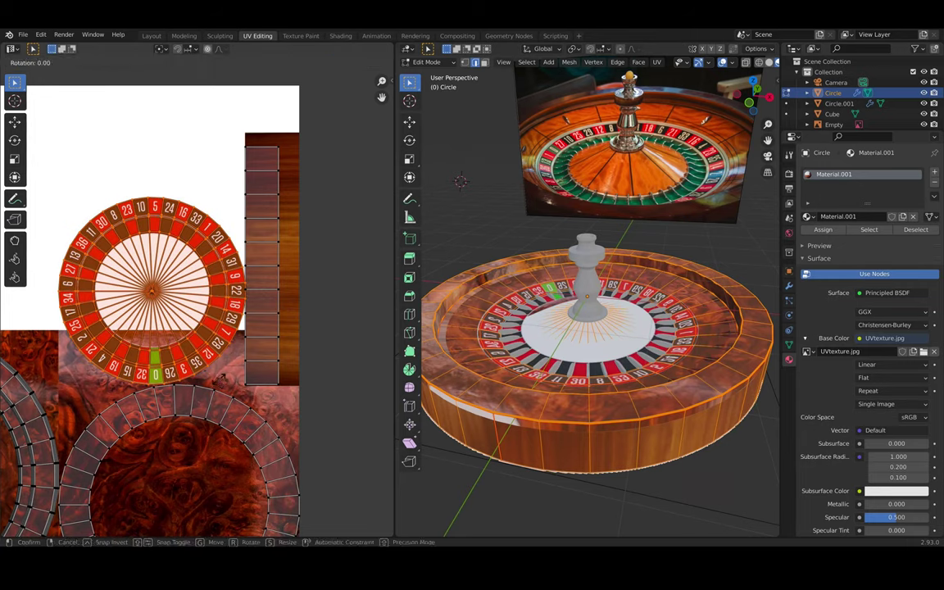
{"action": "type", "text": "90"}
{"action": "key", "text": "Escape"}
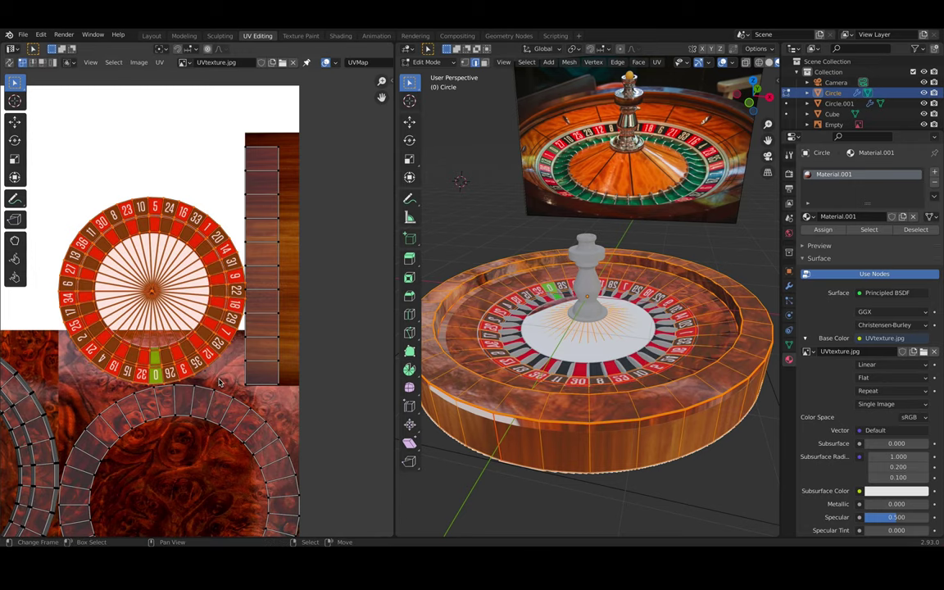
{"action": "type", "text": "r90"}
{"action": "key", "text": "Escape"}
- Try to rotate the number-ring UV island by 180 degrees
{"action": "key", "text": "r"}
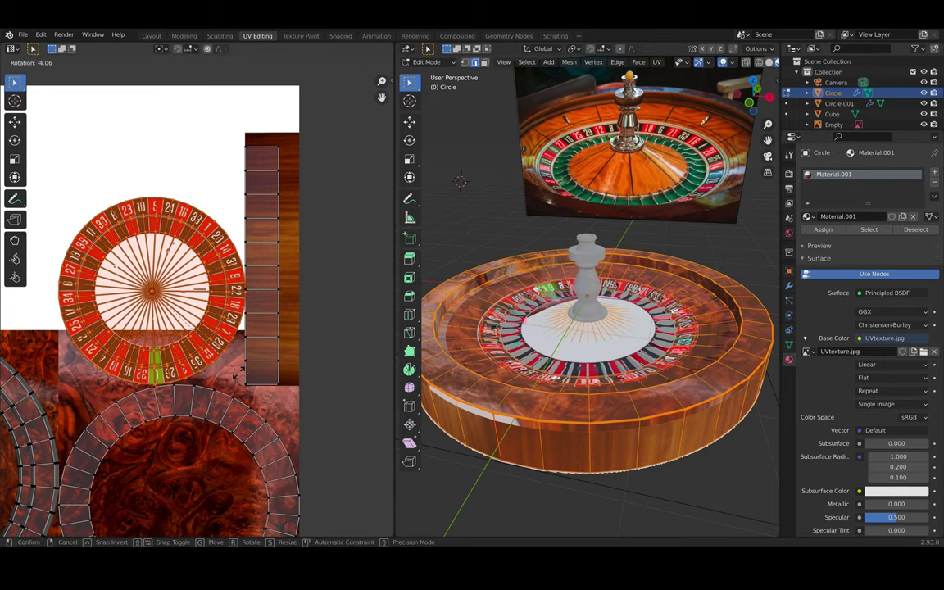
{"action": "type", "text": "180"}
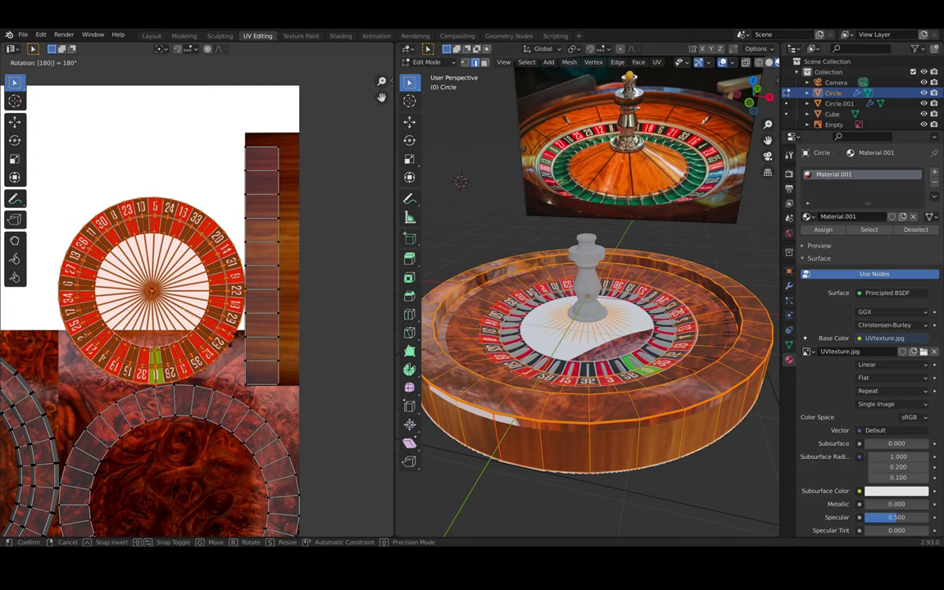
{"action": "key", "text": "Return"}
{"action": "type", "text": "r"}
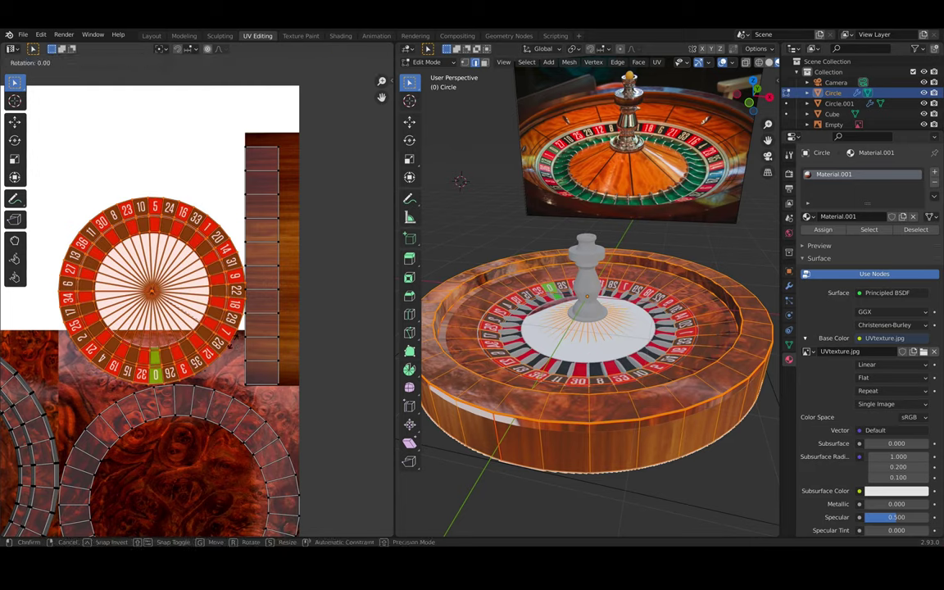
{"action": "type", "text": "180"}
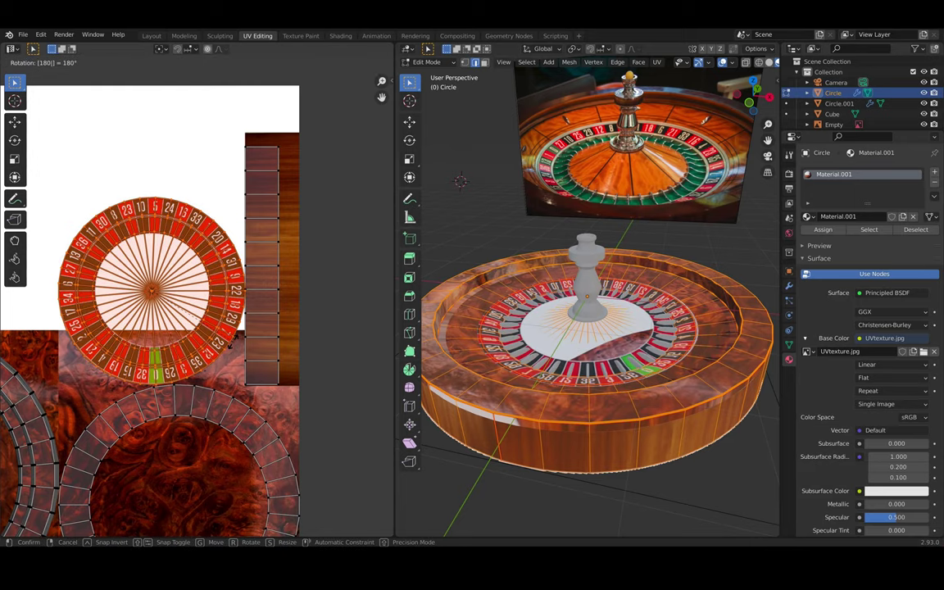
{"action": "key", "text": "Escape"}
{"action": "type", "text": "r180"}
{"action": "key", "text": "Escape"}
{"action": "scroll", "coordinate": [188, 350], "scroll_direction": "down", "scroll_amount": 5}
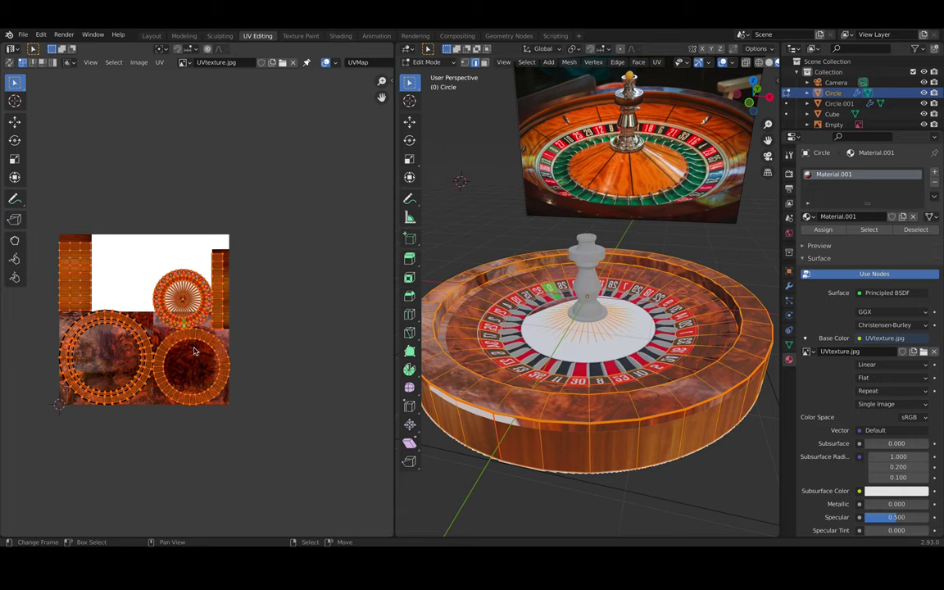
{"action": "type", "text": "r180"}
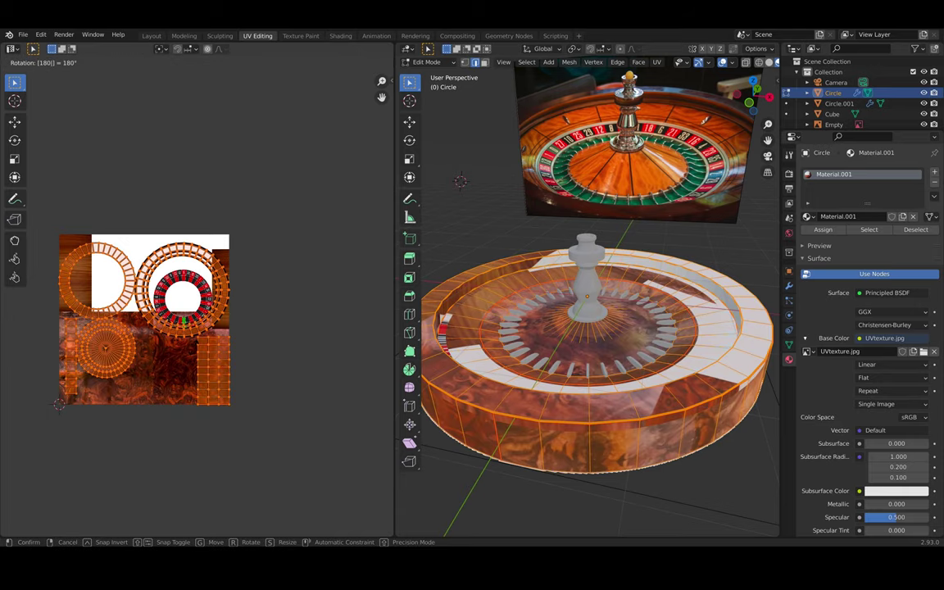
{"action": "key", "text": "Escape"}
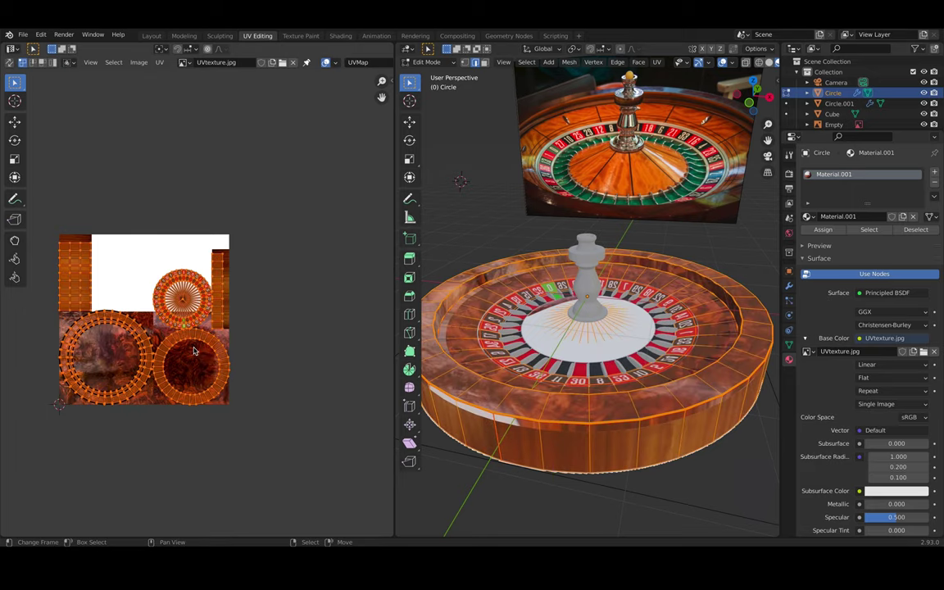
- Select only the circular number-ring UV island and rotate it by 180 degrees
{"action": "scroll", "coordinate": [195, 350], "scroll_direction": "up", "scroll_amount": 4}
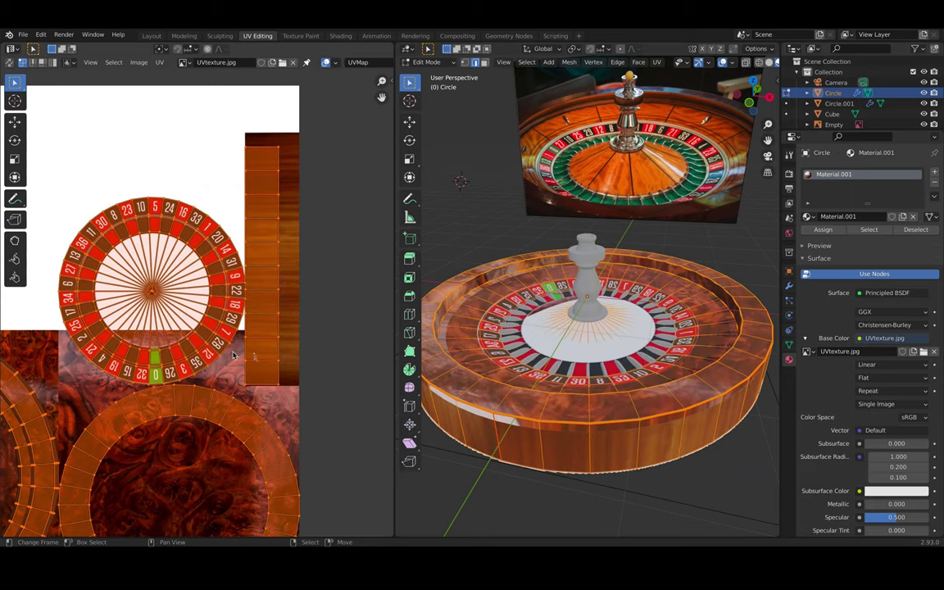
{"action": "key", "text": "l"}
{"action": "type", "text": "ar"}
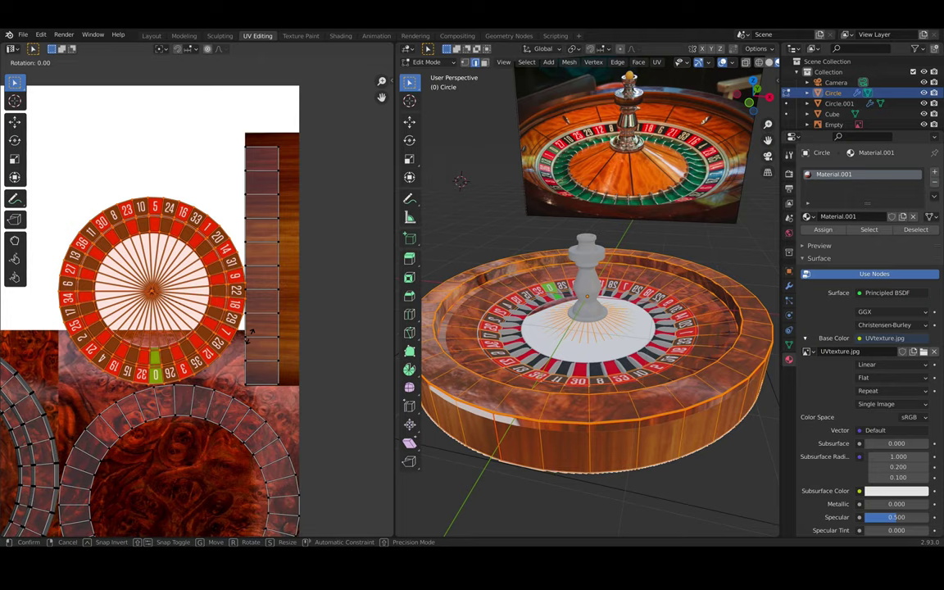
{"action": "type", "text": "180"}
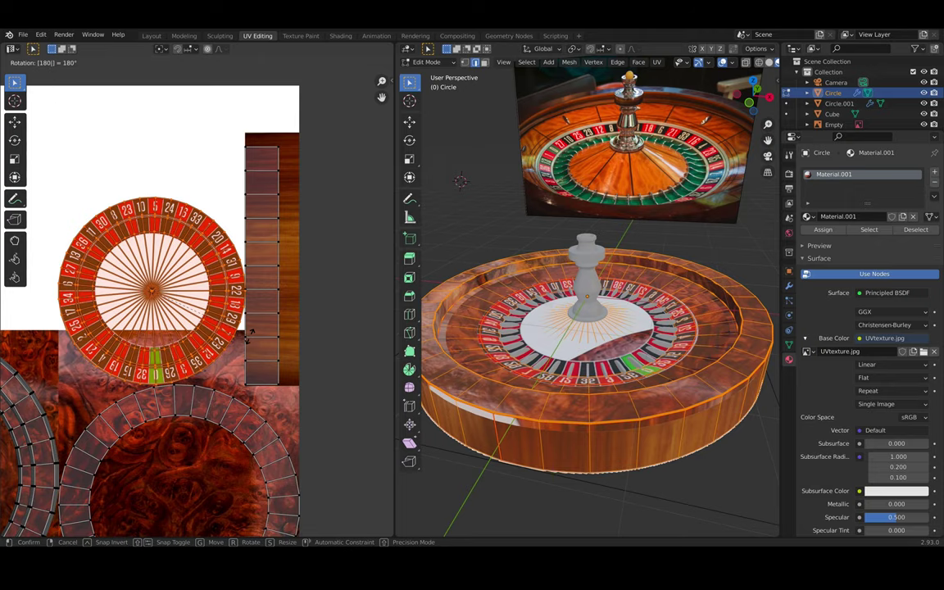
{"action": "key", "text": "Return"}
{"action": "key", "text": "super+Tab"}
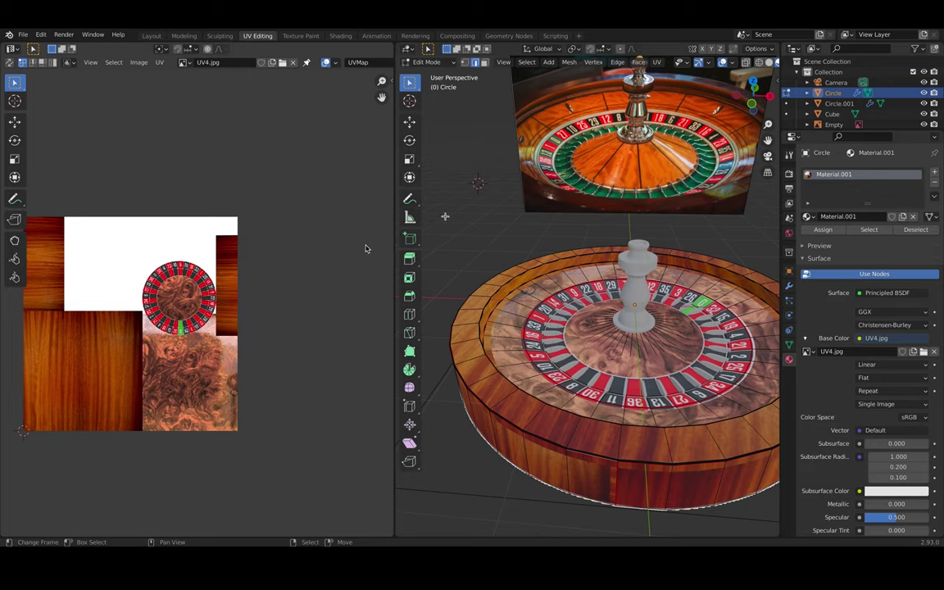
- Examine the textured wheel and its number ring up close, with wireframe shading turned on
{"action": "scroll", "coordinate": [510, 220], "scroll_direction": "down", "scroll_amount": 2}
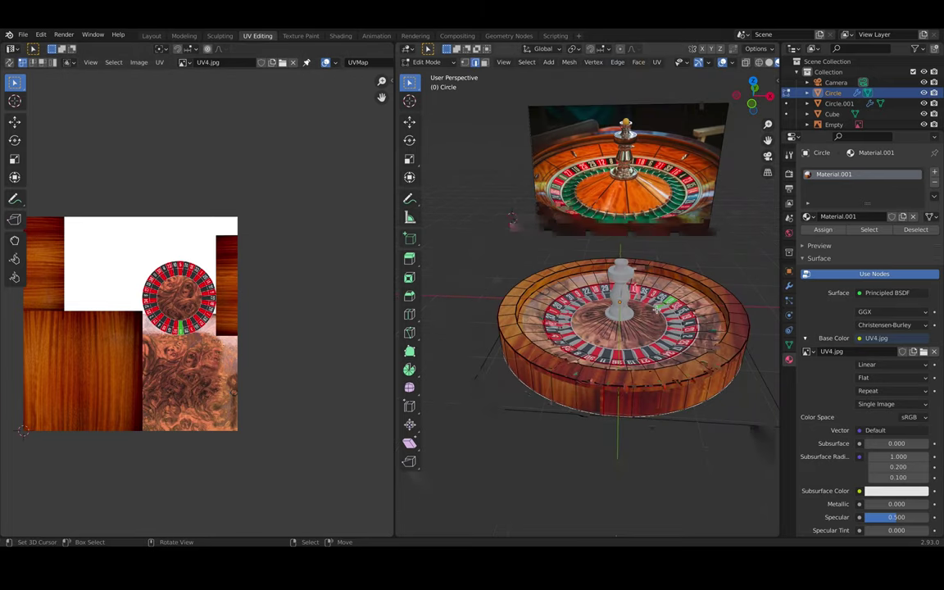
{"action": "scroll", "coordinate": [656, 310], "scroll_direction": "up", "scroll_amount": 3}
{"action": "middle_click_drag", "start_coordinate": [714, 330], "coordinate": [687, 317]}
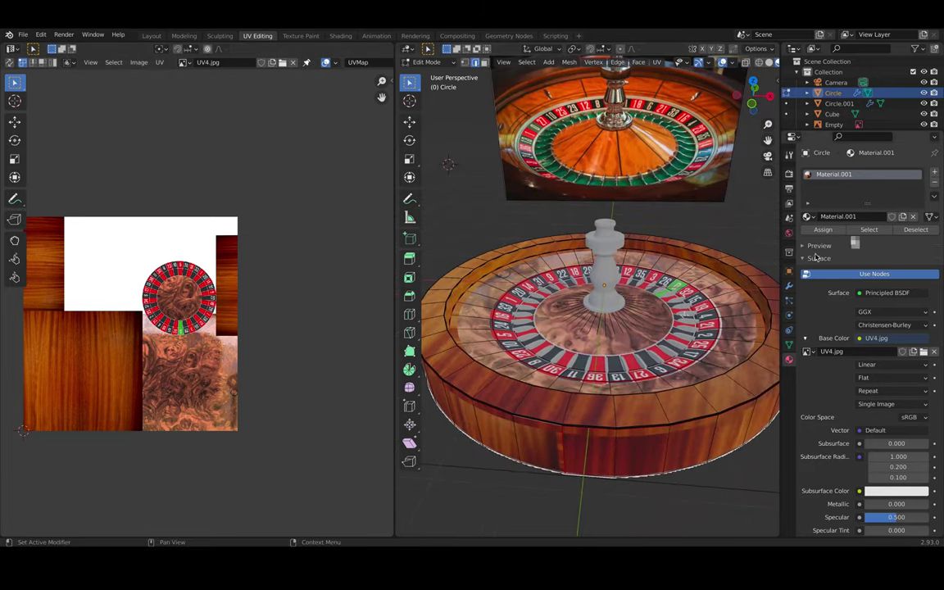
{"action": "left_click", "coordinate": [759, 62]}
{"action": "middle_click_drag", "start_coordinate": [632, 211], "coordinate": [642, 232]}
{"action": "left_click_drag", "start_coordinate": [641, 232], "coordinate": [518, 259]}
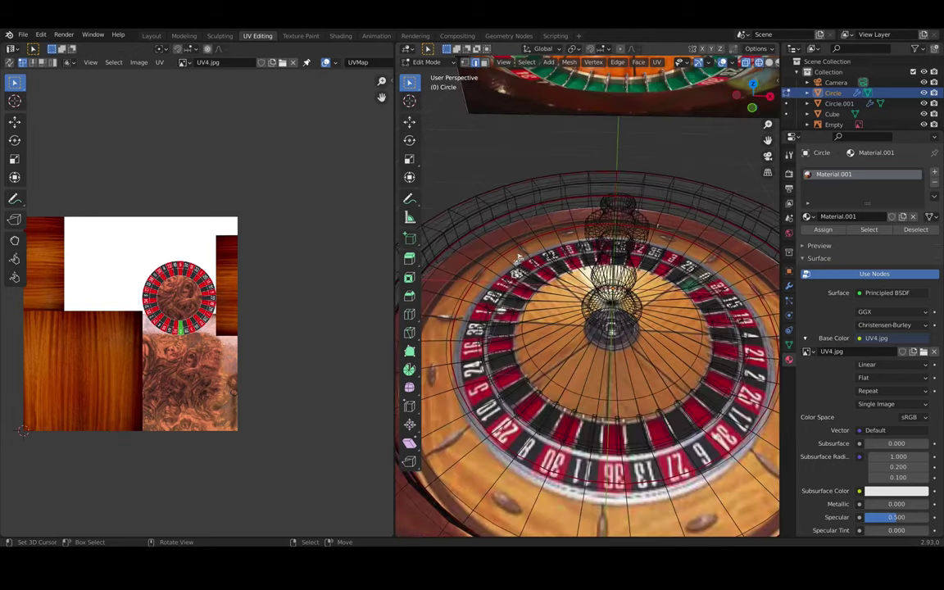
{"action": "middle_click_drag", "start_coordinate": [522, 257], "coordinate": [536, 232]}
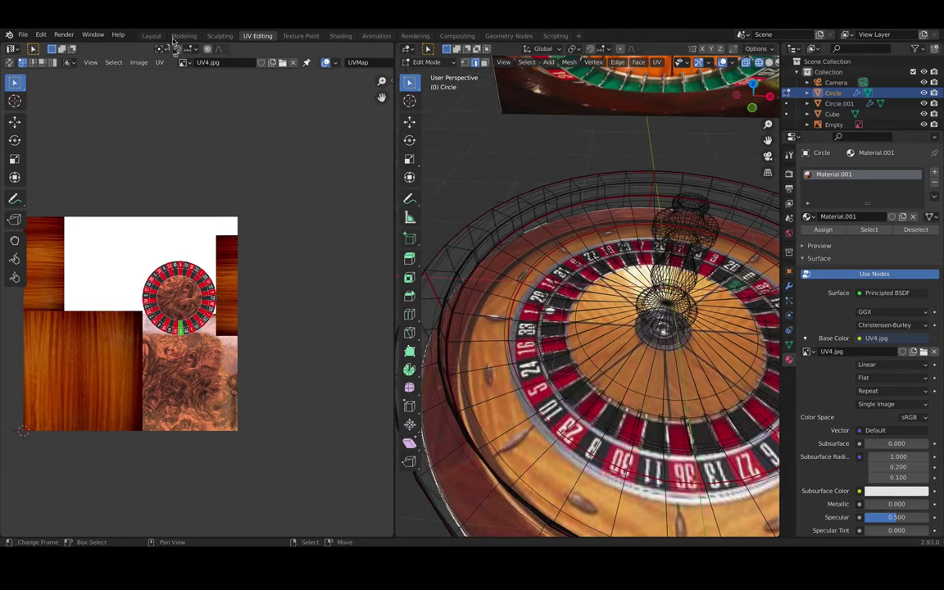
- Switch to the Layout workspace and show the wheel in Edit Mode with Material Preview shading
{"action": "left_click", "coordinate": [154, 37]}
{"action": "mouse_move", "coordinate": [430, 254]}
{"action": "middle_mouse_down"}
{"action": "mouse_move", "coordinate": [476, 288]}
{"action": "mouse_move", "coordinate": [477, 279]}
{"action": "middle_mouse_up"}
{"action": "left_click", "coordinate": [740, 64]}
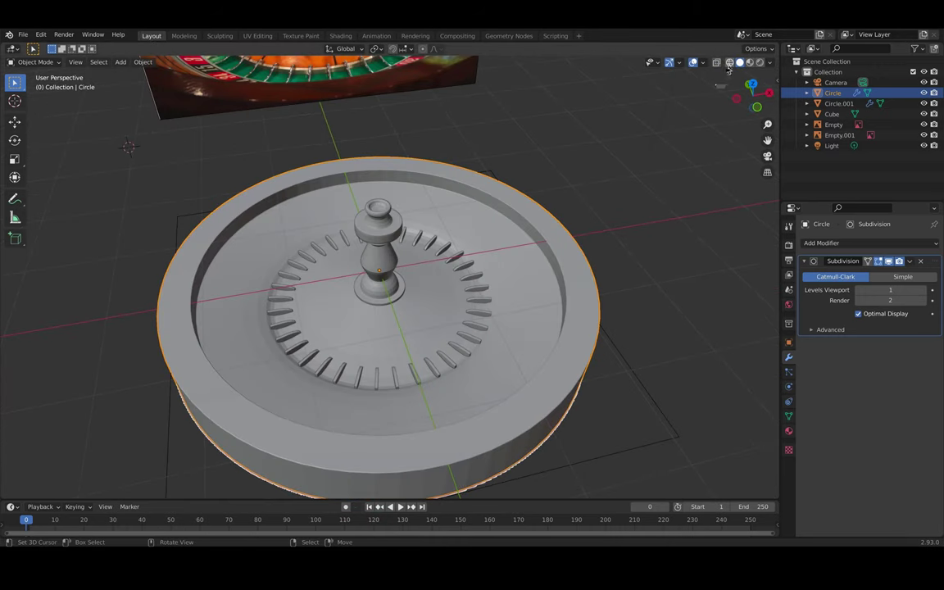
{"action": "key", "text": "Tab"}
{"action": "left_click", "coordinate": [748, 63]}
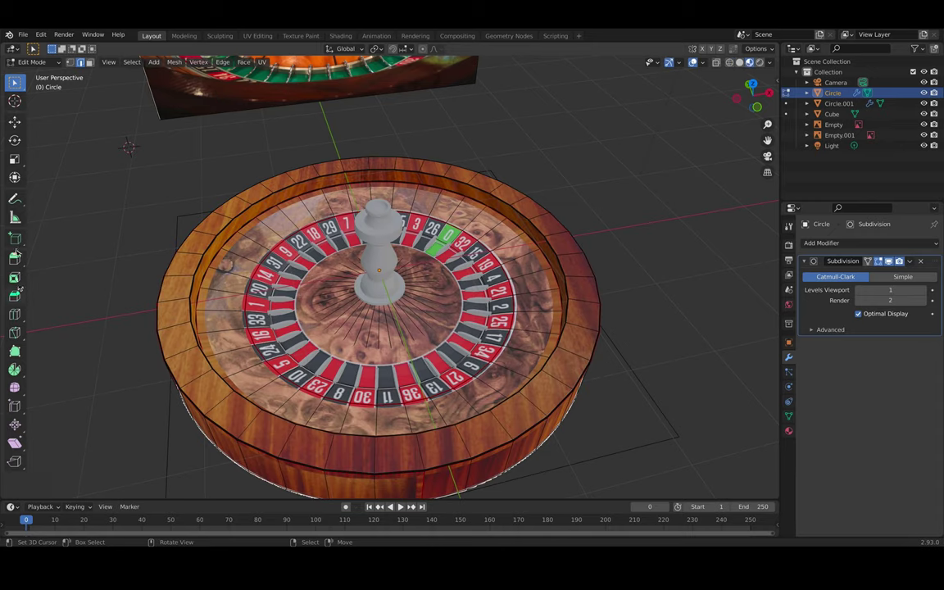
- Add one loop cut around the wheel's sloped burl-wood surface, close to the rim's inner wall, with a slide factor of about 0.956
{"action": "left_click", "coordinate": [14, 314]}
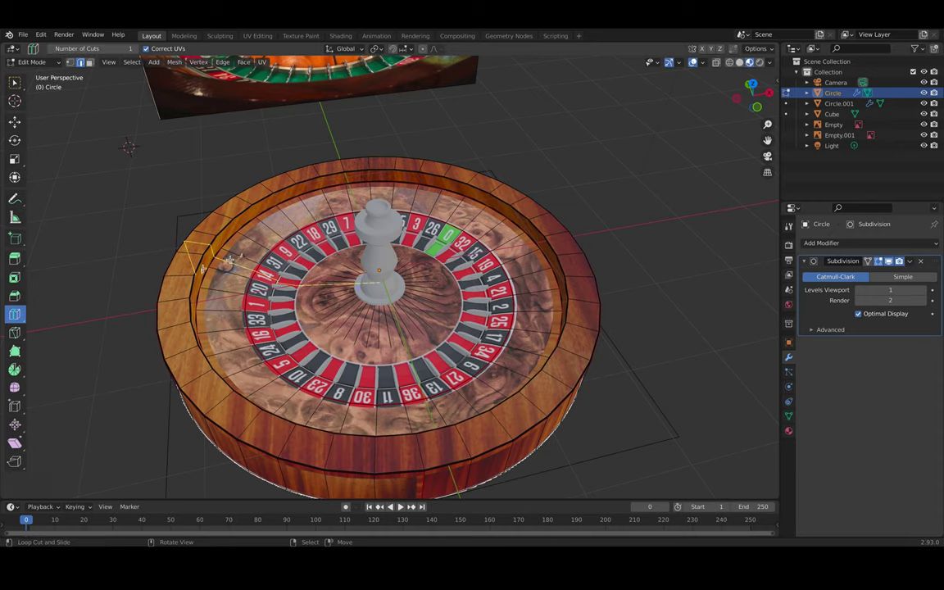
{"action": "left_click", "coordinate": [228, 260]}
{"action": "key", "text": "ctrl+z"}
{"action": "left_click_drag", "start_coordinate": [238, 261], "coordinate": [226, 262]}
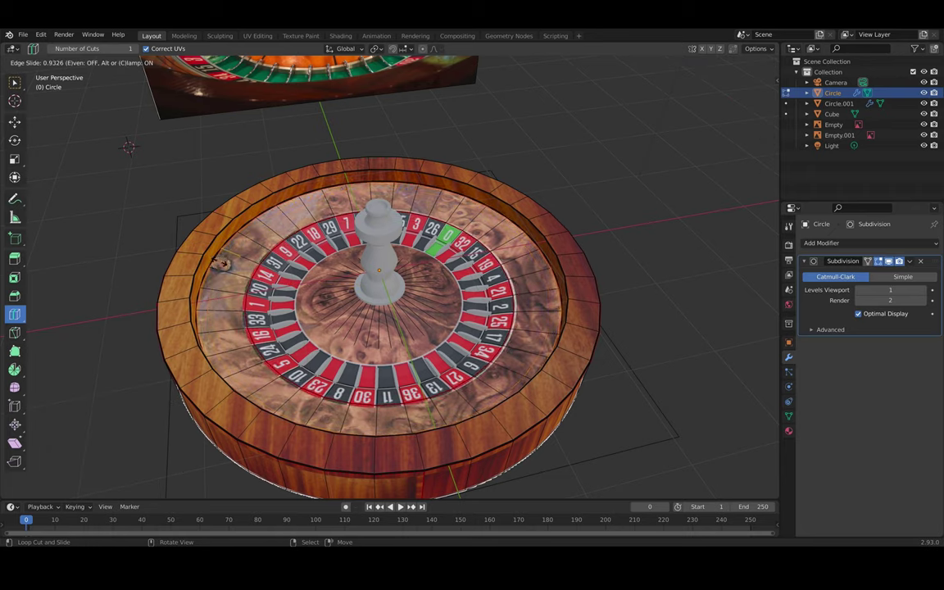
{"action": "left_click", "coordinate": [220, 262]}
- Try to place another edge loop on the burl-wood surface between the rim and the number ring
{"action": "key", "text": "g"}
{"action": "key", "text": "g"}
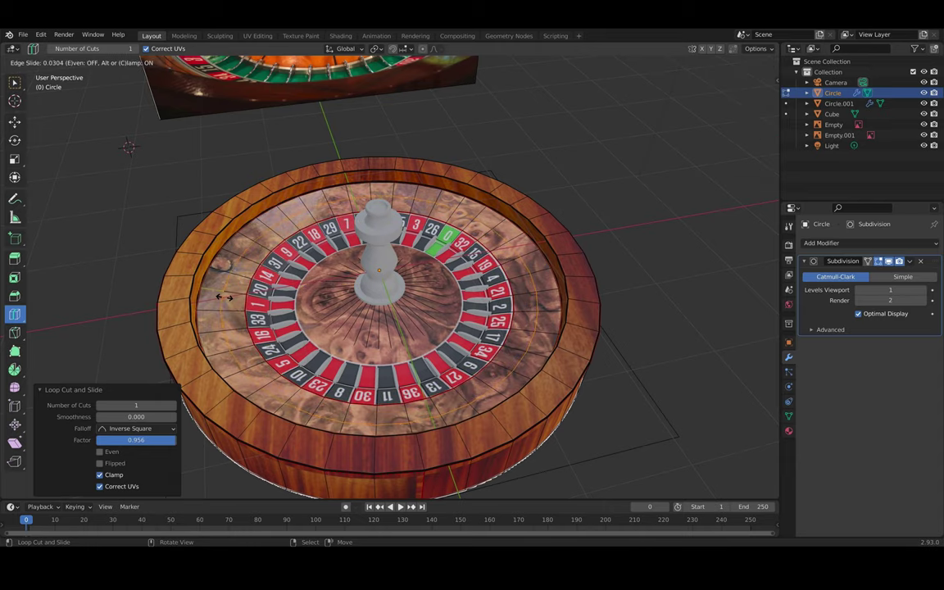
{"action": "left_click_drag", "start_coordinate": [225, 297], "coordinate": [92, 316]}
{"action": "key", "text": "ctrl+z"}
- Add an edge loop around the burl-wood surface, about midway between the rim and the number ring
{"action": "key", "text": "KP_7"}
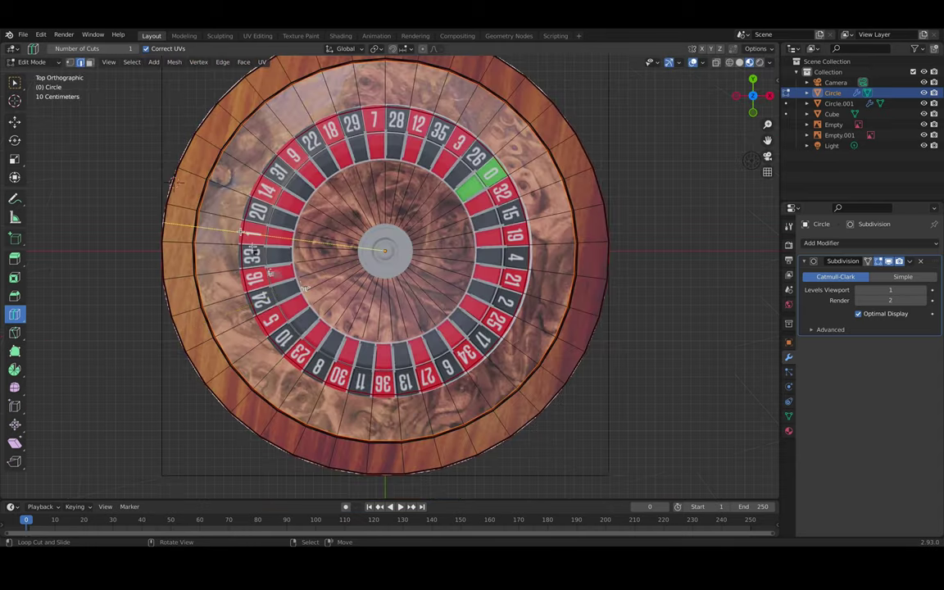
{"action": "key", "text": "g"}
{"action": "key", "text": "g"}
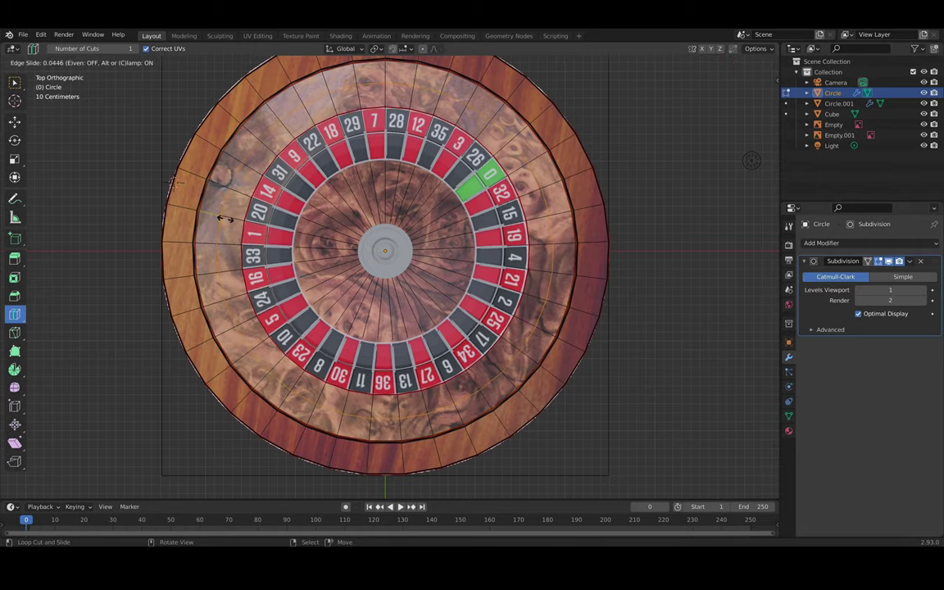
{"action": "left_click", "coordinate": [225, 218]}
- Add a loop cut around the wheel's outer side near its upper edge with a slide factor of 0.778, and leave Edit Mode
{"action": "middle_click_drag", "start_coordinate": [225, 218], "coordinate": [487, 326]}
{"action": "key", "text": "g"}
{"action": "key", "text": "g"}
{"action": "left_click", "coordinate": [211, 153]}
{"action": "scroll", "coordinate": [486, 325], "scroll_direction": "up", "scroll_amount": 1}
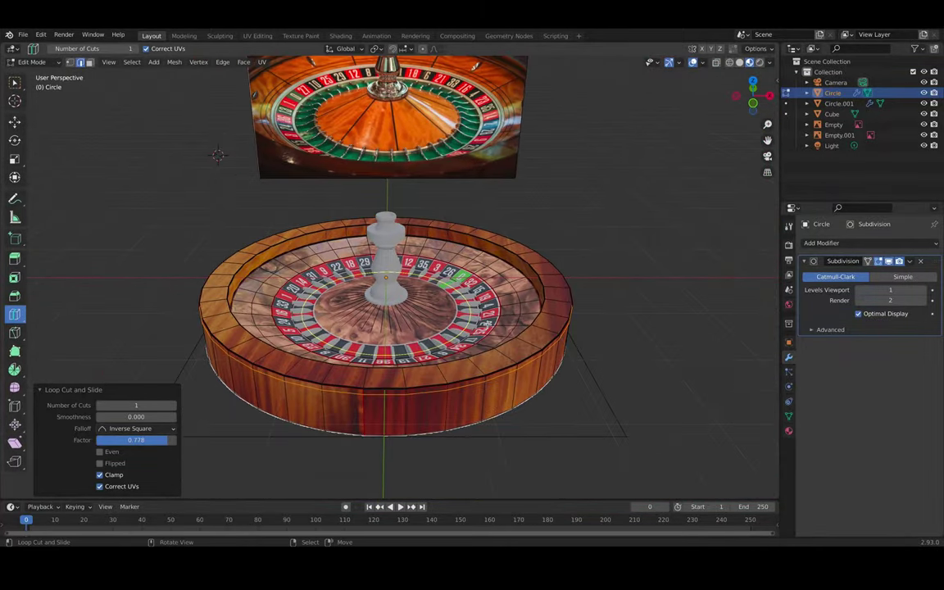
{"action": "key", "text": "Tab"}
- Create a new material on the central spindle and darken its base color to light grey
{"action": "left_click", "coordinate": [387, 246]}
{"action": "left_click", "coordinate": [789, 432]}
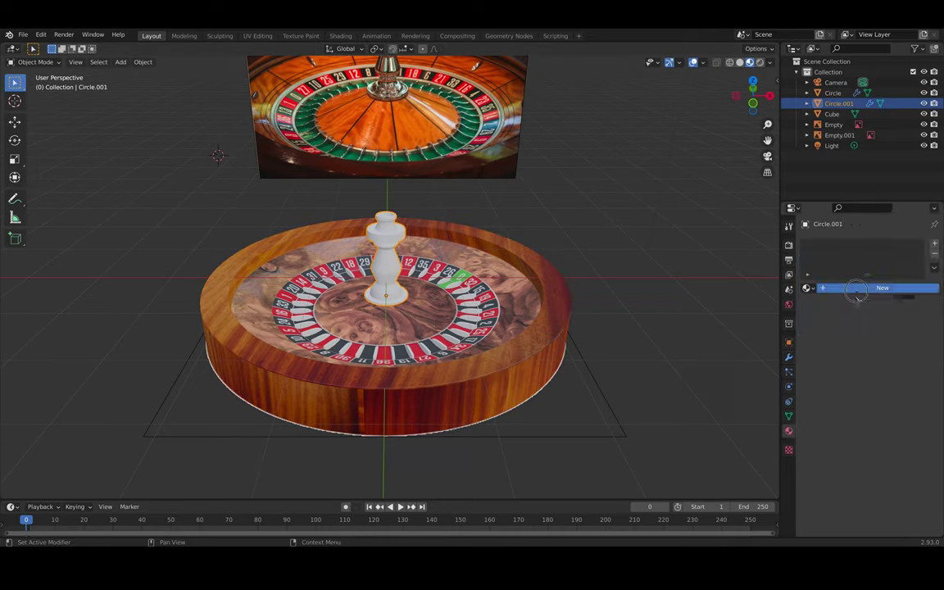
{"action": "left_click", "coordinate": [874, 285]}
{"action": "left_click", "coordinate": [897, 396]}
{"action": "left_click_drag", "start_coordinate": [921, 266], "coordinate": [921, 274]}
- Set the spindle material's metallic to 0.931 and its roughness to 0.386
{"action": "scroll", "coordinate": [906, 424], "scroll_direction": "down", "scroll_amount": 3}
{"action": "left_click_drag", "start_coordinate": [873, 405], "coordinate": [911, 406]}
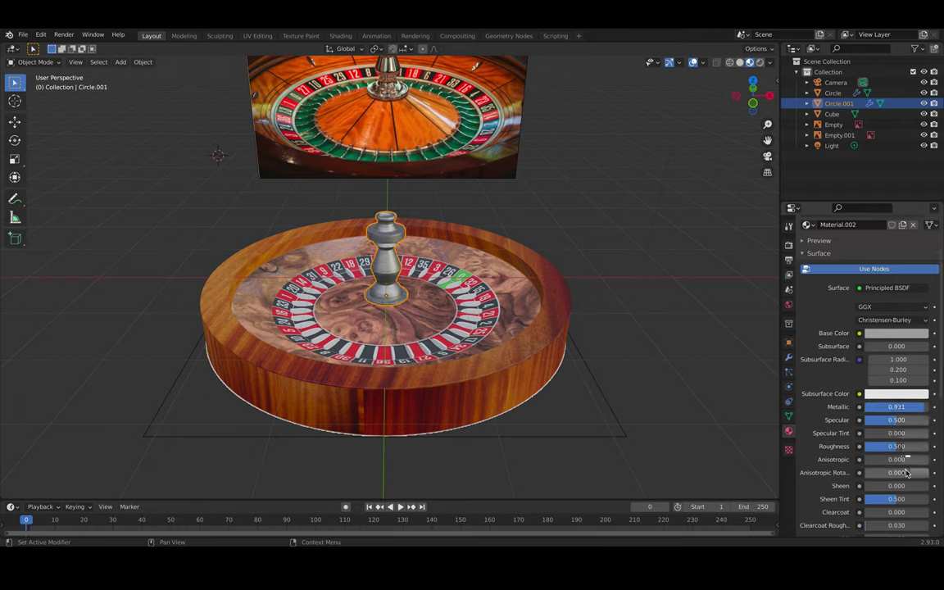
{"action": "left_click_drag", "start_coordinate": [901, 446], "coordinate": [900, 446]}
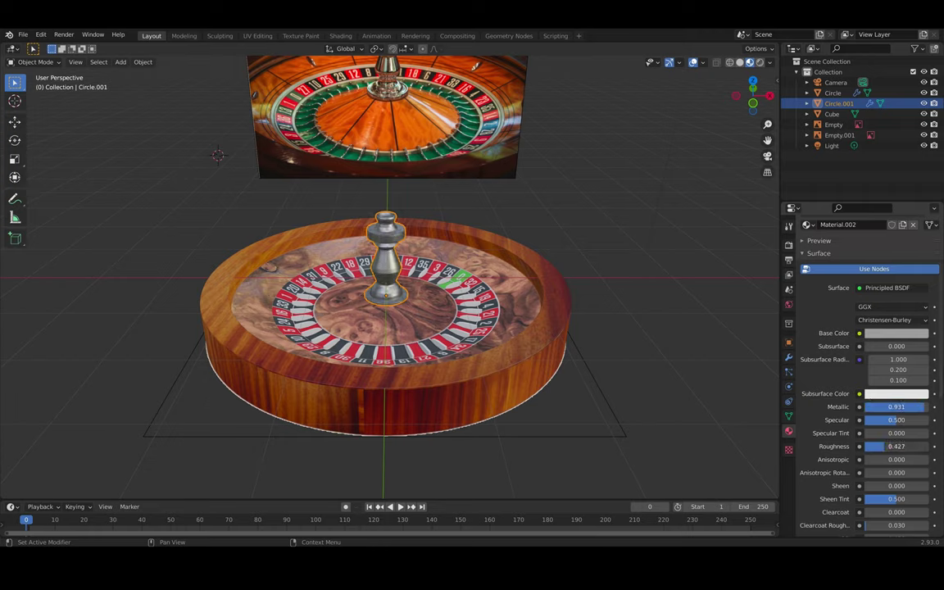
{"action": "mouse_move", "coordinate": [485, 370]}
{"action": "middle_mouse_down"}
{"action": "mouse_move", "coordinate": [495, 363]}
{"action": "mouse_move", "coordinate": [502, 373]}
{"action": "mouse_move", "coordinate": [471, 376]}
{"action": "middle_mouse_up"}
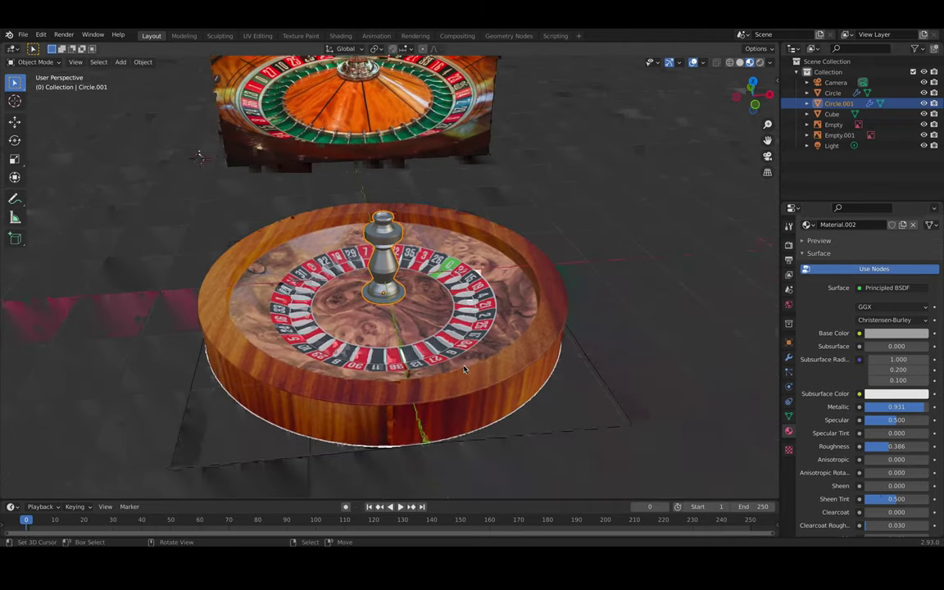
- Assign the spindle's metal material, Material.002, to the pocket dividers around the number ring
{"action": "left_click", "coordinate": [844, 114]}
{"action": "left_click", "coordinate": [807, 288]}
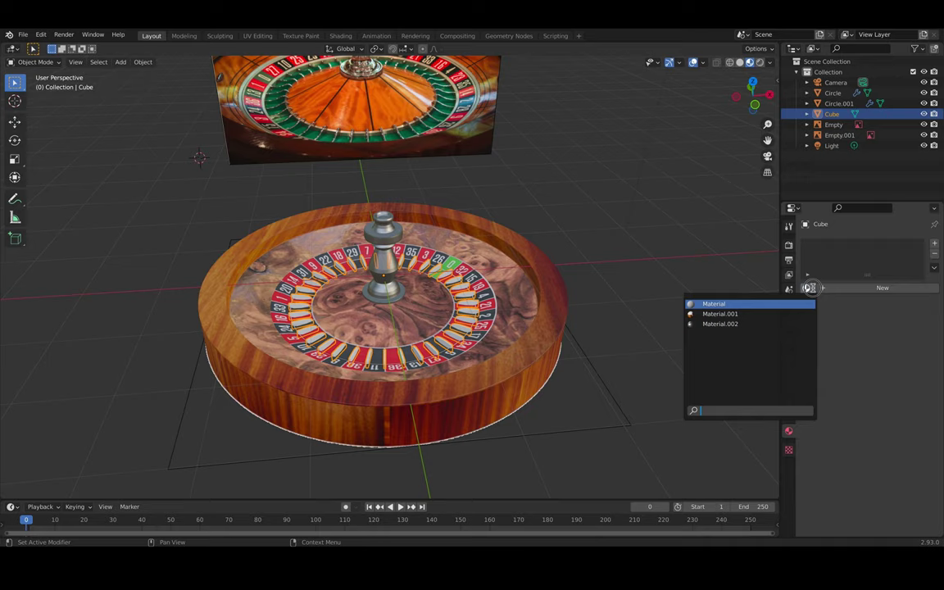
{"action": "left_click", "coordinate": [740, 322]}
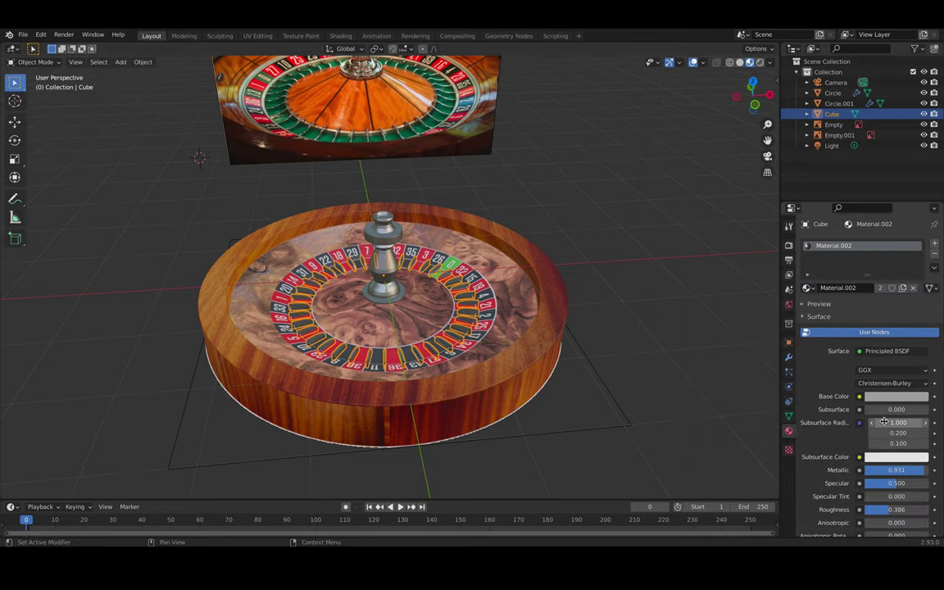
{"action": "scroll", "coordinate": [885, 425], "scroll_direction": "down", "scroll_amount": 3}
{"action": "scroll", "coordinate": [884, 426], "scroll_direction": "down", "scroll_amount": 4}
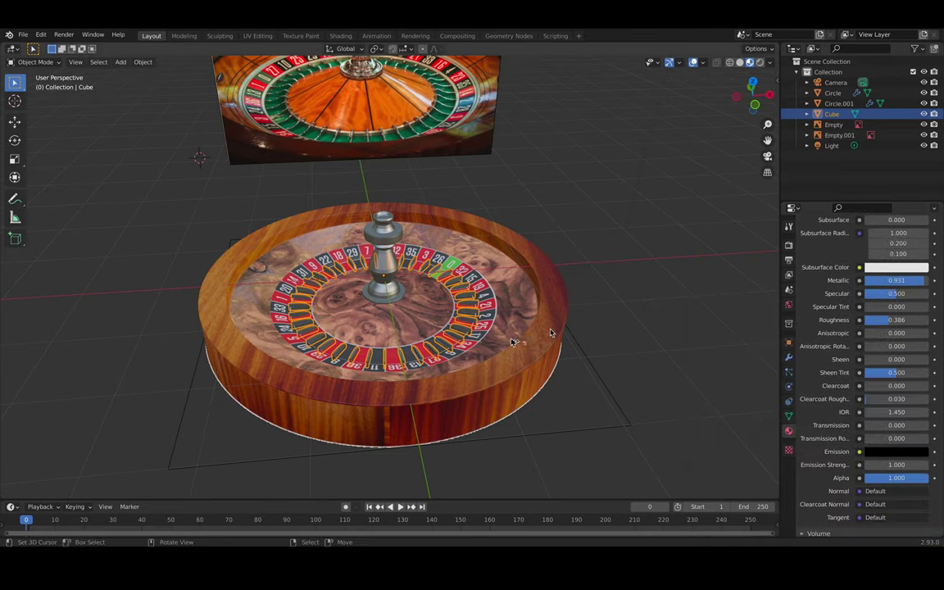
- Switch to rendered shading and use an Environment Texture for the world background color
{"action": "middle_click_drag", "start_coordinate": [525, 344], "coordinate": [608, 288]}
{"action": "key", "text": "KP_0"}
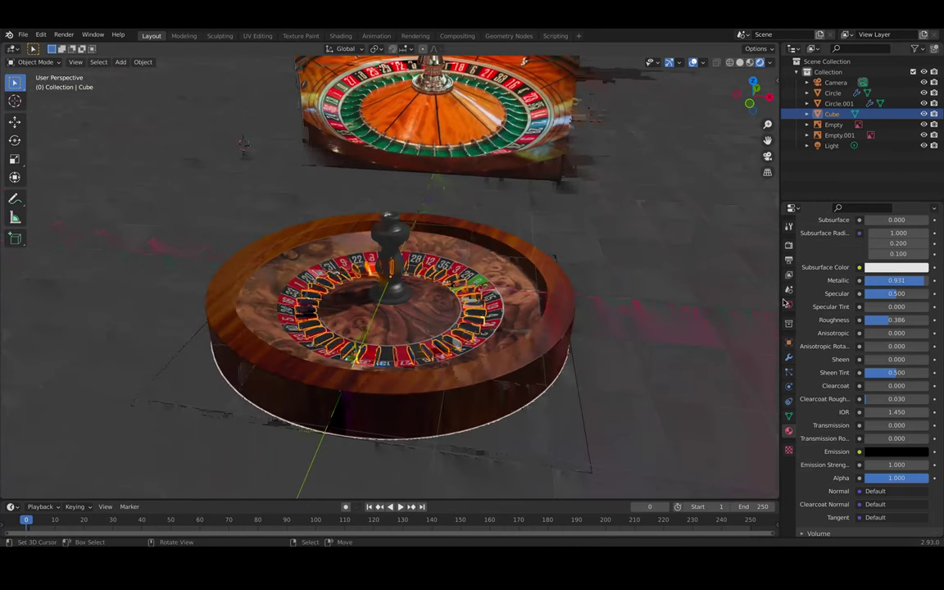
{"action": "left_click", "coordinate": [789, 304]}
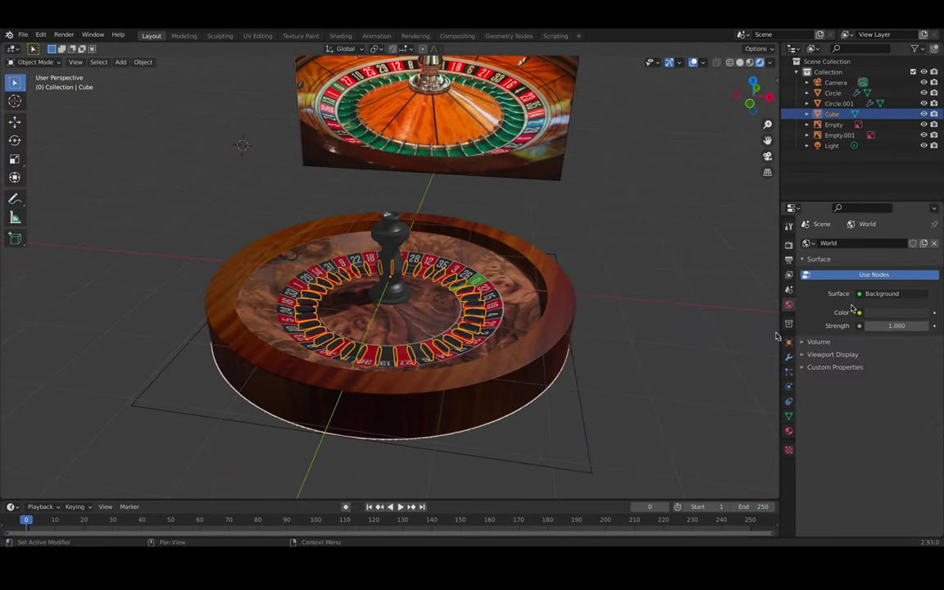
{"action": "left_click", "coordinate": [877, 293]}
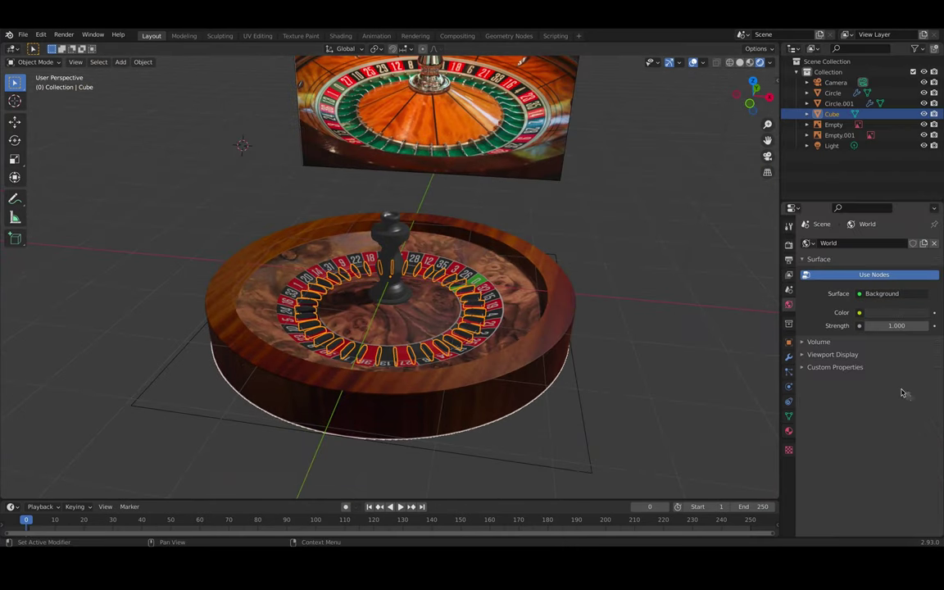
{"action": "left_click", "coordinate": [860, 295]}
{"action": "left_click", "coordinate": [657, 361]}
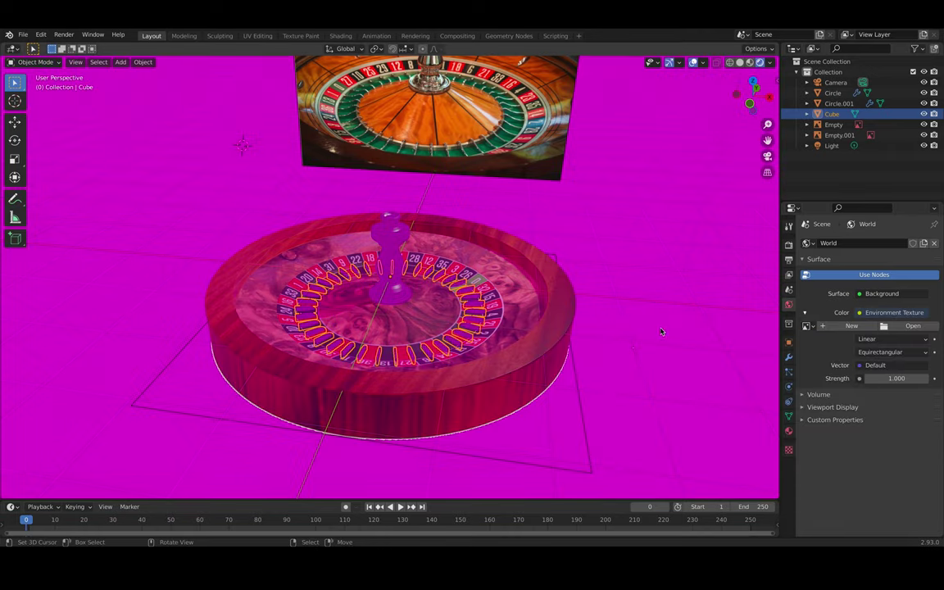
{"action": "scroll", "coordinate": [479, 250], "scroll_direction": "down", "scroll_amount": 1}
- Load studio_small_03_4k.exr as the world's environment texture and check it around the wheel
{"action": "left_click", "coordinate": [807, 326]}
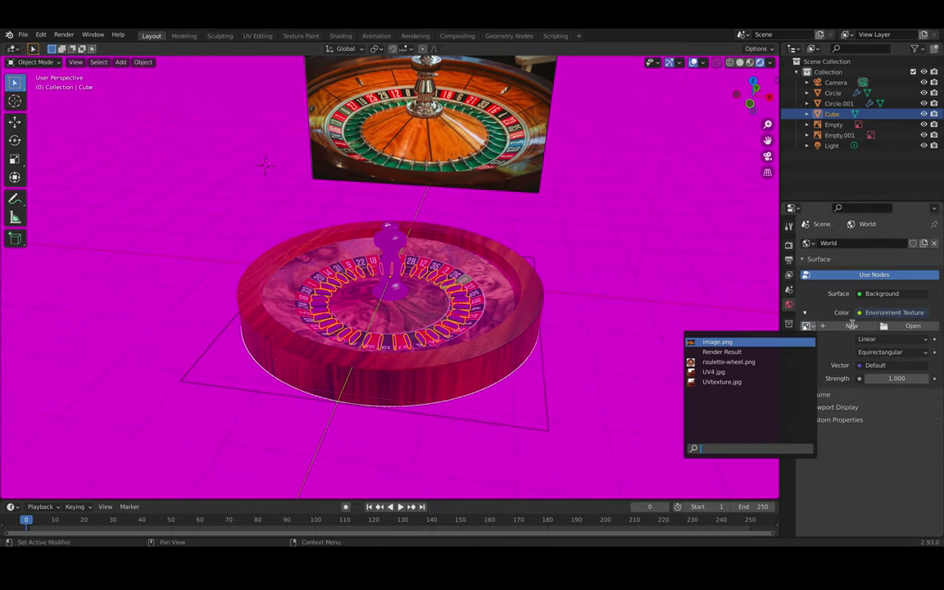
{"action": "left_click", "coordinate": [909, 327]}
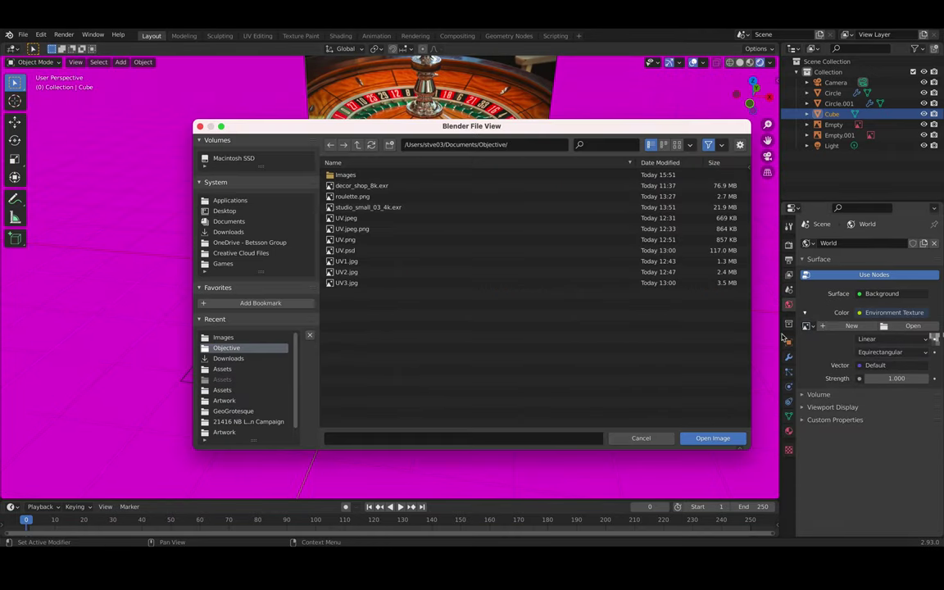
{"action": "left_click", "coordinate": [368, 206]}
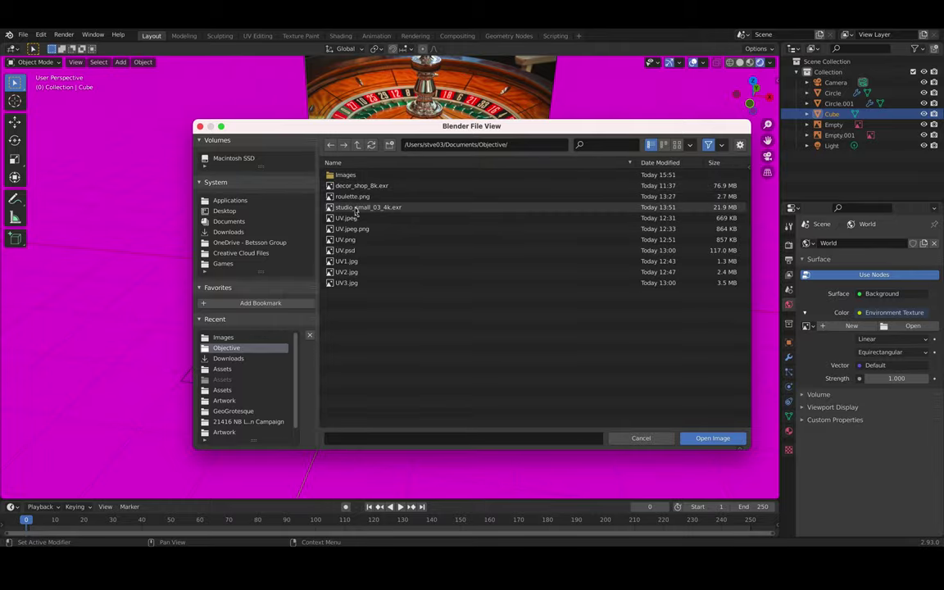
{"action": "left_click", "coordinate": [712, 438]}
{"action": "middle_click_drag", "start_coordinate": [456, 349], "coordinate": [446, 286]}
{"action": "middle_click_drag", "start_coordinate": [480, 324], "coordinate": [455, 349]}
- Replace the world's environment texture with decor_shop_8k.exr and inspect the wheel's reflections under the new lighting
{"action": "left_click", "coordinate": [923, 327]}
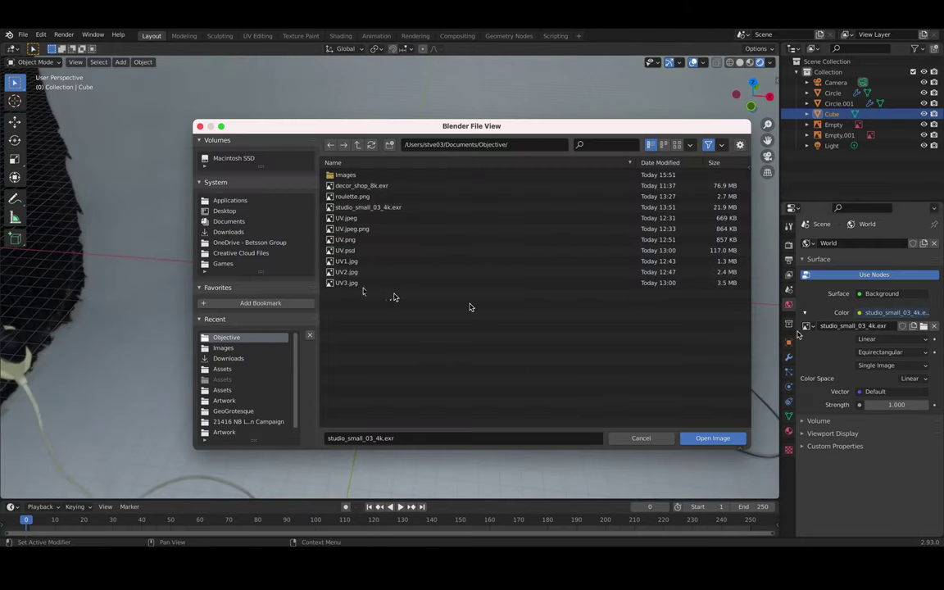
{"action": "left_click", "coordinate": [361, 185]}
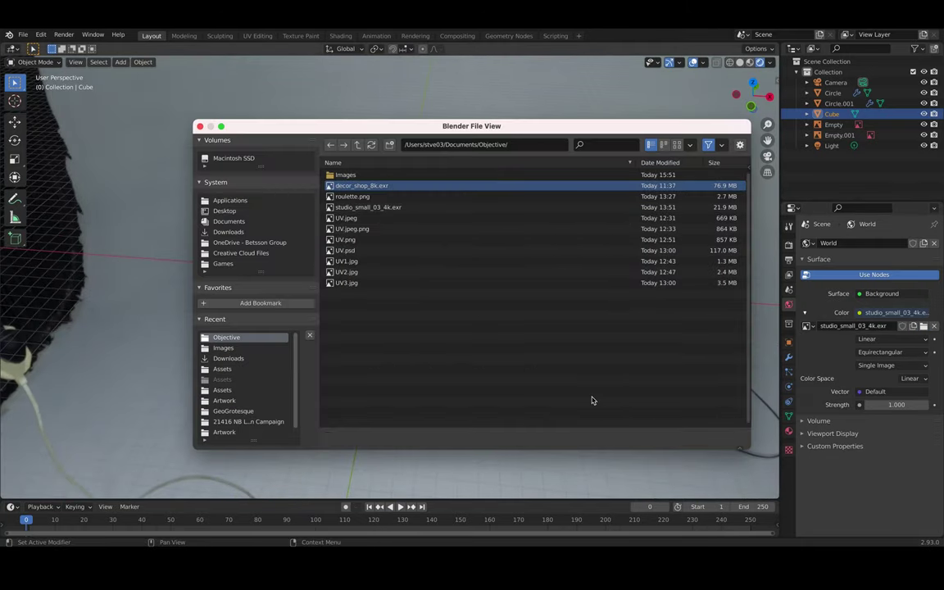
{"action": "key", "text": "Return"}
{"action": "scroll", "coordinate": [447, 363], "scroll_direction": "up", "scroll_amount": 11}
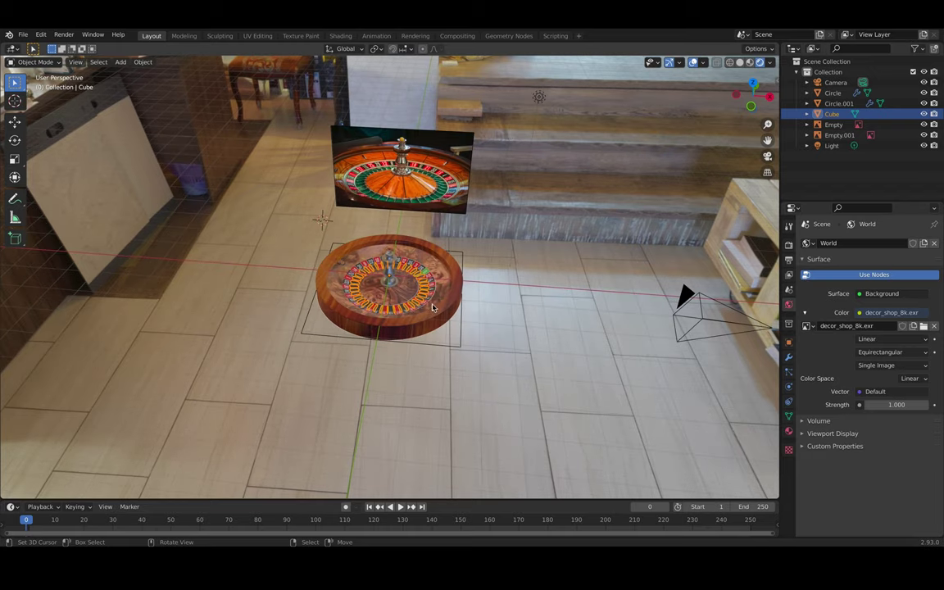
{"action": "middle_click_drag", "start_coordinate": [473, 377], "coordinate": [461, 383]}
{"action": "middle_click_drag", "start_coordinate": [646, 409], "coordinate": [565, 358]}
{"action": "left_click", "coordinate": [565, 358]}
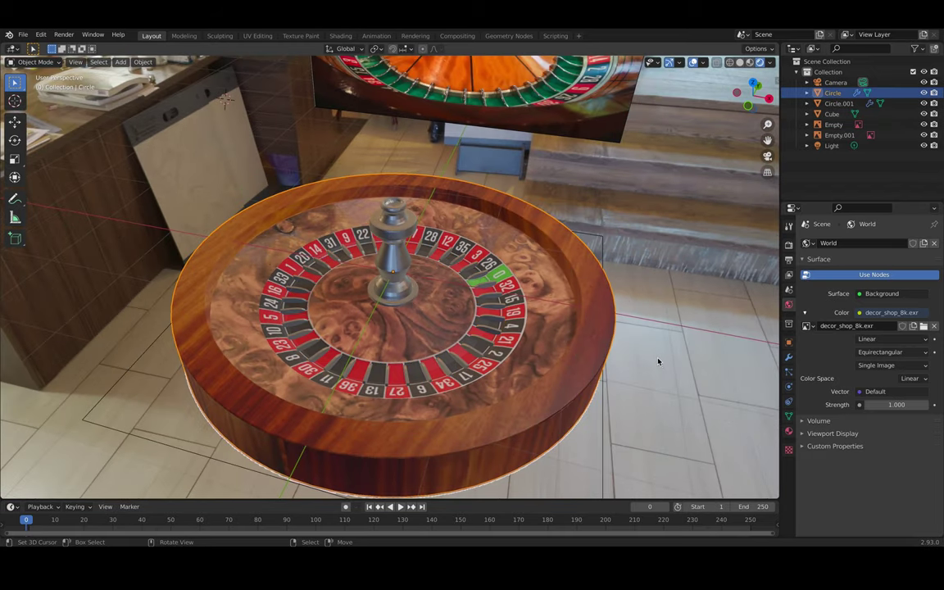
{"action": "scroll", "coordinate": [658, 361], "scroll_direction": "down", "scroll_amount": 3}
{"action": "scroll", "coordinate": [453, 366], "scroll_direction": "down", "scroll_amount": 3}
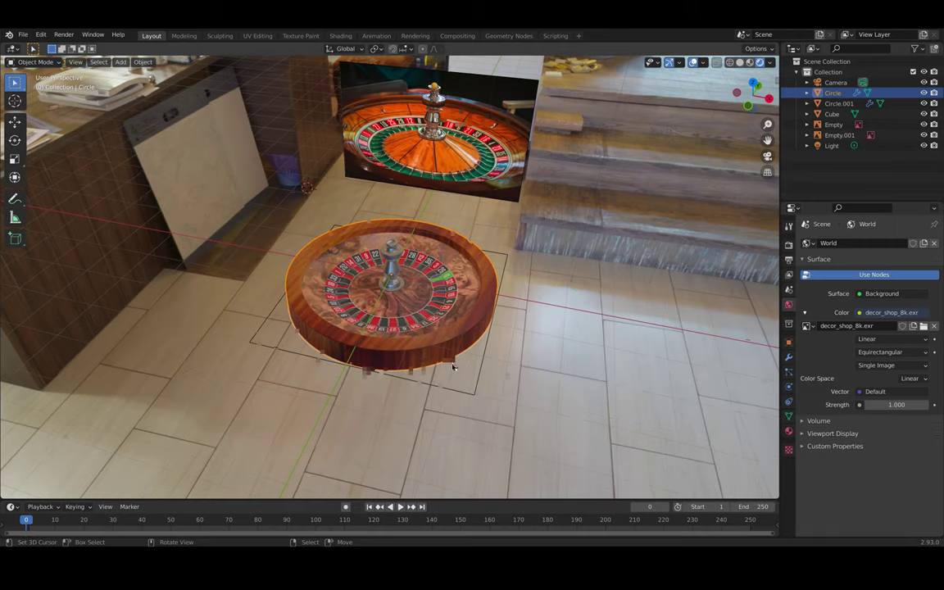
{"action": "scroll", "coordinate": [453, 366], "scroll_direction": "up", "scroll_amount": 3}
- Enable the transparent film option in the render settings to hide the environment image behind the wheel
{"action": "left_click", "coordinate": [788, 244]}
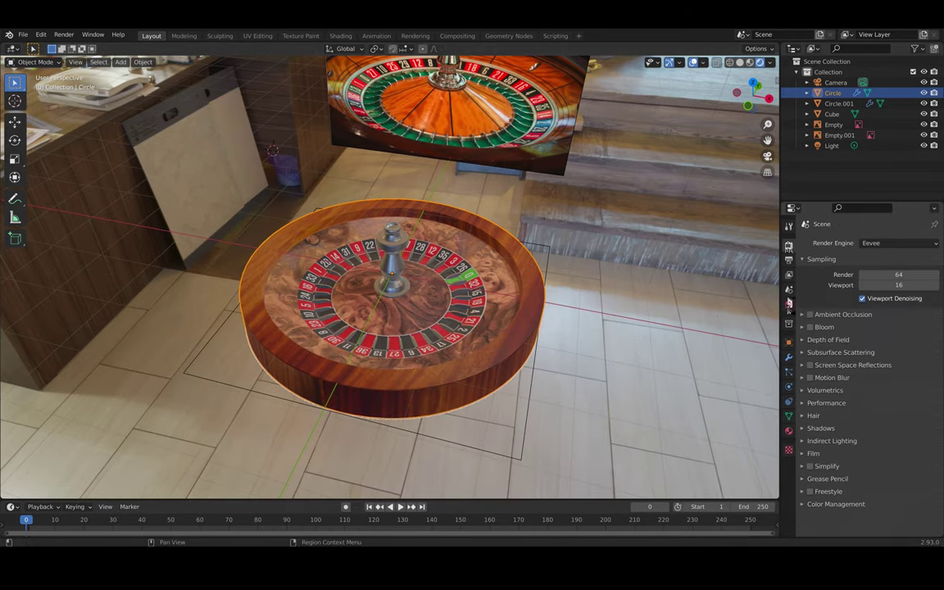
{"action": "left_click", "coordinate": [805, 454]}
{"action": "scroll", "coordinate": [805, 454], "scroll_direction": "down", "scroll_amount": 1}
{"action": "left_click", "coordinate": [857, 463]}
{"action": "middle_click_drag", "start_coordinate": [573, 377], "coordinate": [521, 390]}
{"action": "scroll", "coordinate": [533, 406], "scroll_direction": "up", "scroll_amount": 2}
- Check the wheel through the camera, render a test image with Eevee and close the render window
{"action": "key", "text": "KP_0"}
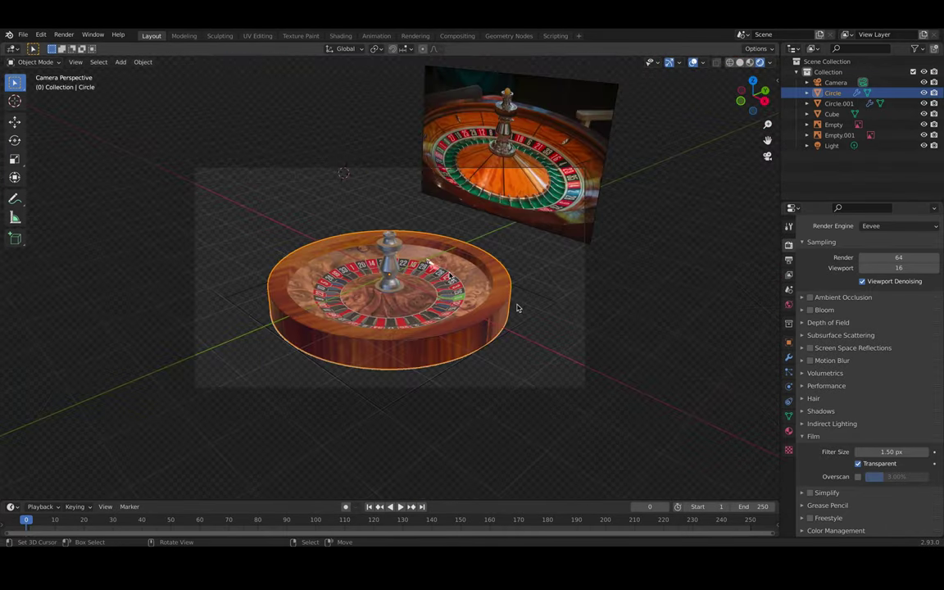
{"action": "key", "text": "KP_0"}
{"action": "key", "text": "F12"}
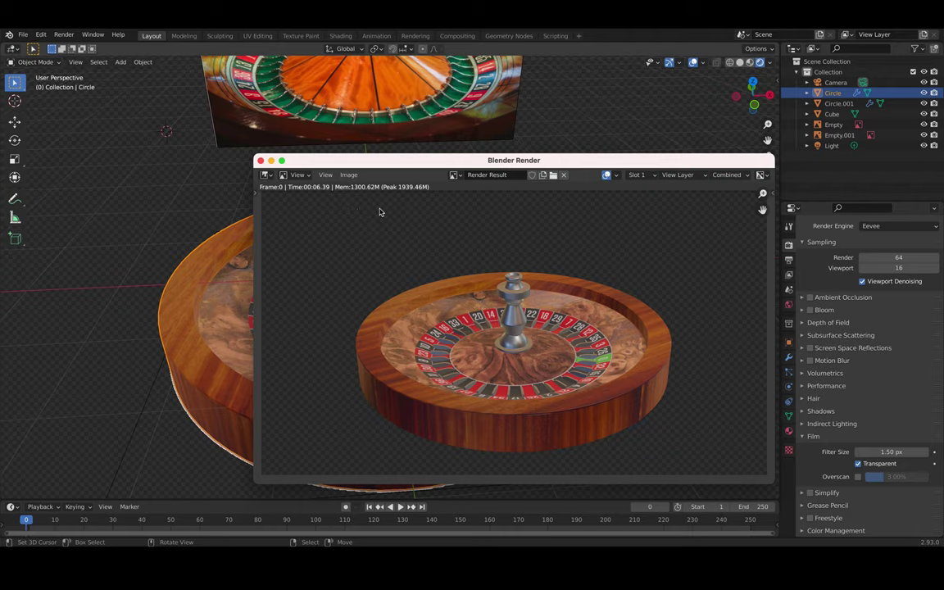
{"action": "key", "text": "Escape"}
- Switch the render engine from Eevee to Cycles and check the wheel in the viewport
{"action": "scroll", "coordinate": [889, 262], "scroll_direction": "up", "scroll_amount": 1}
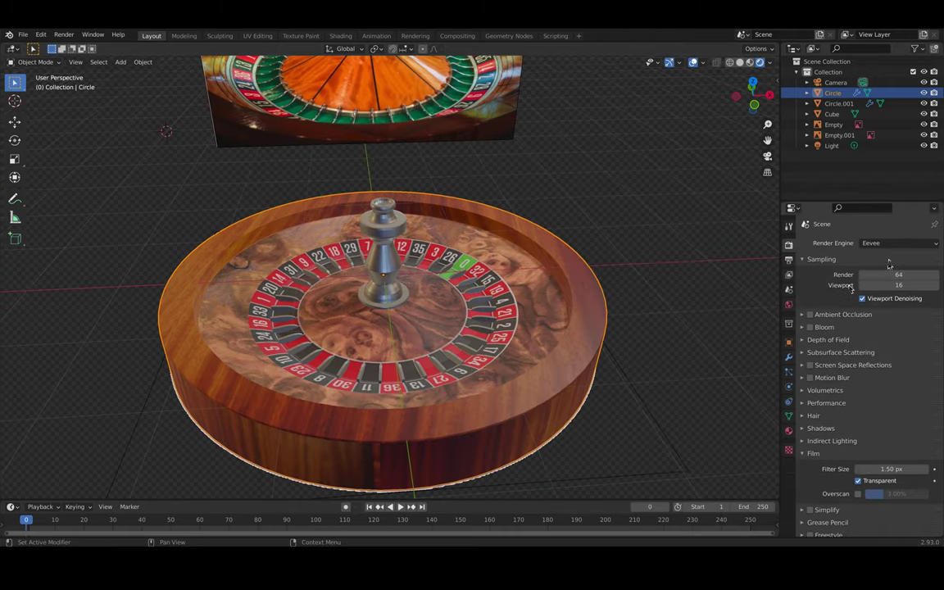
{"action": "left_click", "coordinate": [893, 242]}
{"action": "left_click", "coordinate": [888, 273]}
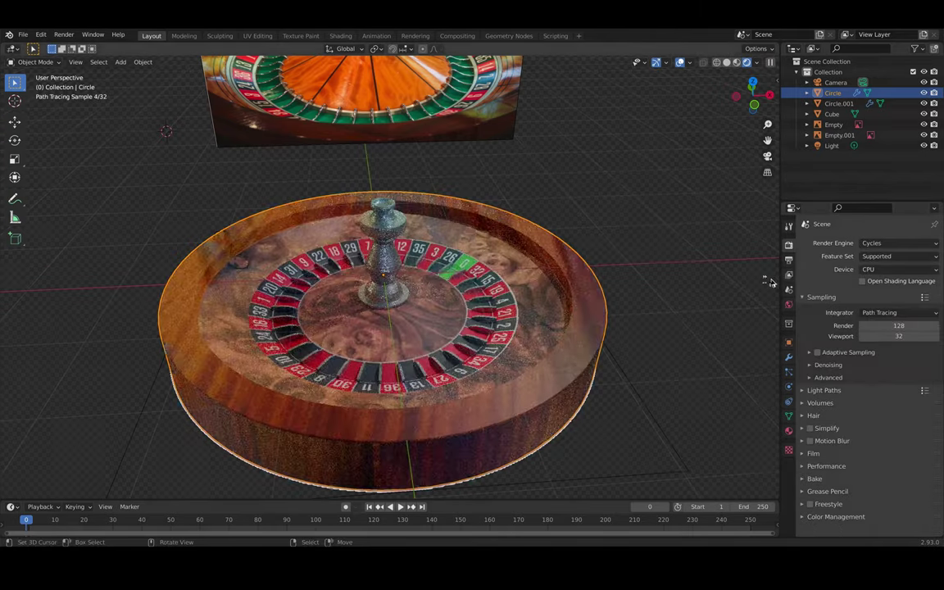
{"action": "mouse_move", "coordinate": [624, 289]}
{"action": "middle_mouse_down", "text": "shift"}
{"action": "mouse_move", "coordinate": [623, 267]}
{"action": "mouse_move", "coordinate": [608, 253]}
{"action": "middle_mouse_up", "text": "shift"}
- Hide both reference image empties, Empty and Empty.001, in the viewport and start a Cycles render of the wheel
{"action": "left_click", "coordinate": [807, 124]}
{"action": "left_click", "coordinate": [923, 125]}
{"action": "left_click", "coordinate": [923, 146]}
{"action": "scroll", "coordinate": [589, 224], "scroll_direction": "down", "scroll_amount": 1}
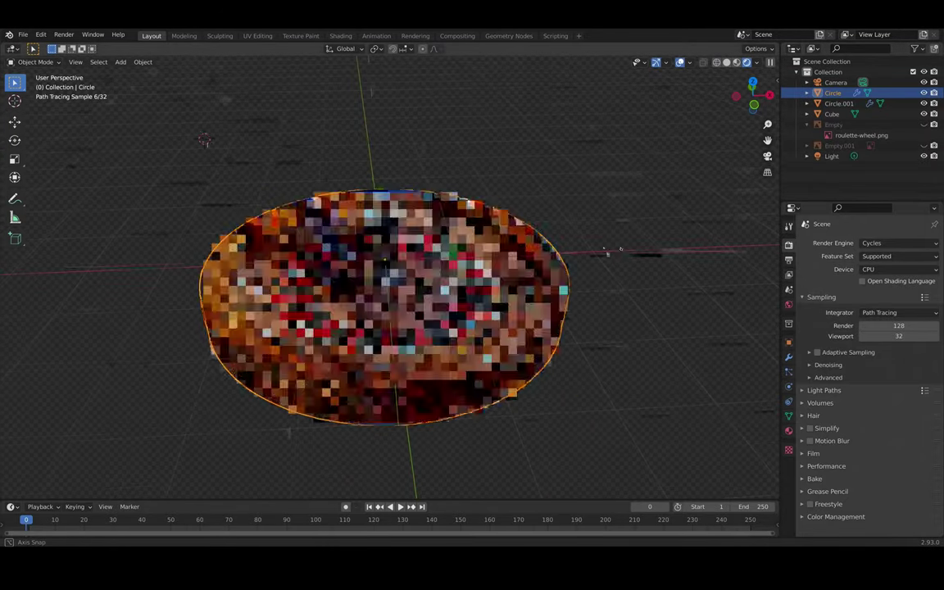
{"action": "key", "text": "F12"}
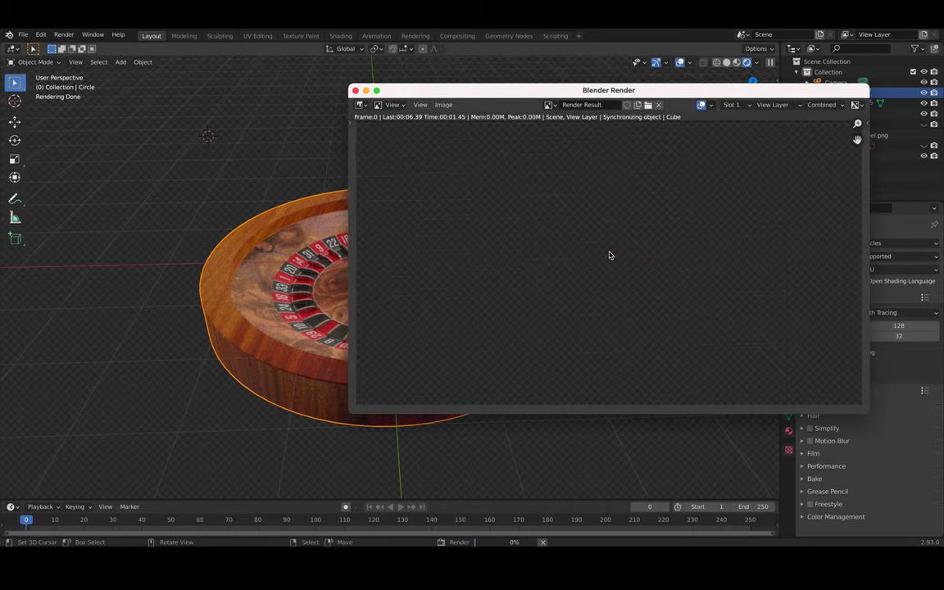